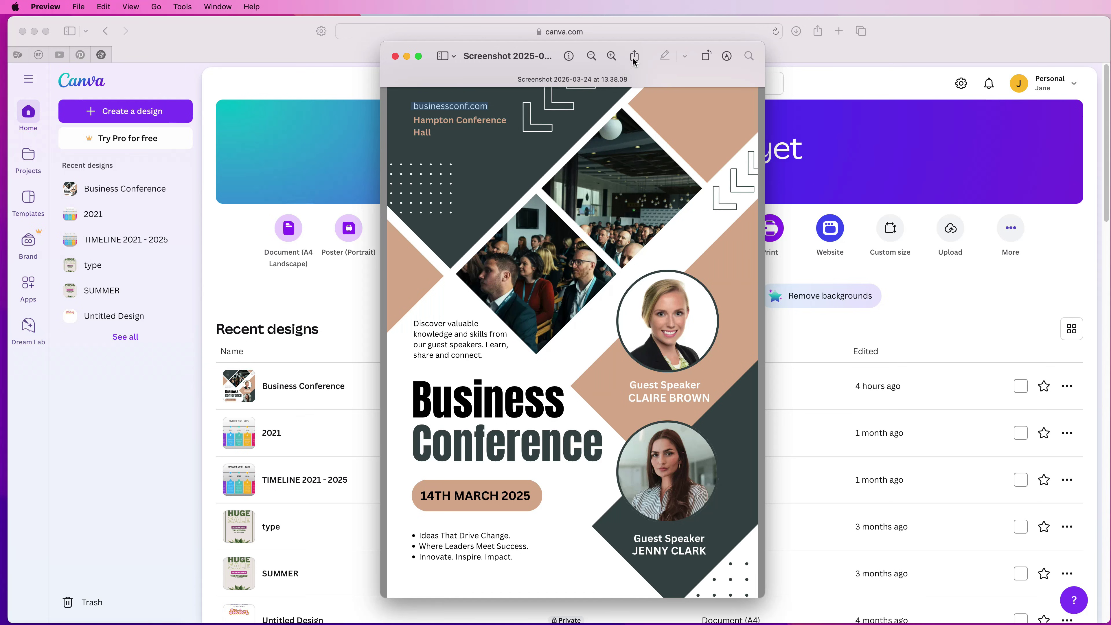
Step: Drag the Preview window with the reference poster screenshot off to the right, uncovering Canva
drag(648, 49, 1110, 47)
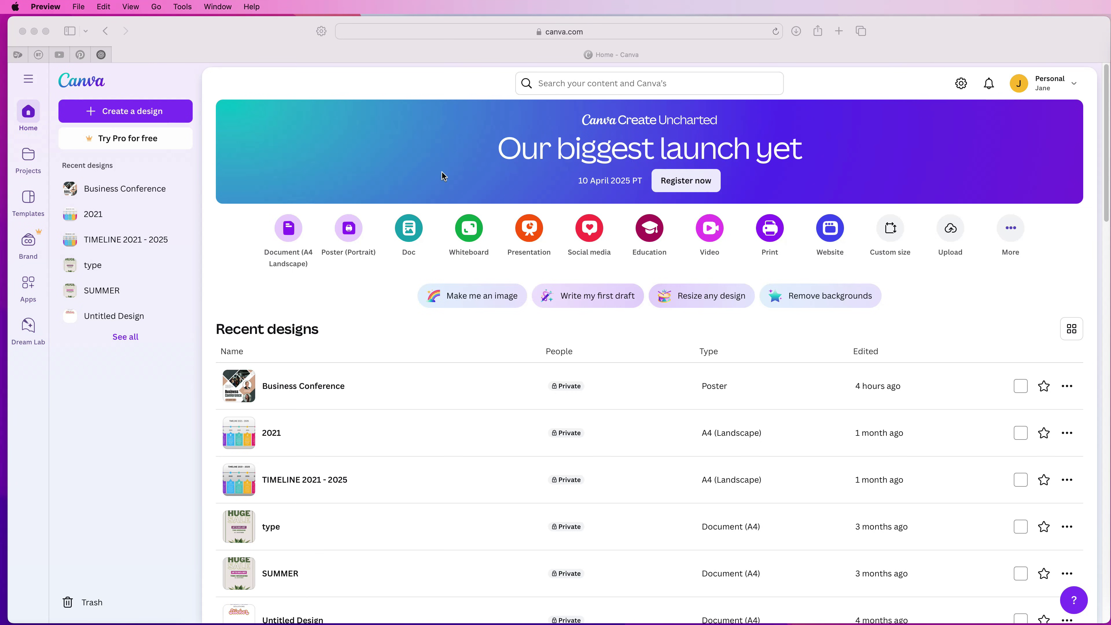
Step: Create a blank Poster (Portrait) design found by searching 'poster portrait'
click(127, 115)
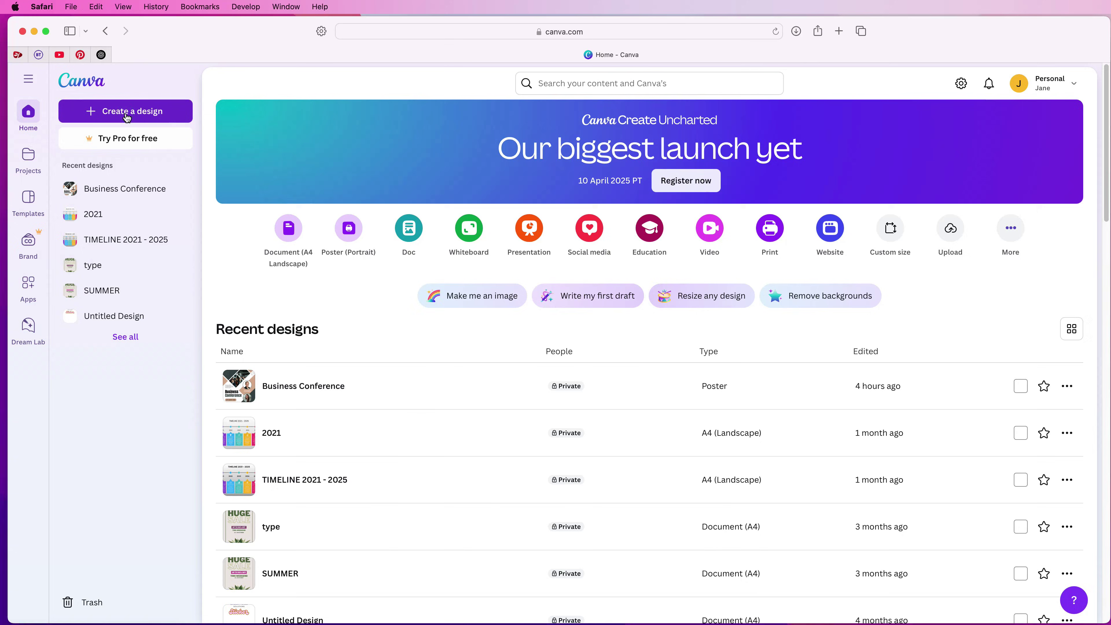
click(126, 115)
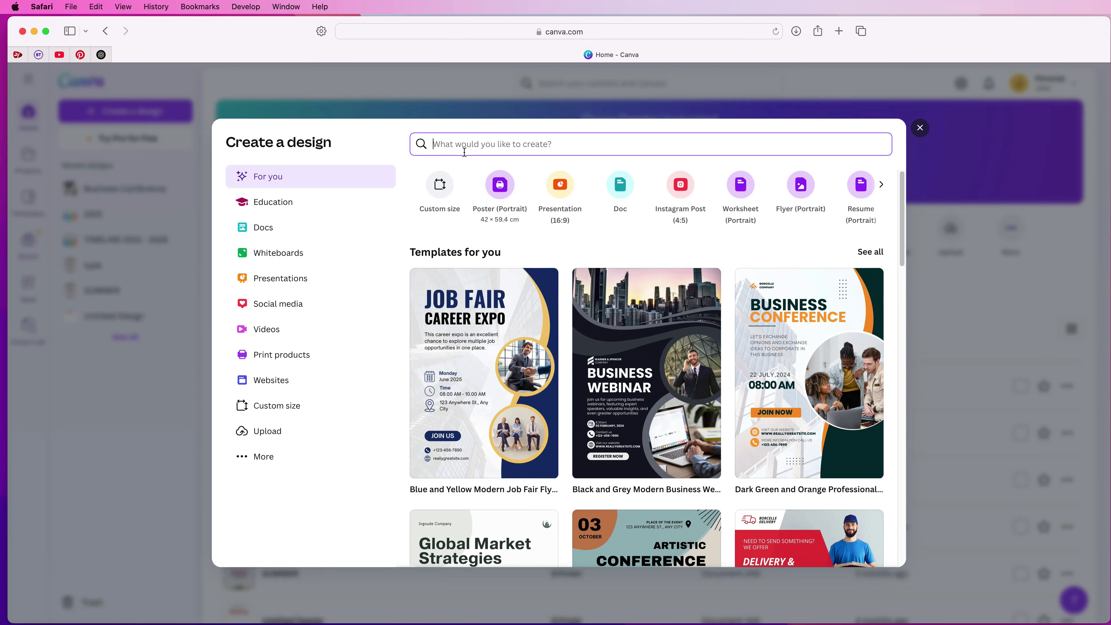
text(poster portrait)
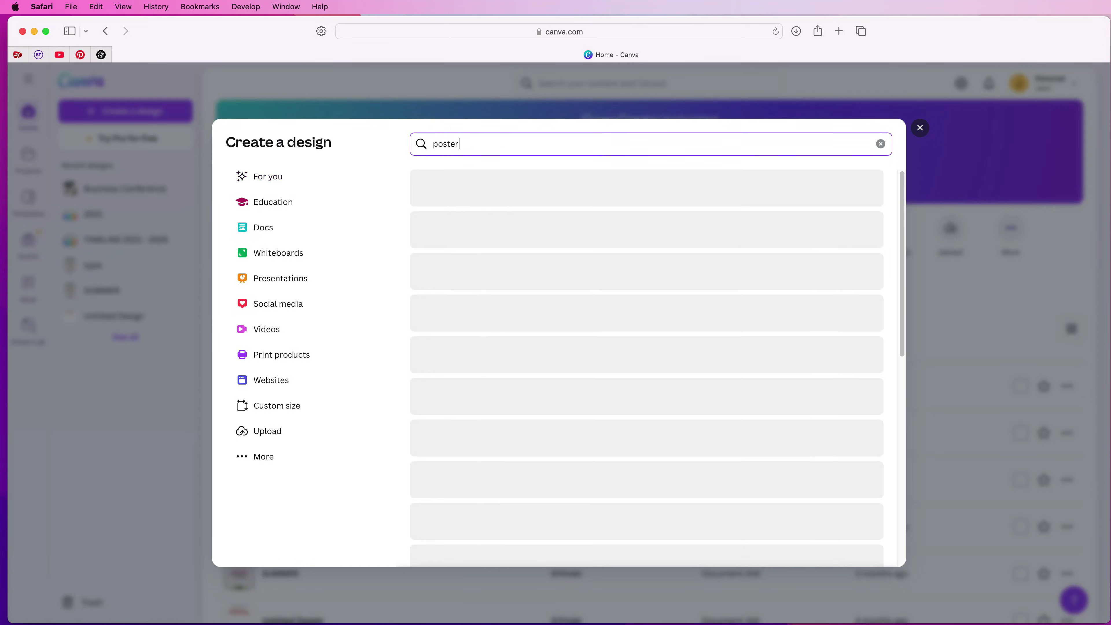
click(591, 189)
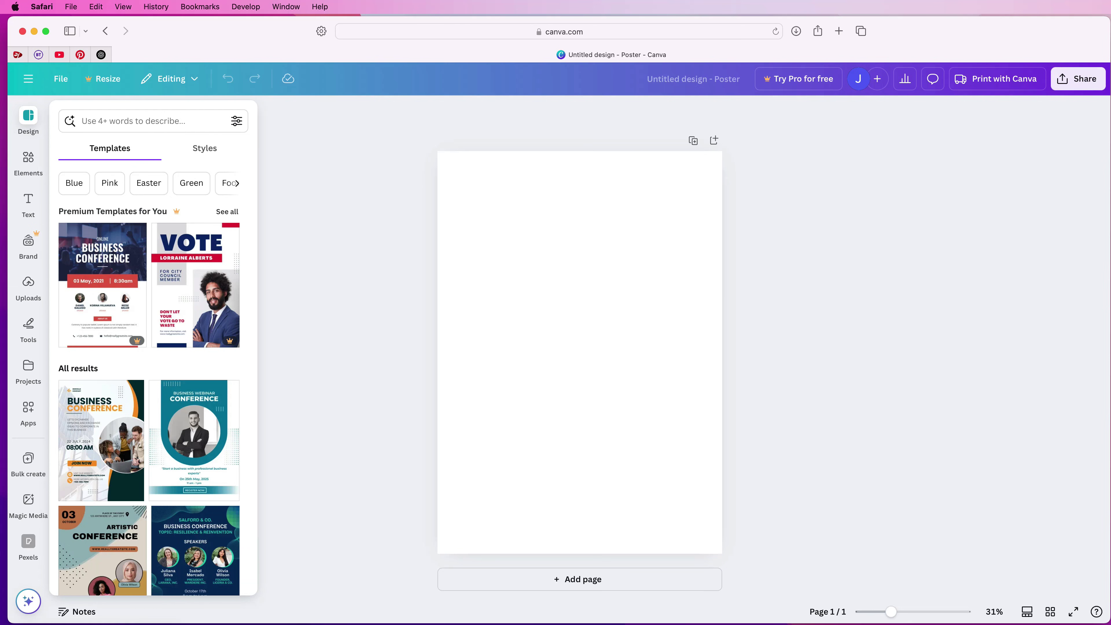
Step: Check the reference poster screenshot, move it aside, and bring up Canva's Apps panel
key(super+Tab)
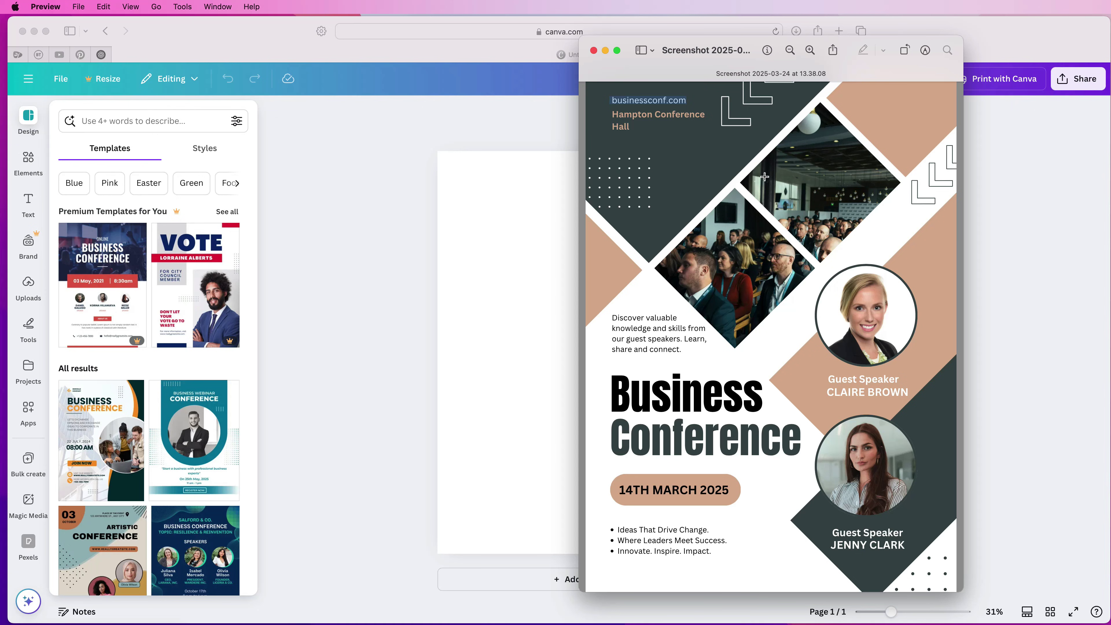
drag(744, 45, 1110, 46)
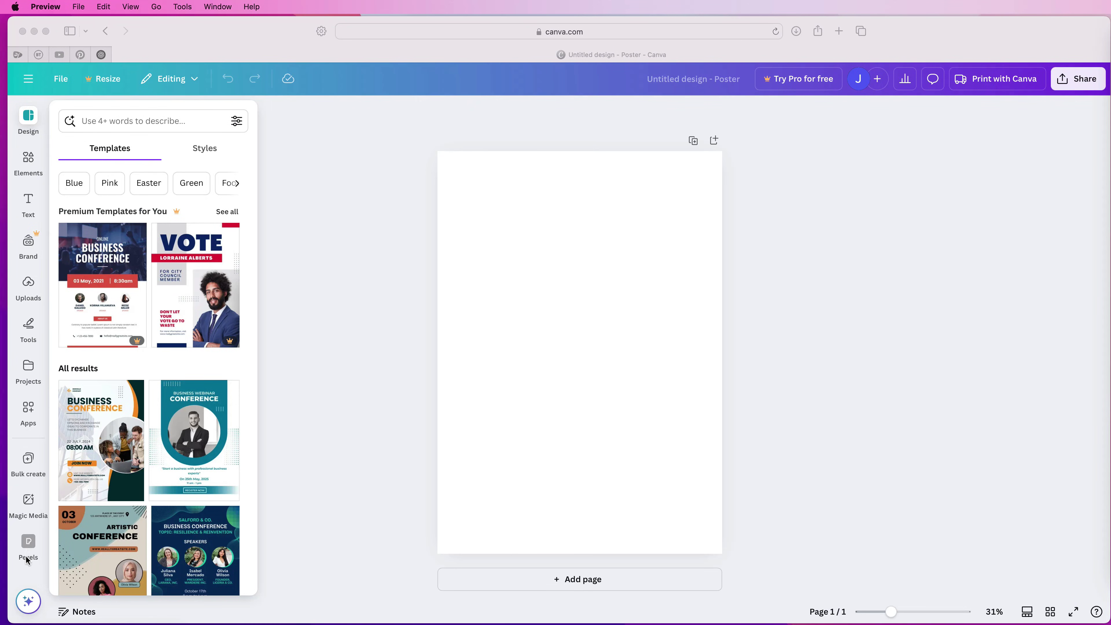
click(27, 409)
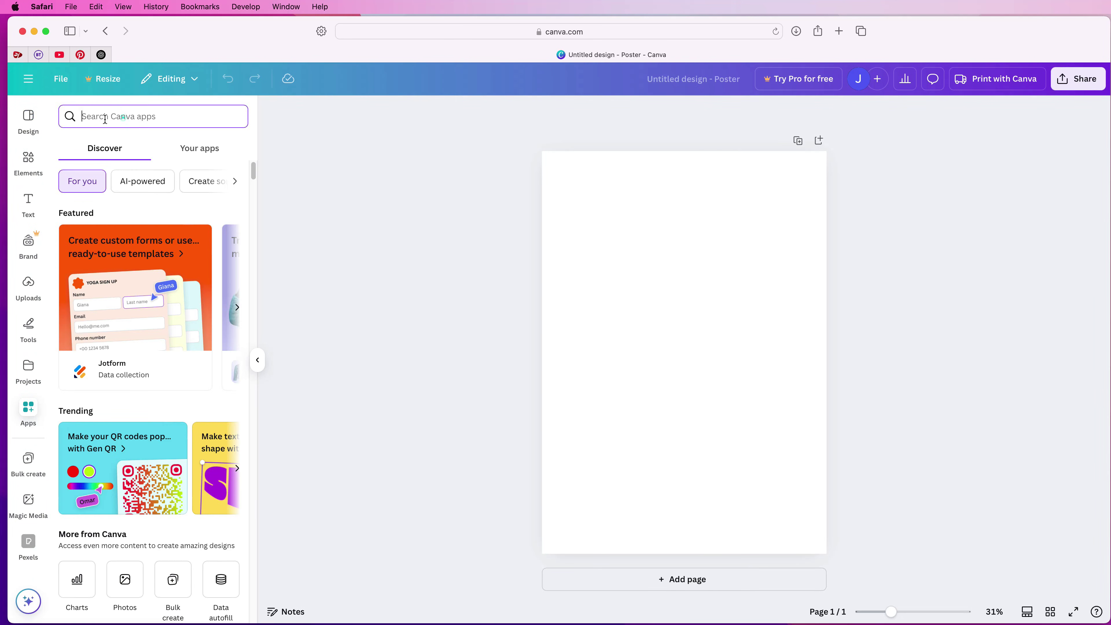
Step: Search the apps for 'pexels' and open the Pexels stock photo app
text(pexels)
key(Return)
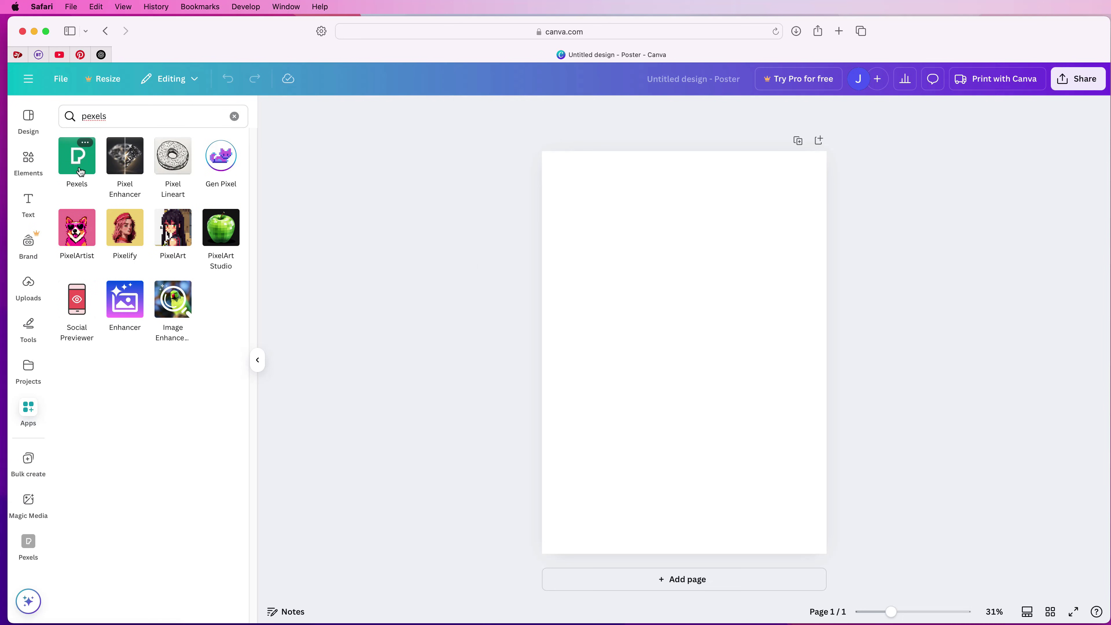
click(79, 163)
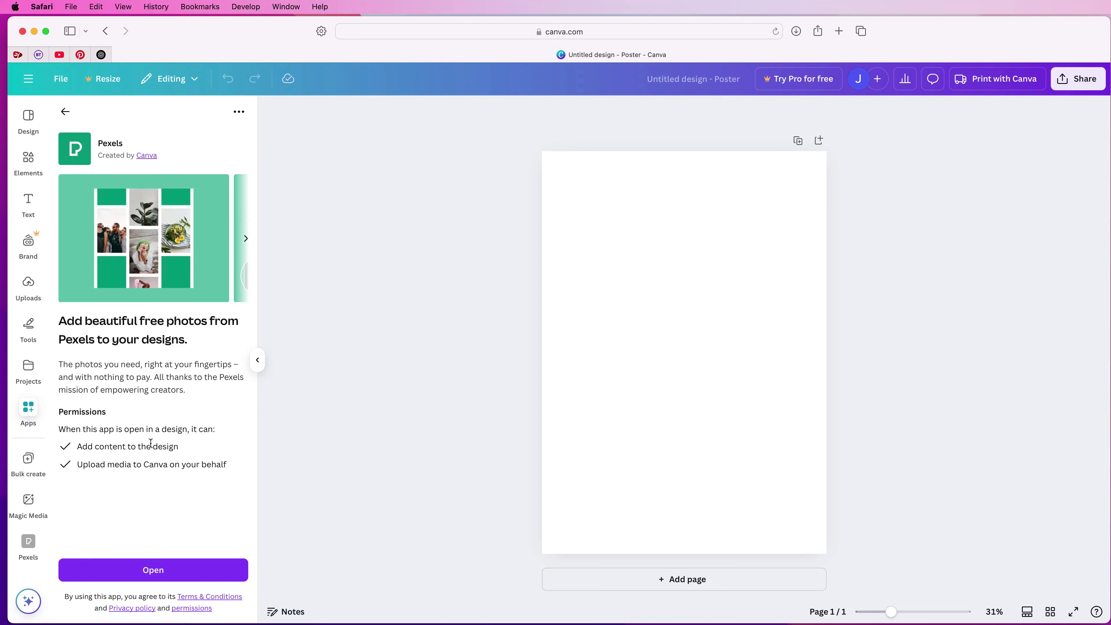
click(157, 571)
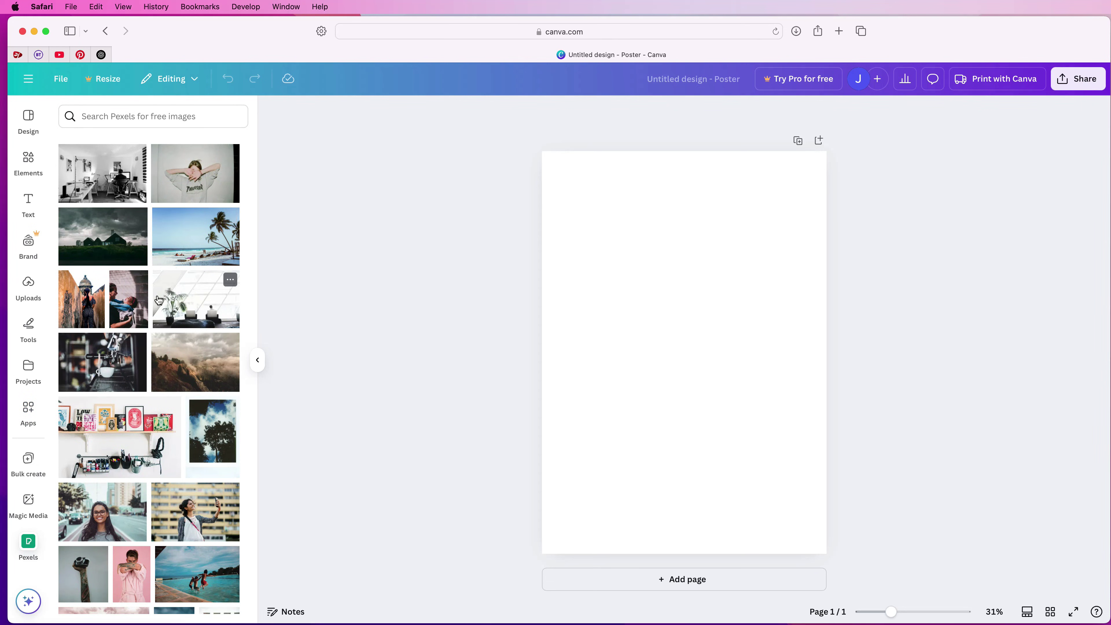
Step: Search Pexels for 'business conference' and insert the seated-audience crowd photo onto the poster
click(98, 119)
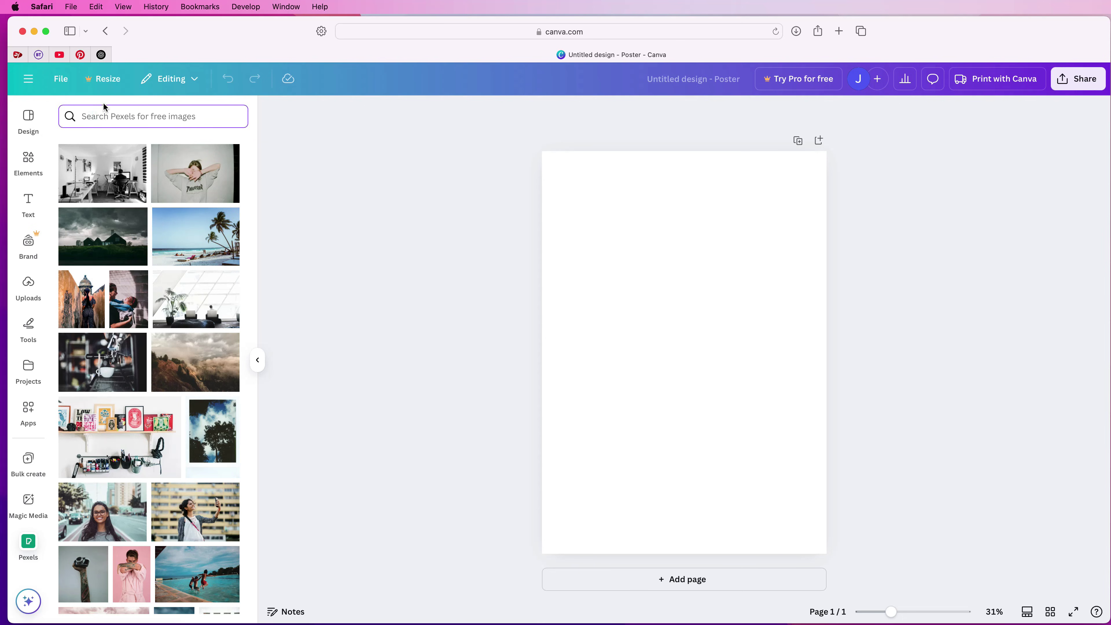
text(business conference)
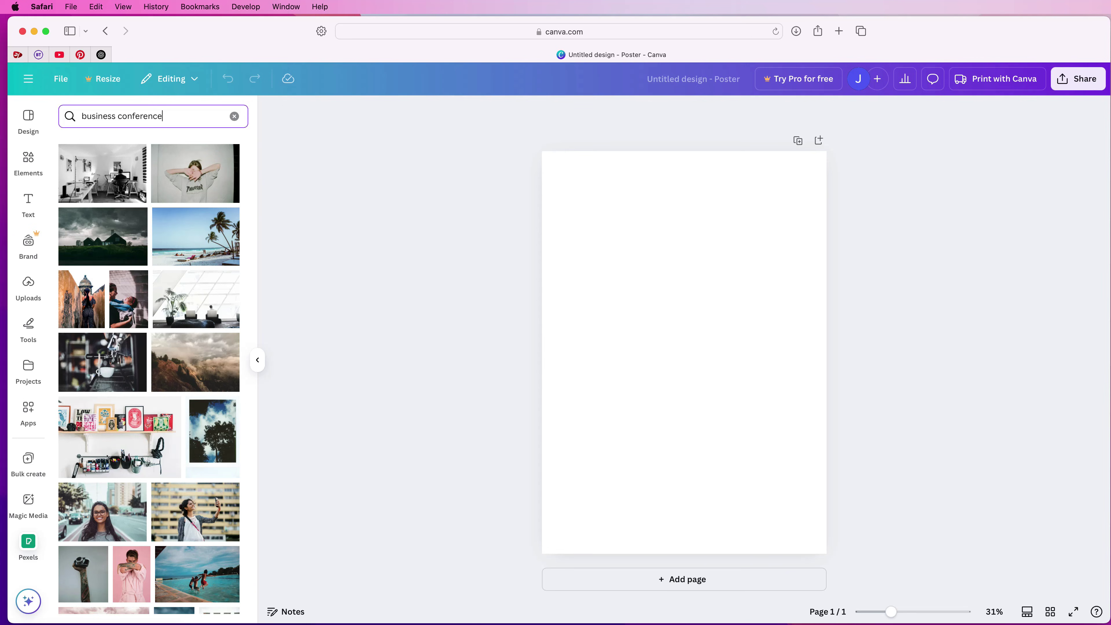
key(Return)
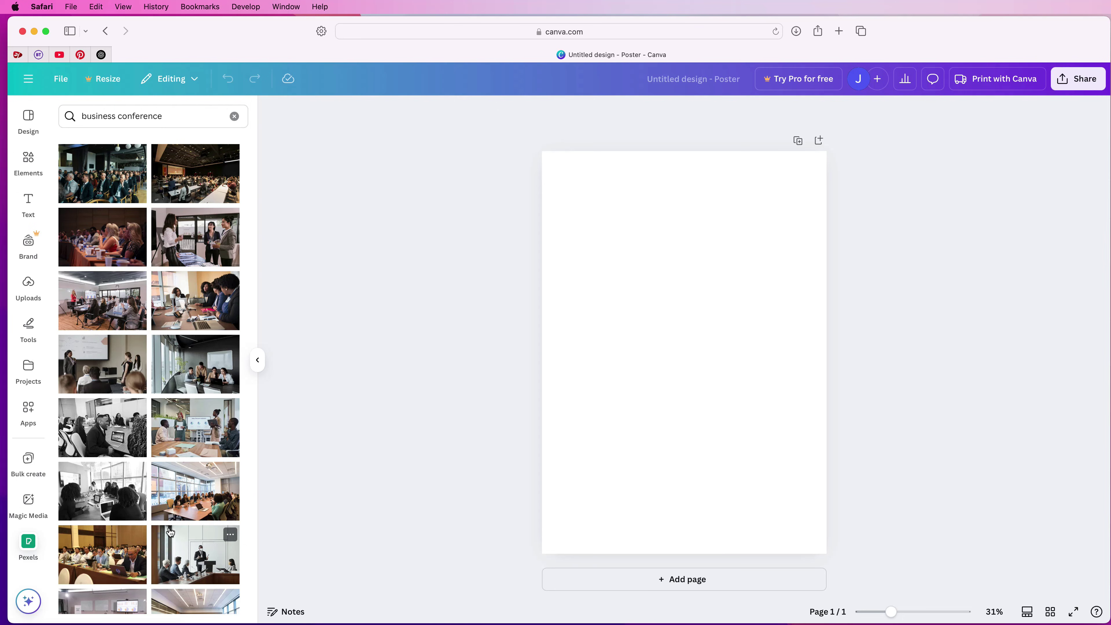
click(104, 179)
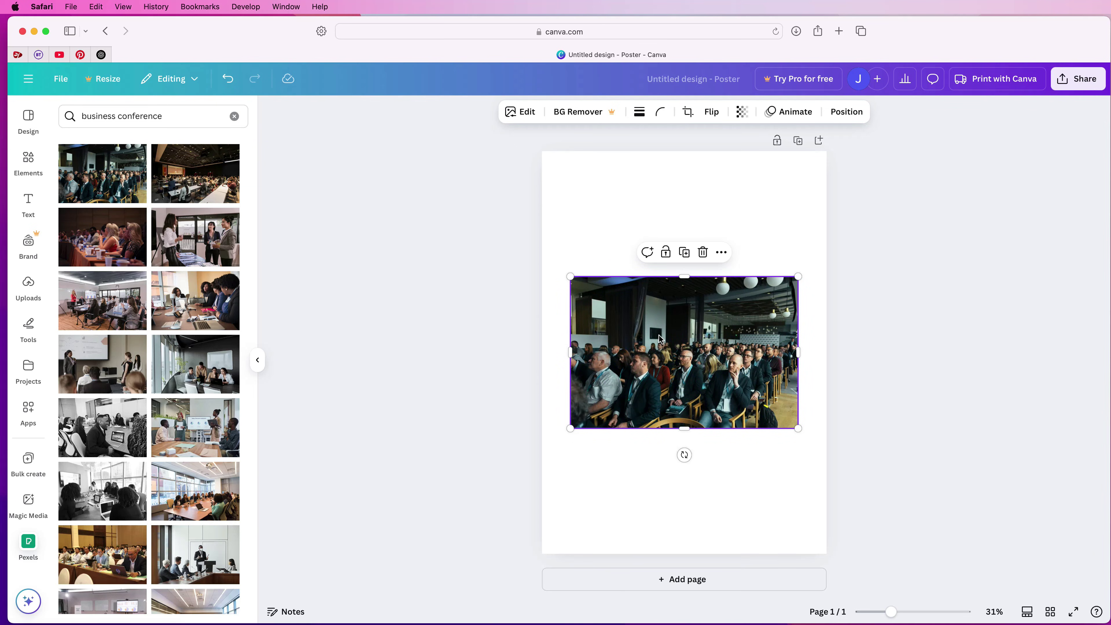
click(121, 123)
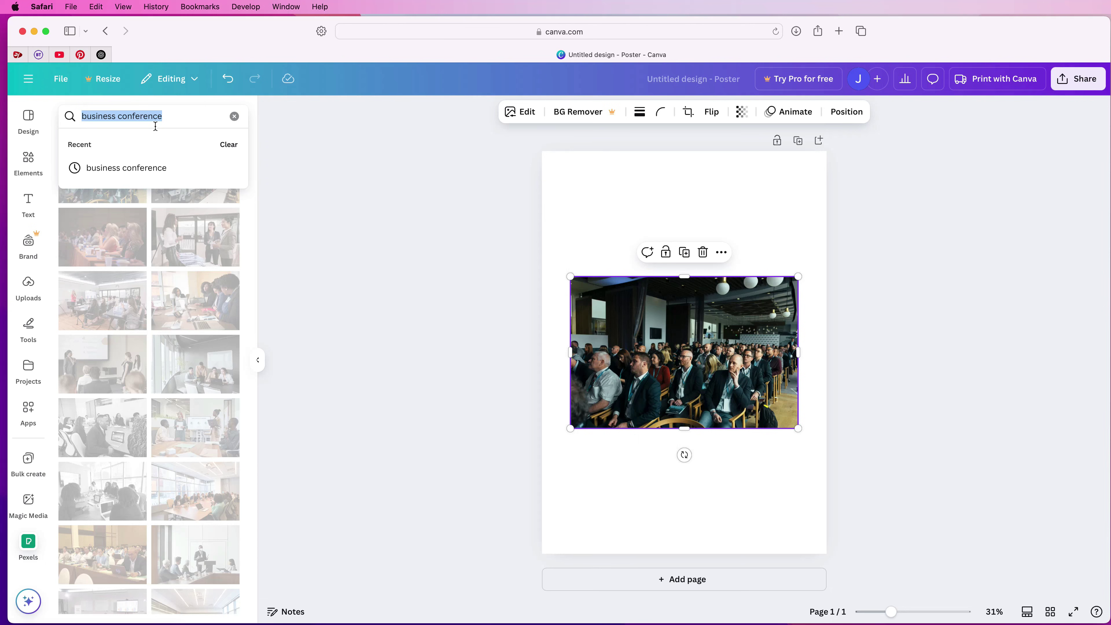
Step: Search Pexels for 'headshots' and replace the crowd photo with the woman-in-pink headshot
text(headsho)
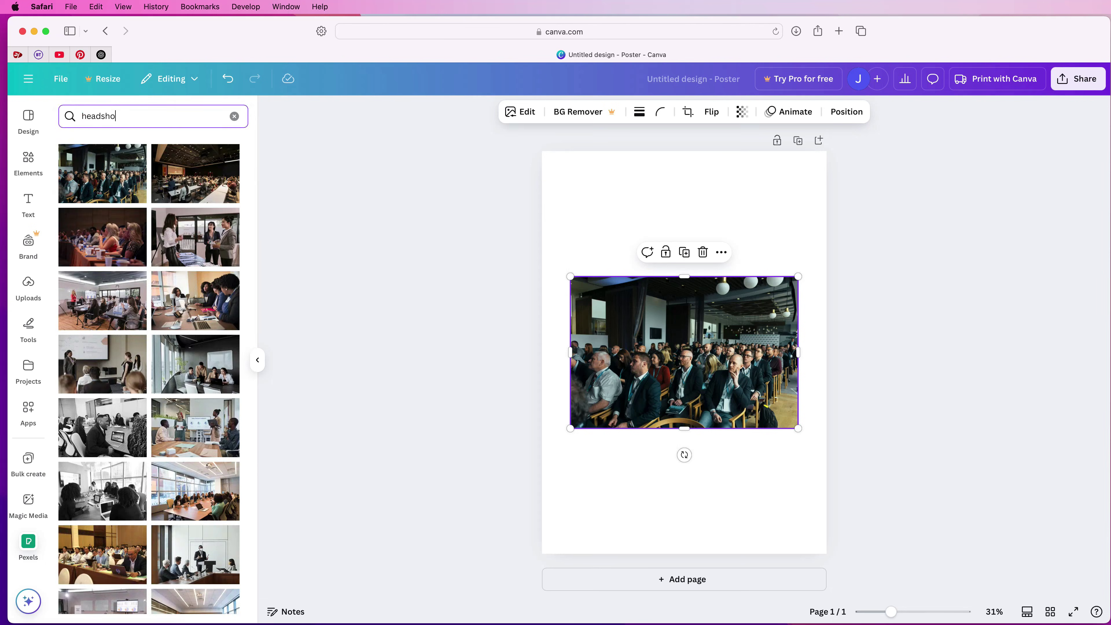
text(ts)
key(Return)
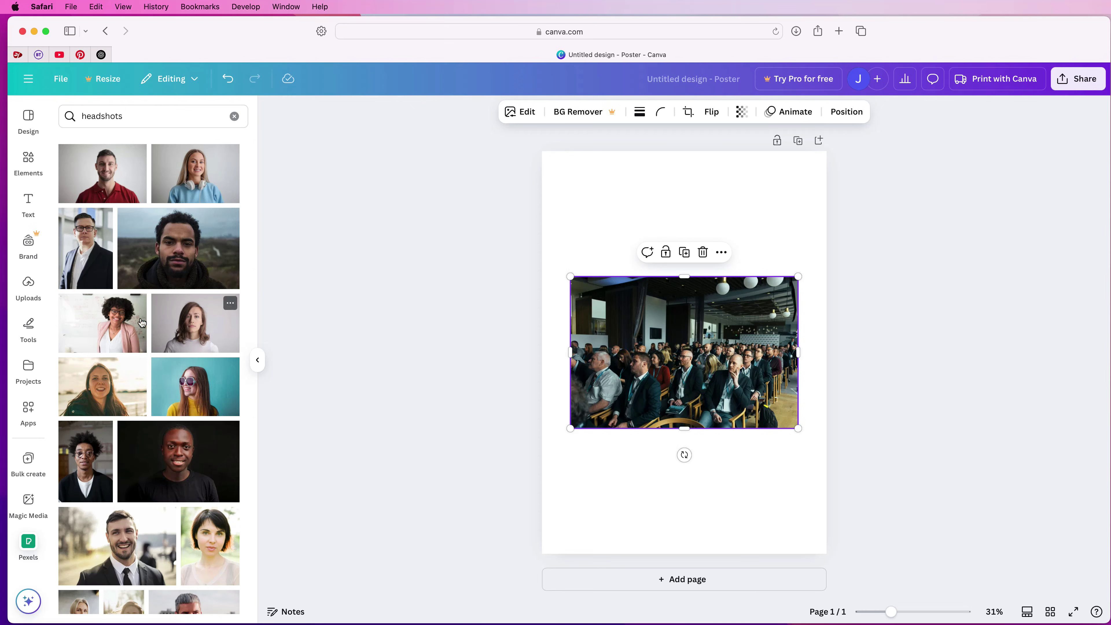
click(116, 331)
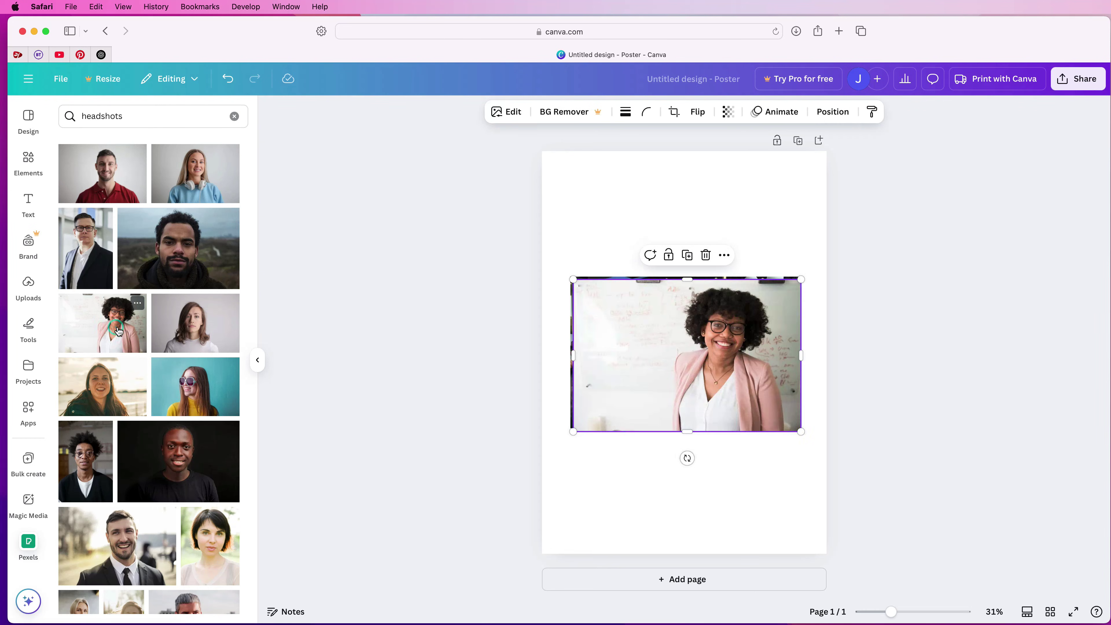
click(546, 308)
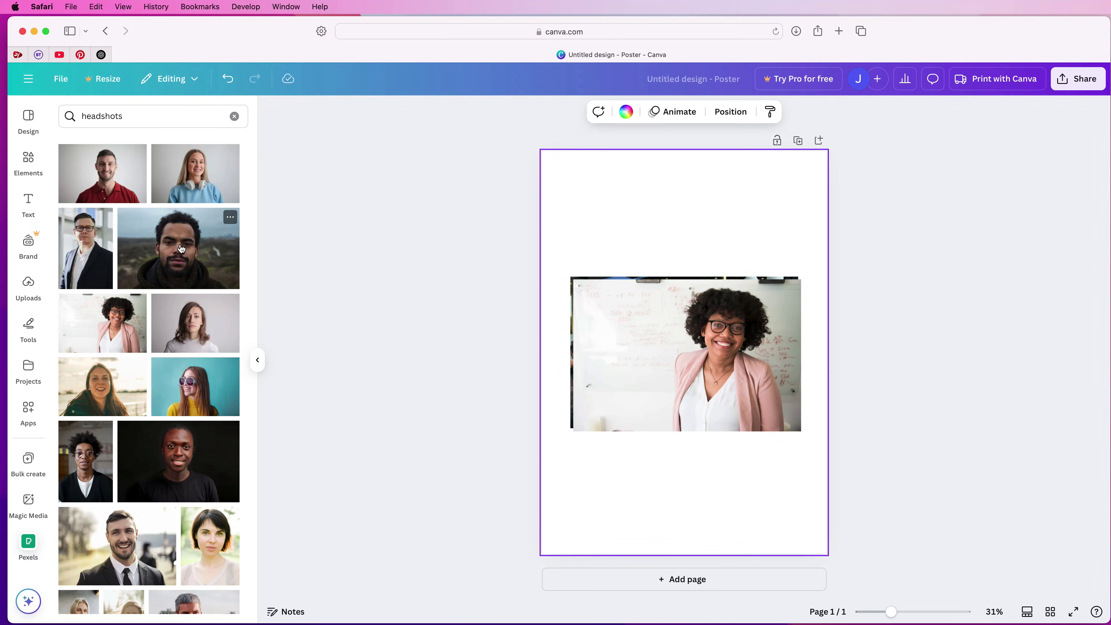
Step: Add the uploaded headshot of the blonde woman in a black blazer to the poster
click(29, 289)
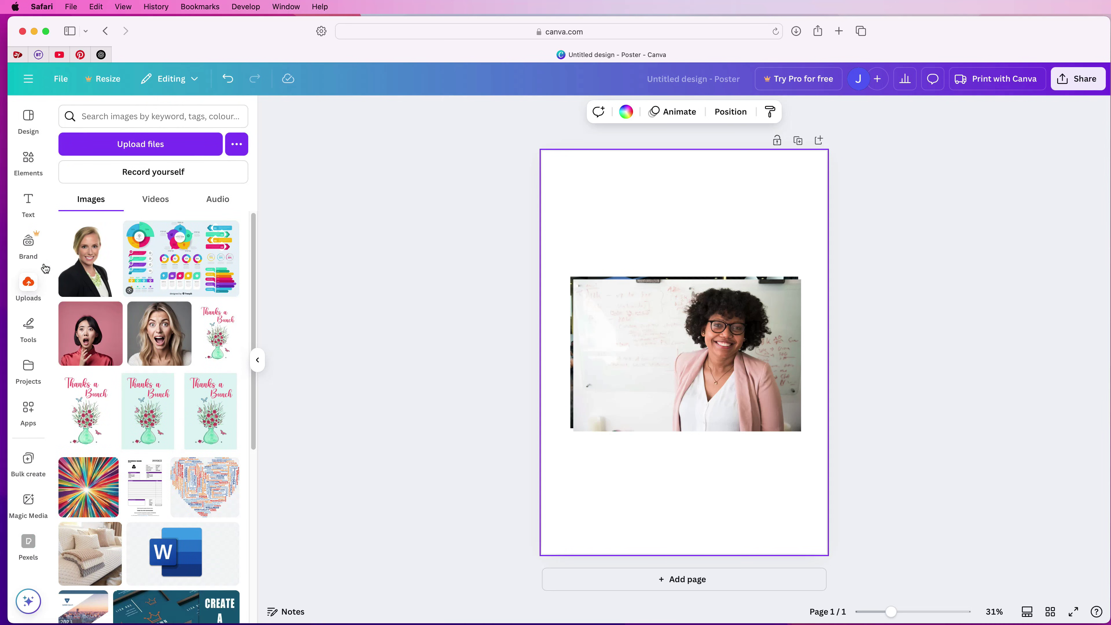
click(137, 147)
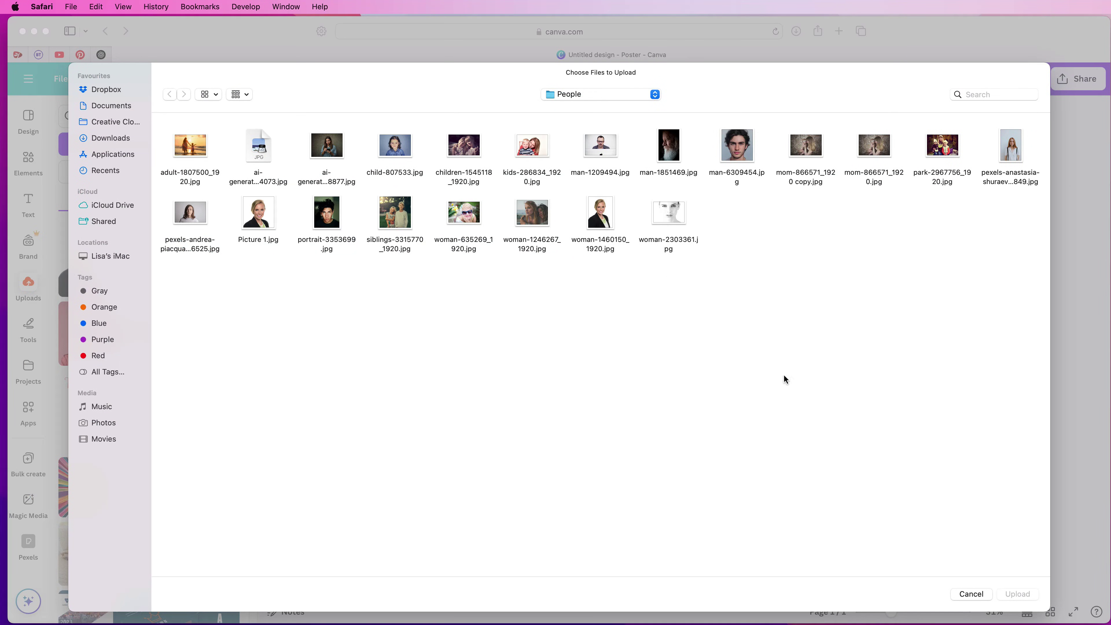
click(971, 593)
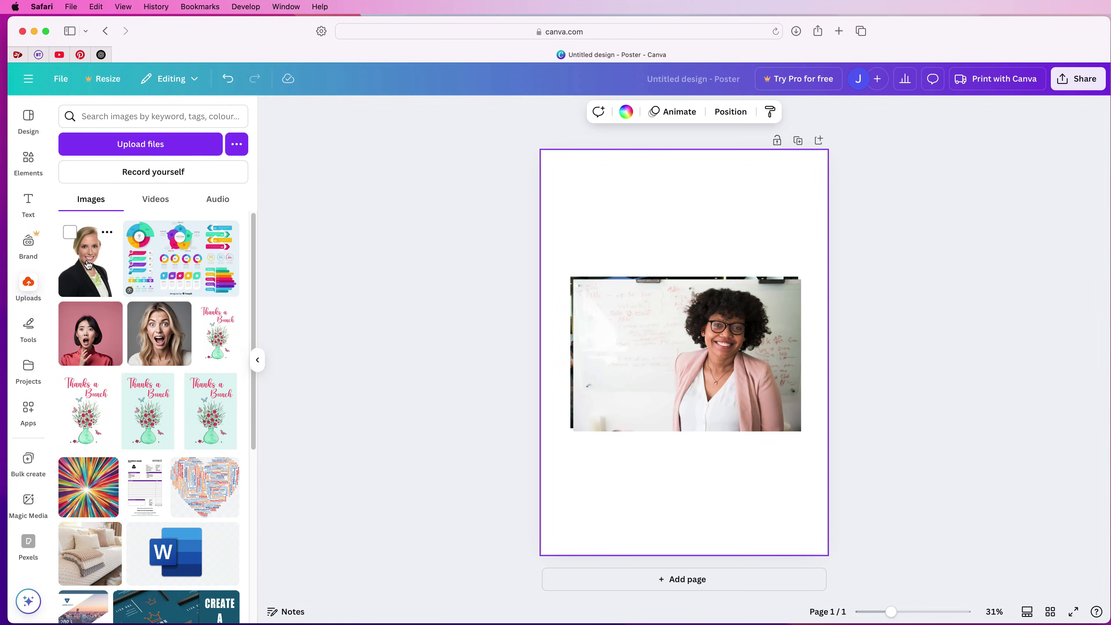
click(88, 263)
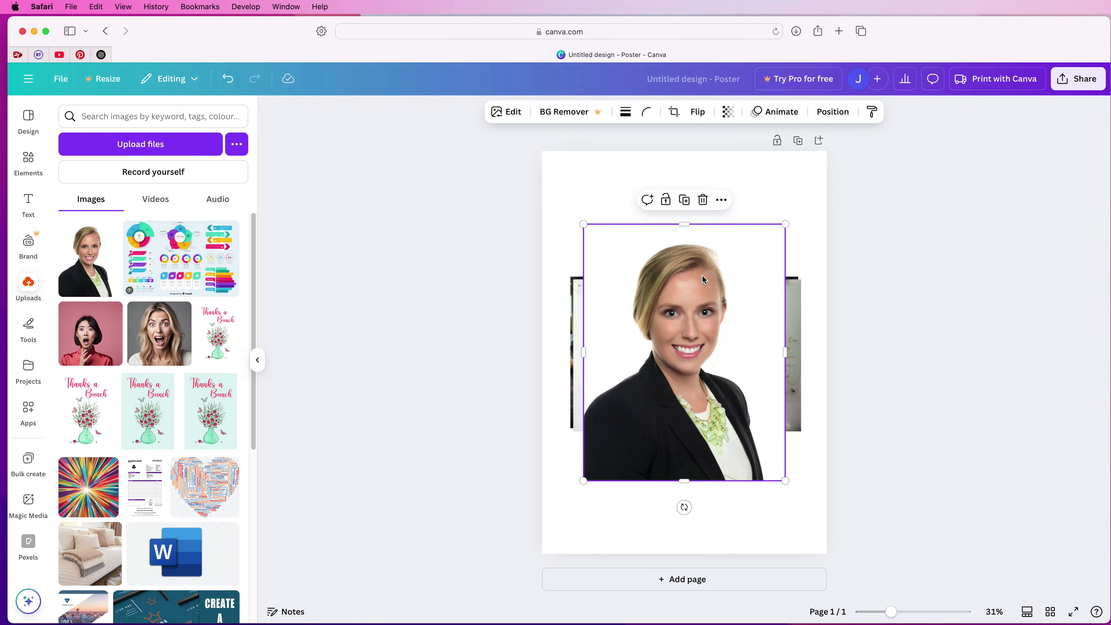
click(804, 248)
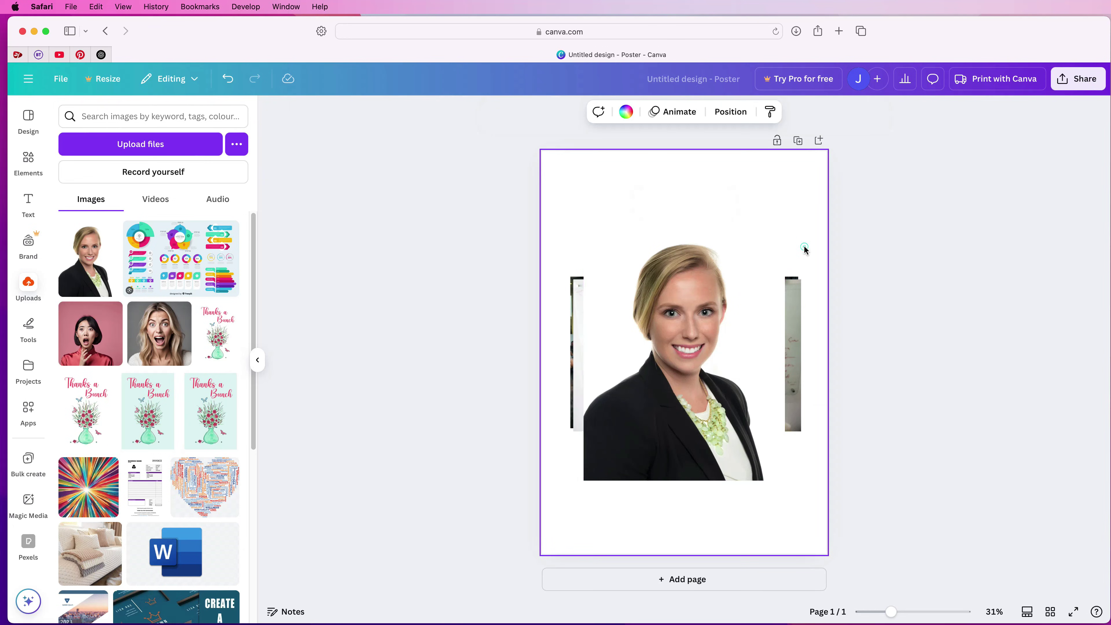
Step: Add a circle frame from the Elements Frame category onto the poster
click(28, 161)
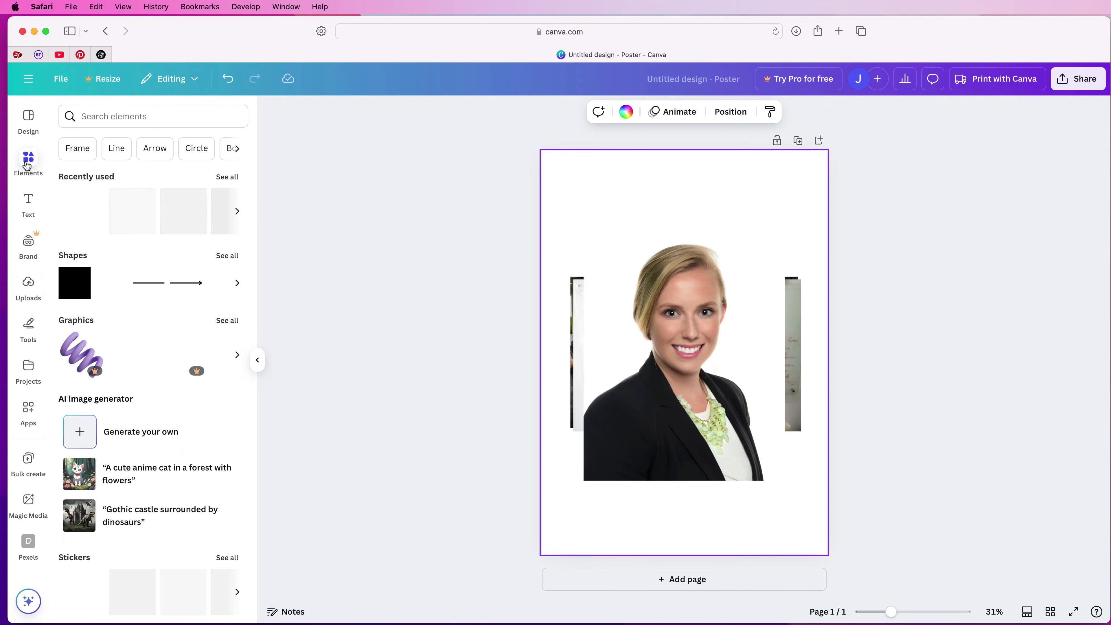
click(79, 153)
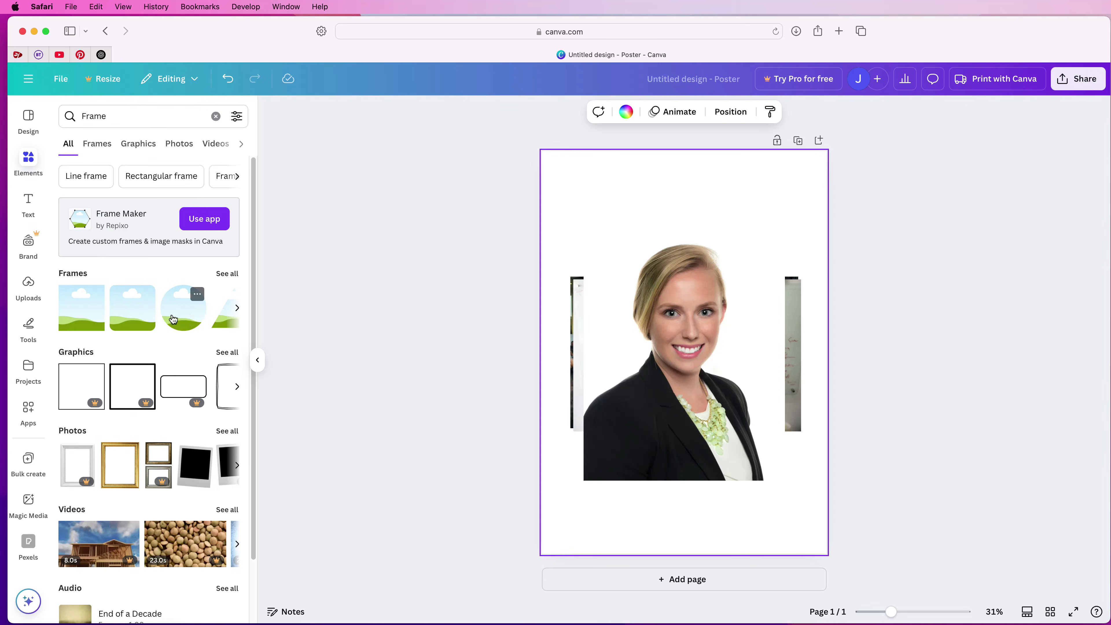
click(183, 310)
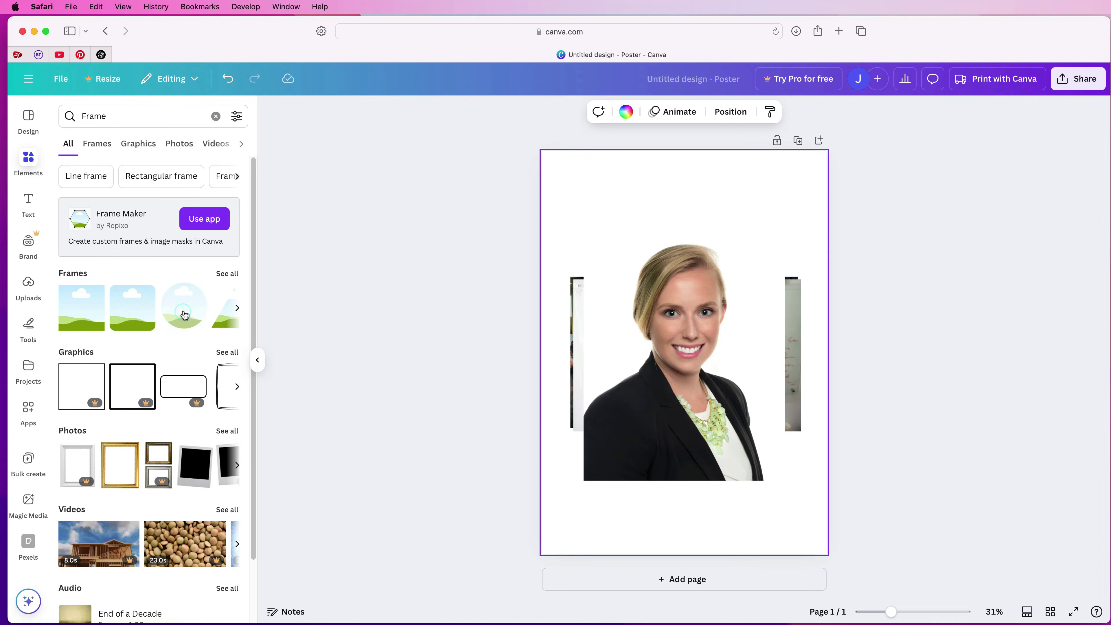
click(185, 312)
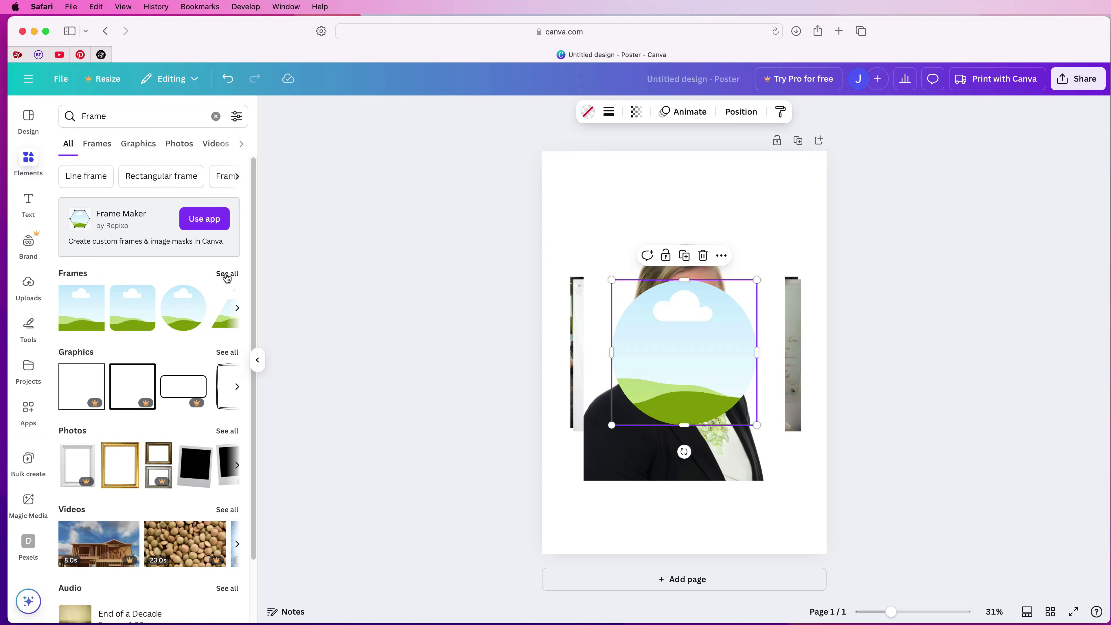
click(226, 275)
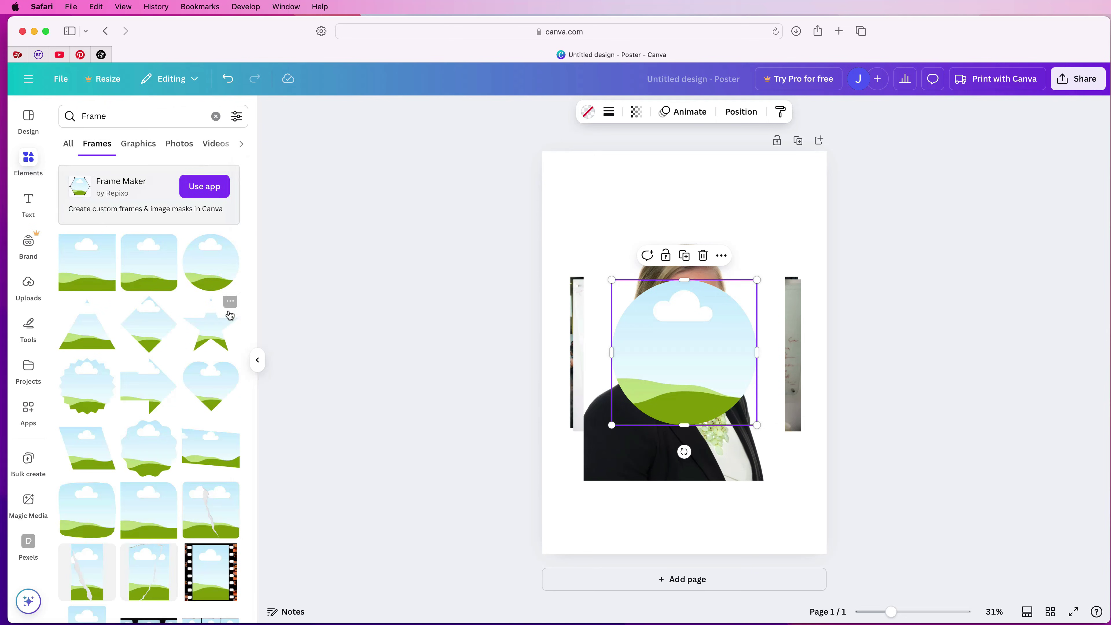
scroll(227, 306, down, 10)
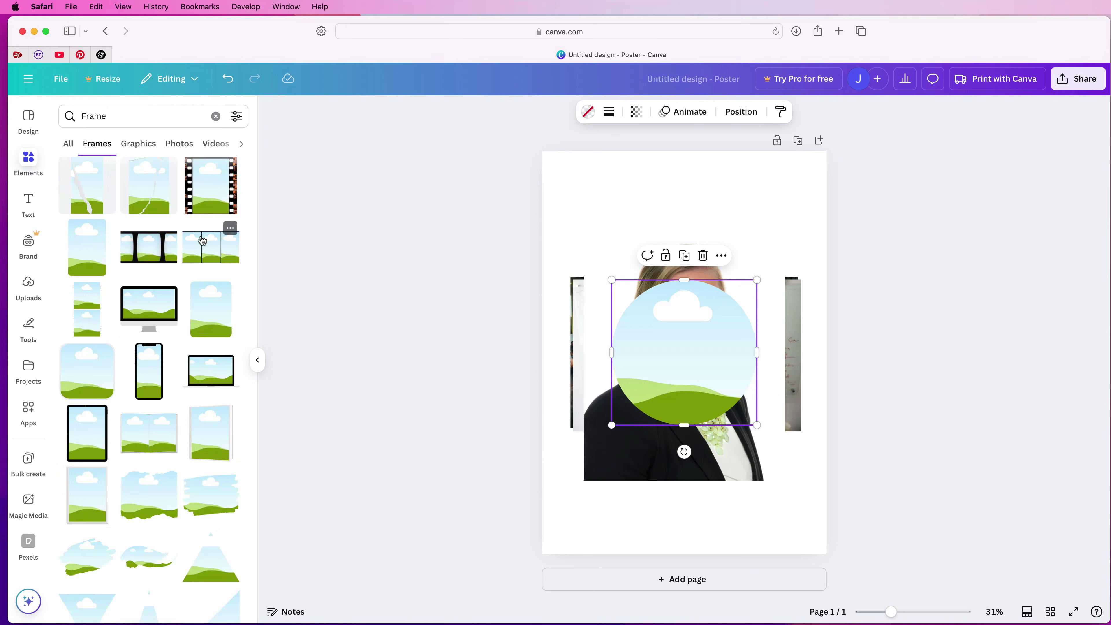
scroll(202, 240, up, 10)
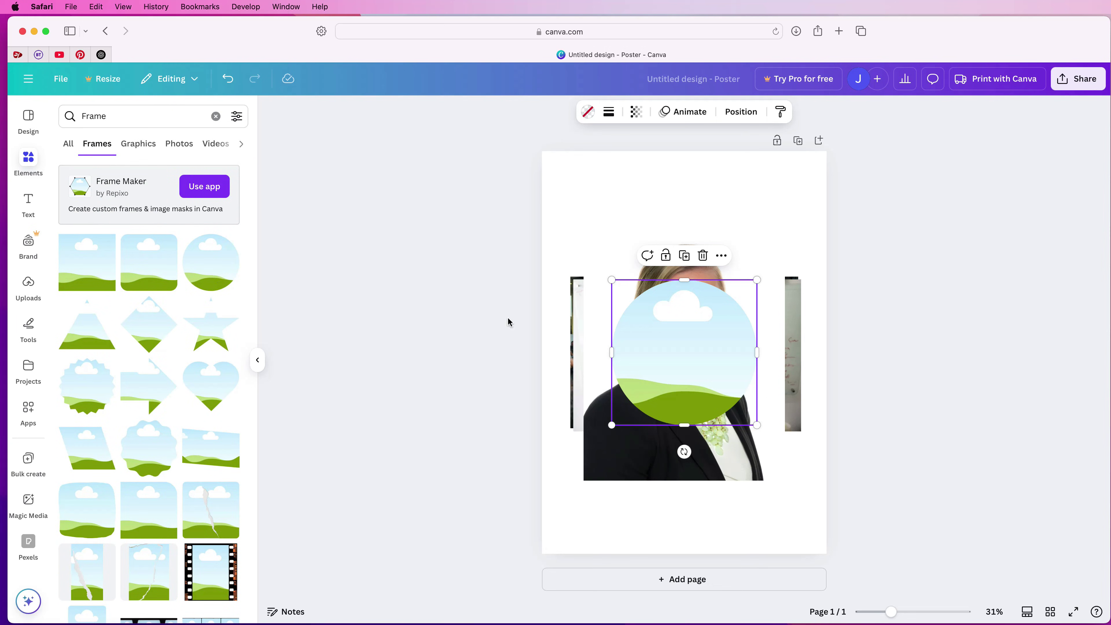
Step: Drop the blonde headshot into the circle frame, raise it, recentre her face, resize to 15.5 × 15.5
drag(722, 451, 694, 356)
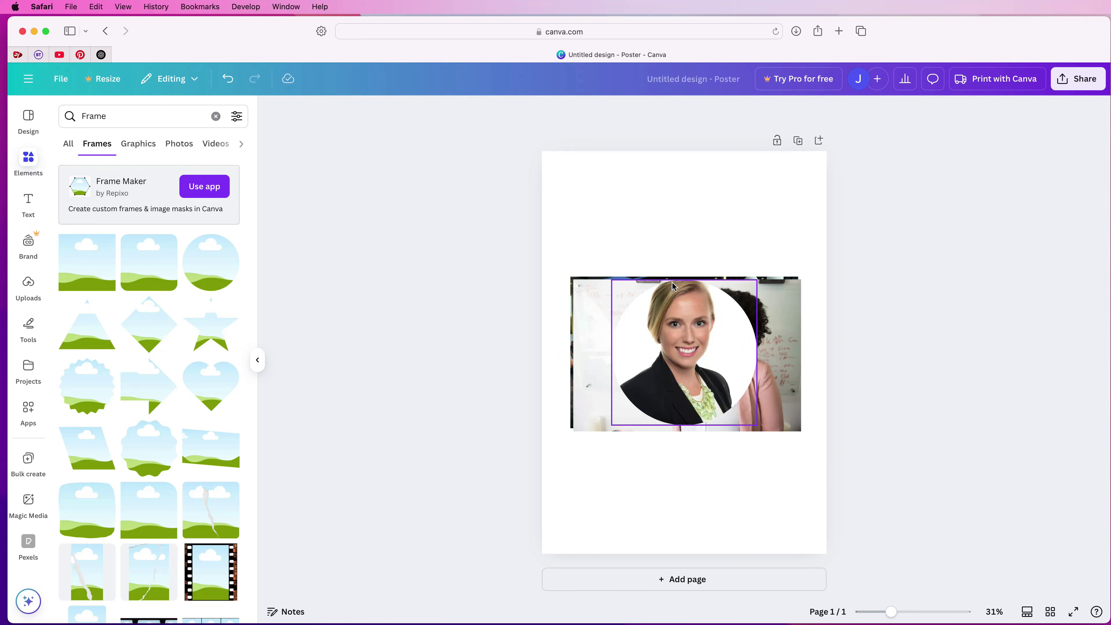
drag(696, 333, 699, 257)
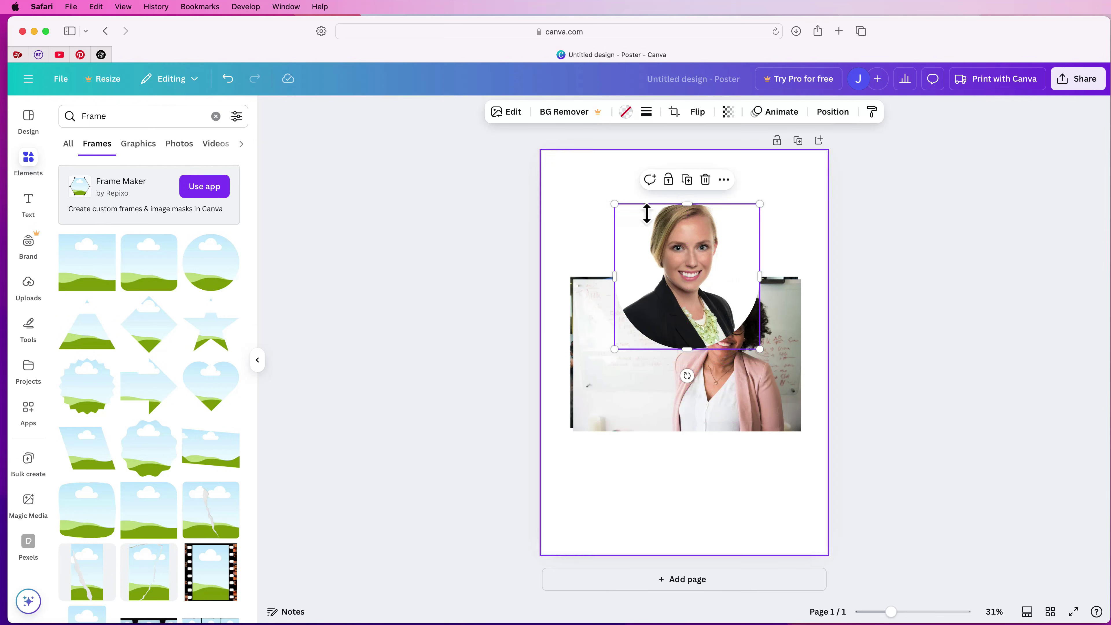
double_click(709, 277)
drag(685, 252, 688, 277)
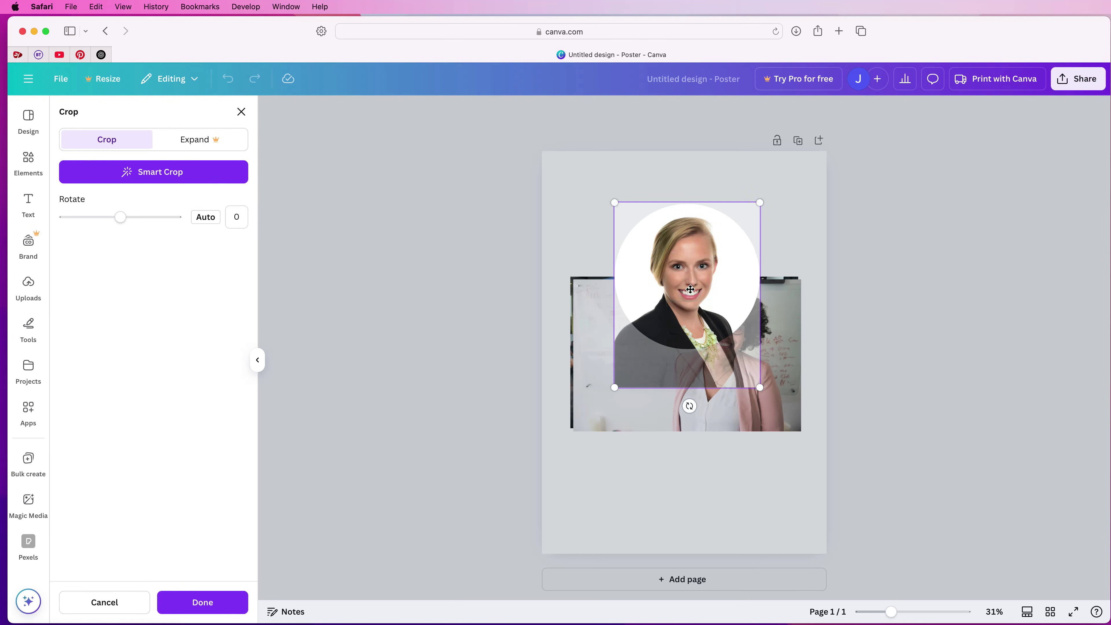
click(682, 482)
click(687, 245)
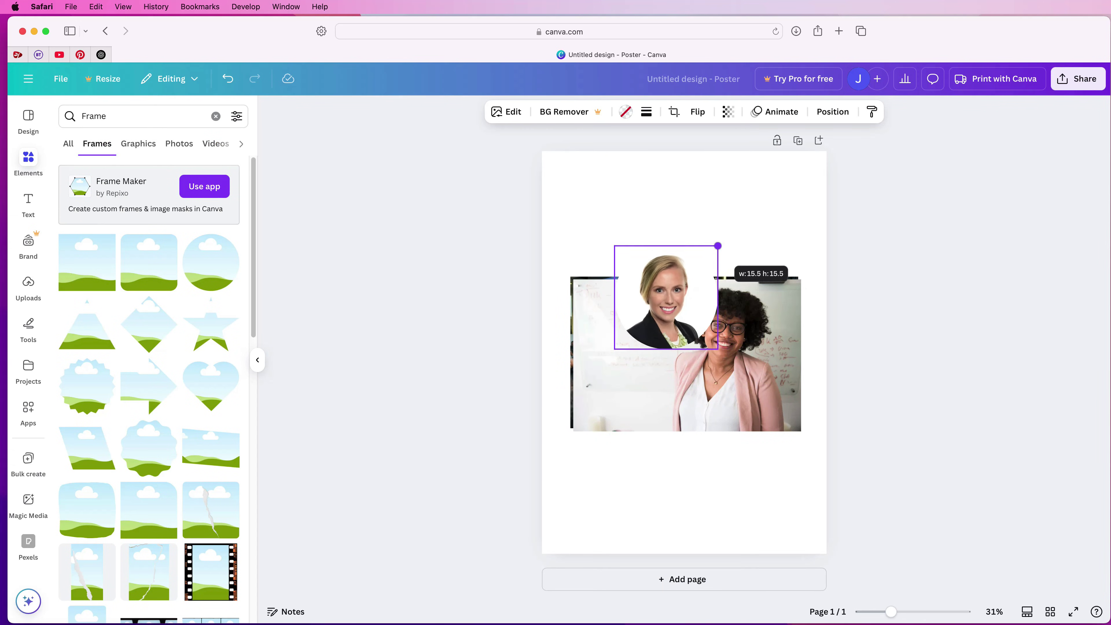
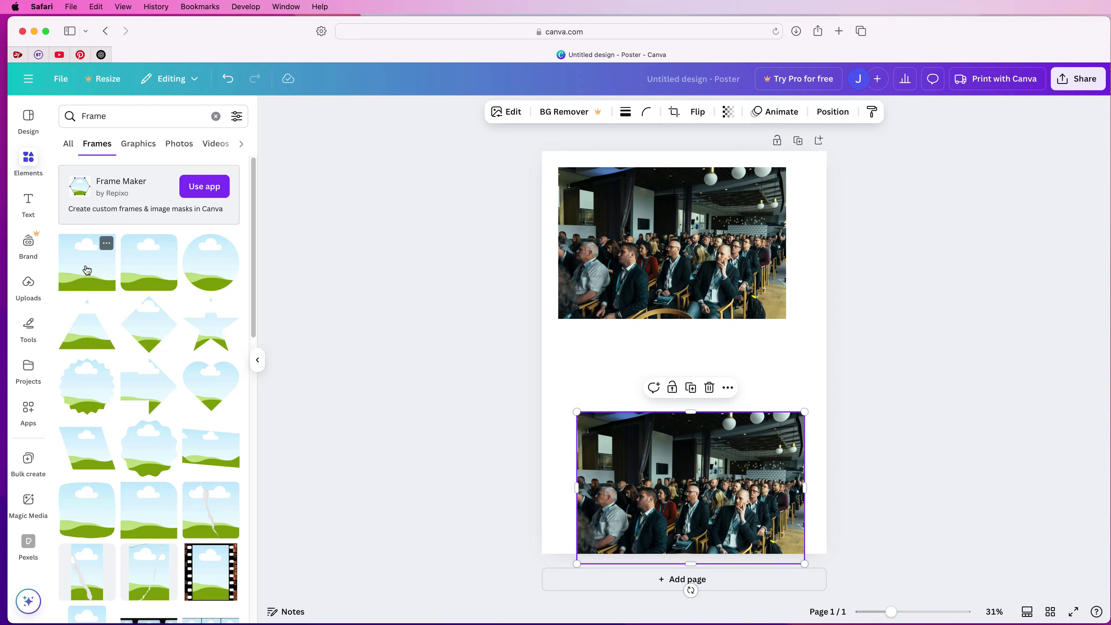
Step: Add two diamond frames and fill them with the upper and lower conference photos
click(151, 327)
drag(742, 216, 595, 275)
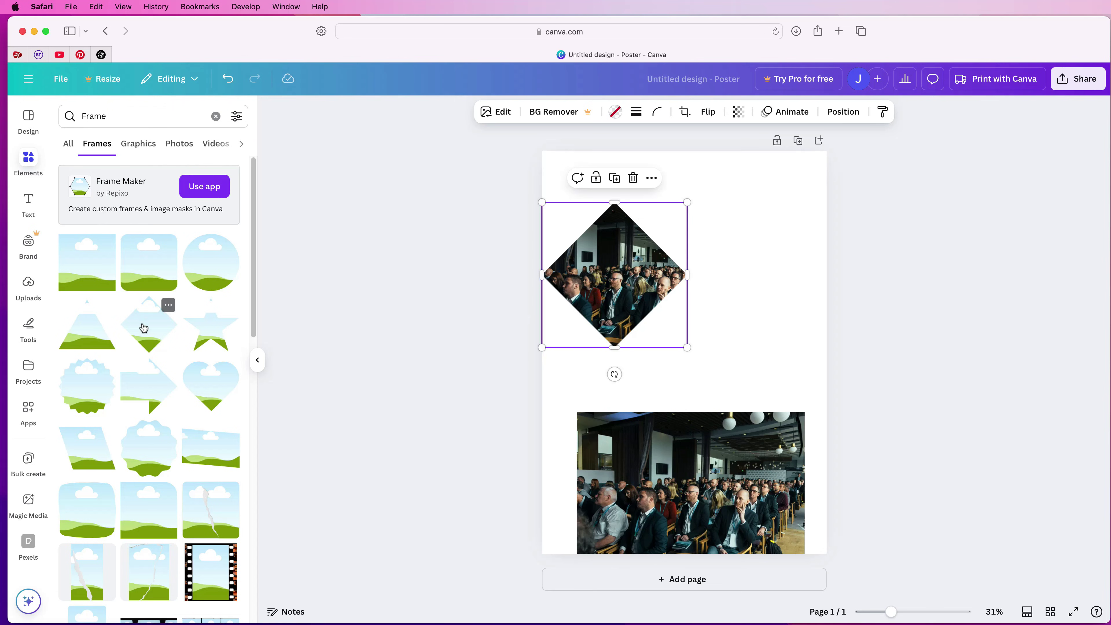
click(161, 326)
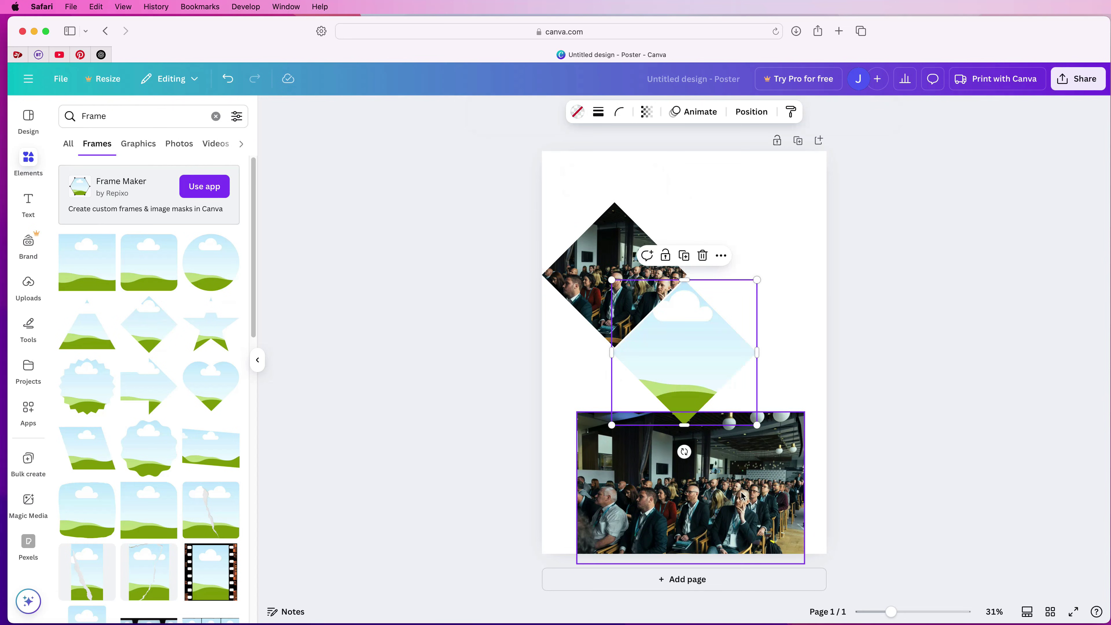
drag(739, 503, 751, 230)
Step: Move one diamond photo to the top-right corner and enlarge the lower photo inside its frame
drag(632, 283, 683, 325)
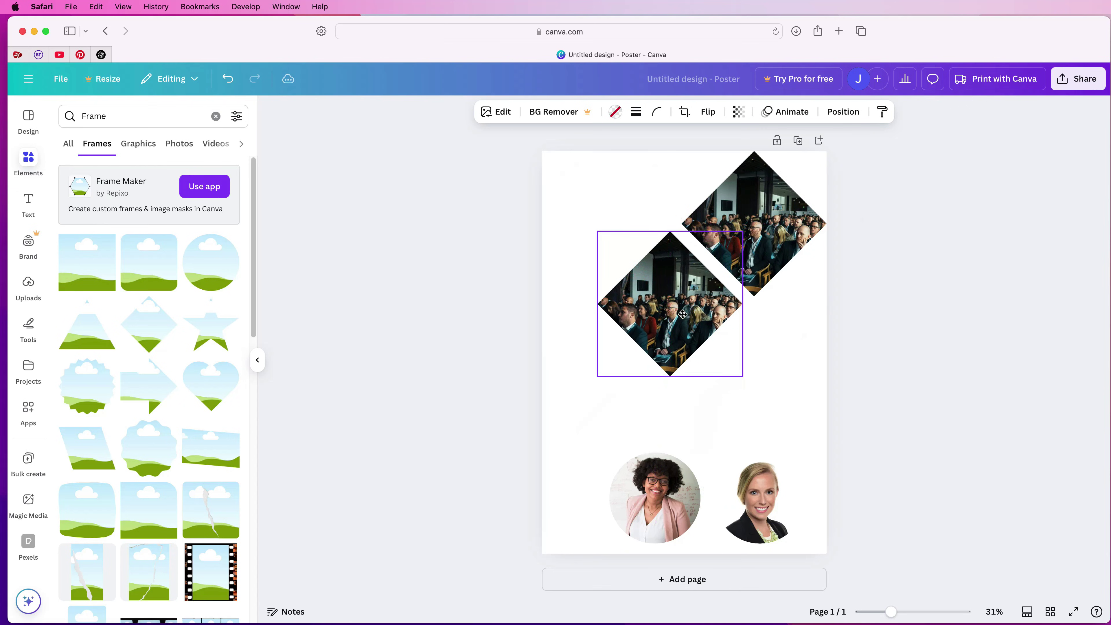
drag(675, 315, 673, 312)
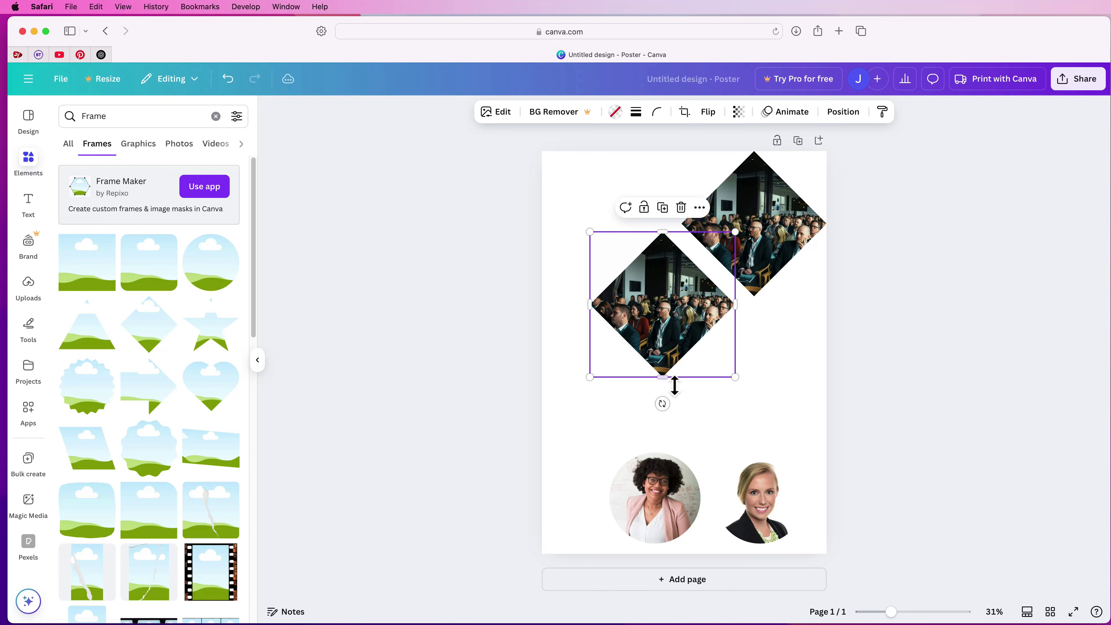
double_click(679, 303)
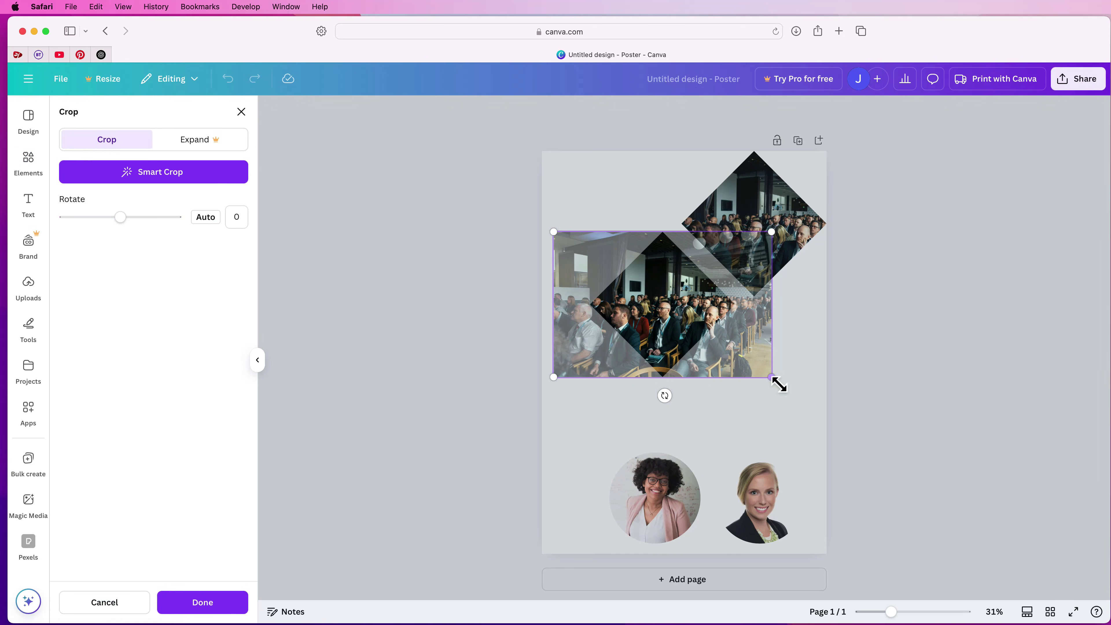
drag(777, 383, 756, 324)
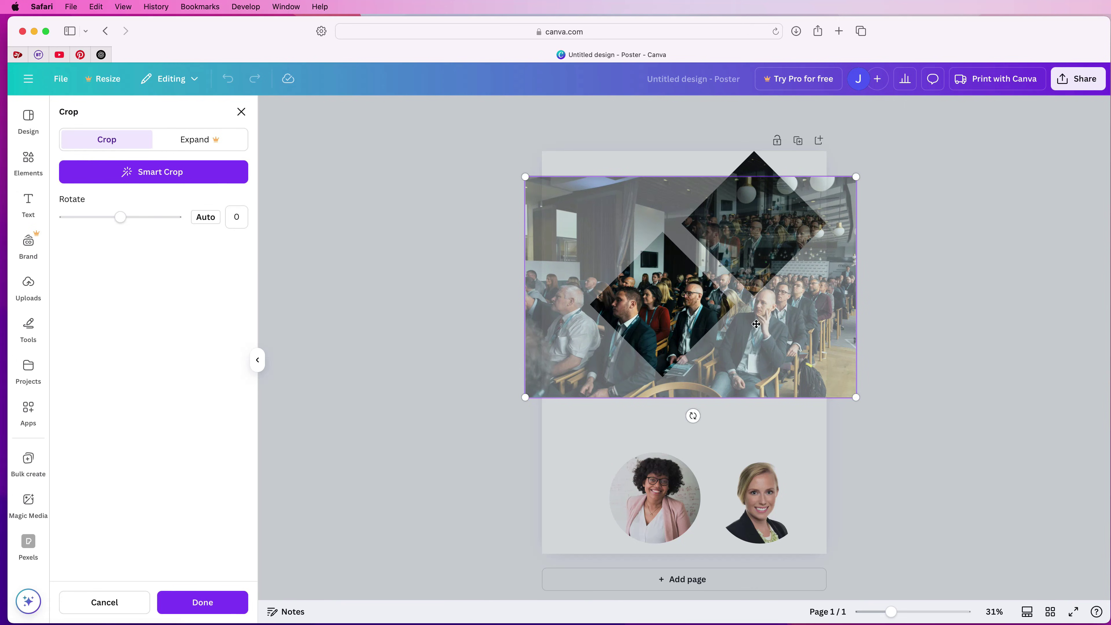
click(760, 323)
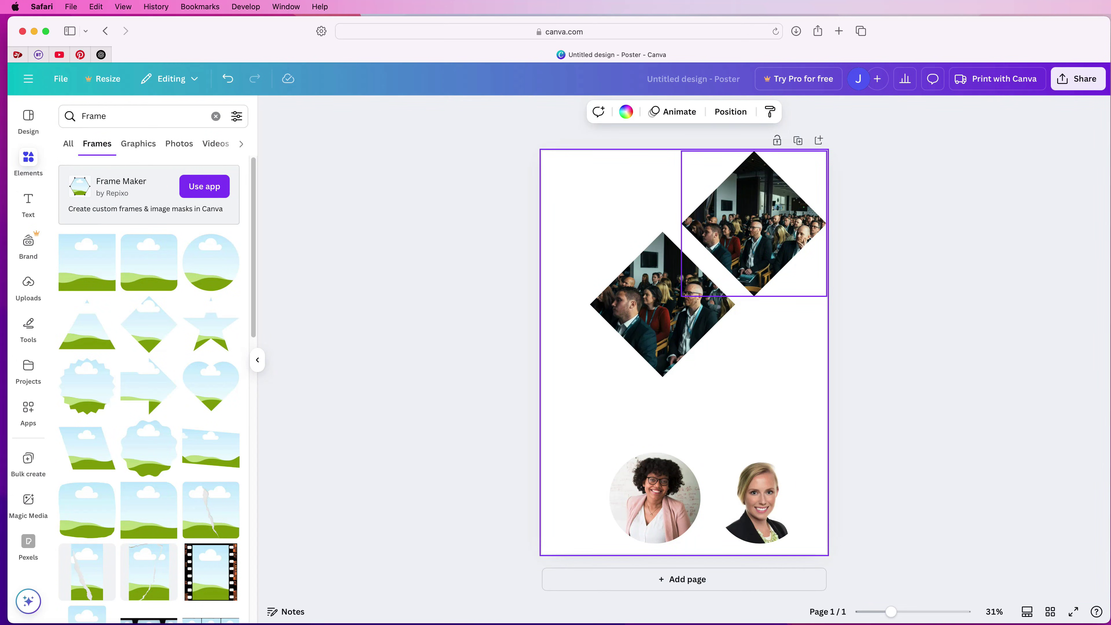
Step: Enlarge and reposition the photo inside the top-right diamond
key(Return)
drag(862, 296, 988, 380)
drag(814, 262, 688, 257)
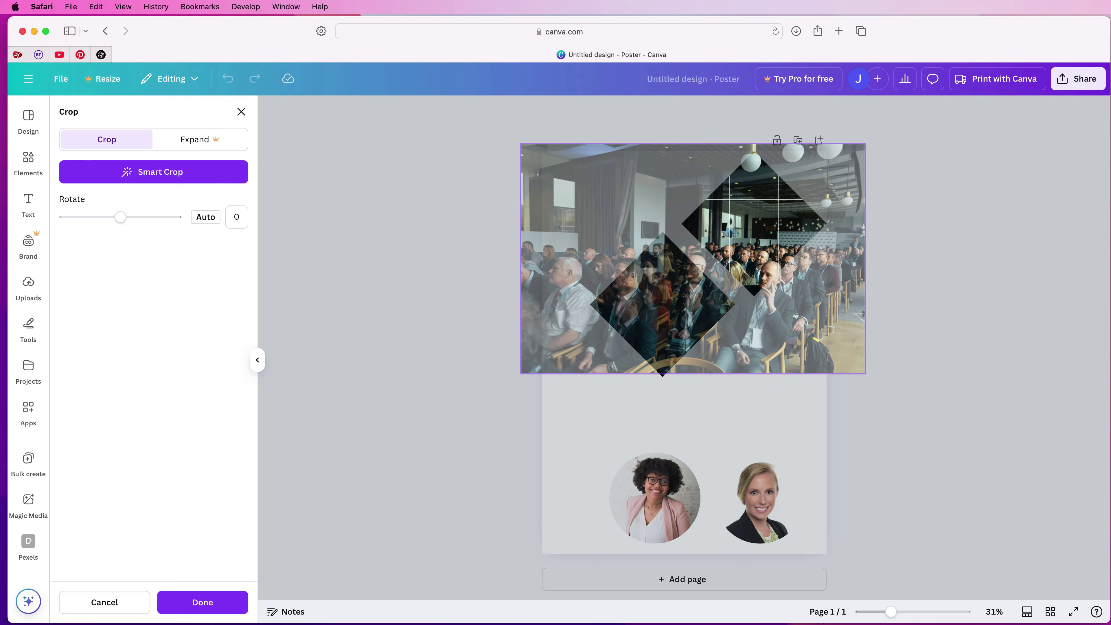
key(Escape)
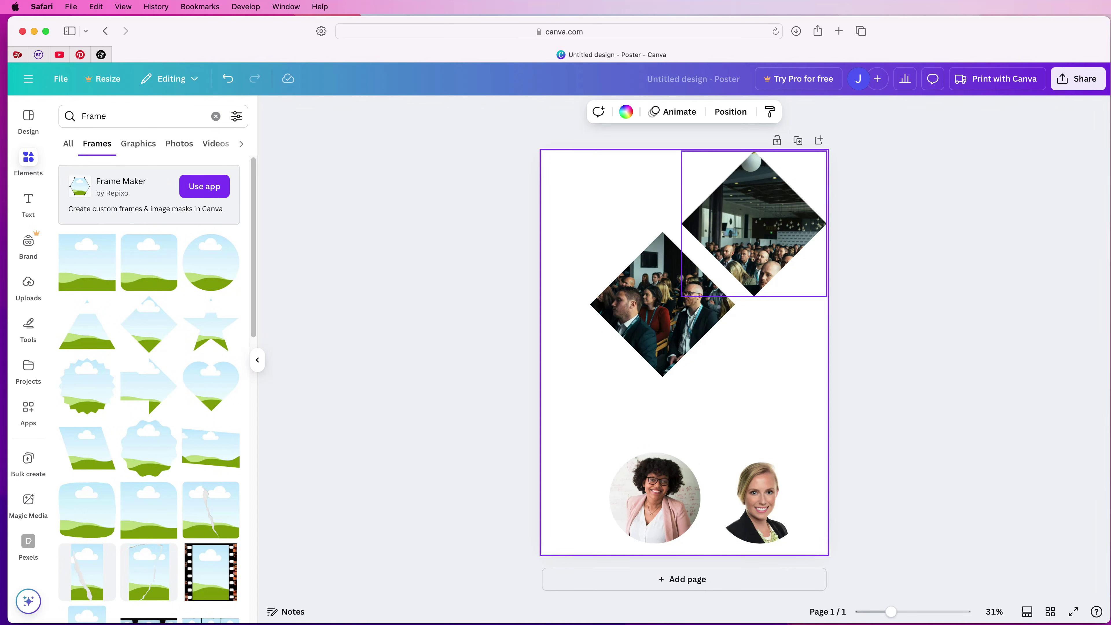
Step: Nudge the diamonds and the blonde speaker's portrait into alignment, then select both diamond photos
drag(754, 224, 738, 227)
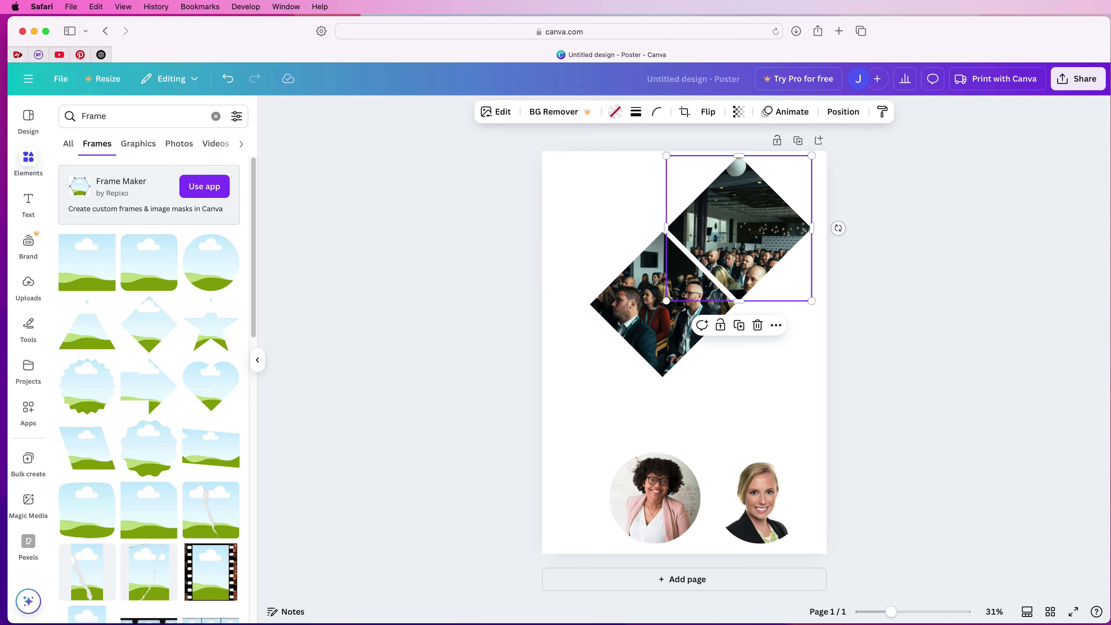
mouse_move(761, 499)
mouse_down()
mouse_move(756, 463)
mouse_move(683, 384)
mouse_move(653, 391)
mouse_move(771, 453)
mouse_move(766, 490)
mouse_up()
drag(739, 228, 739, 226)
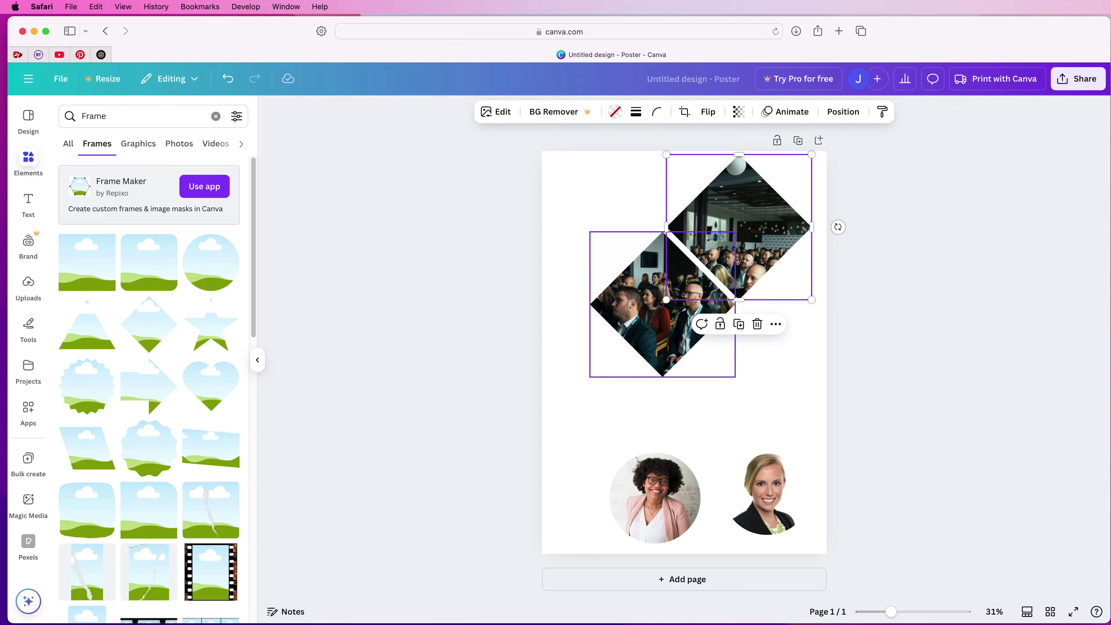
drag(739, 226, 739, 227)
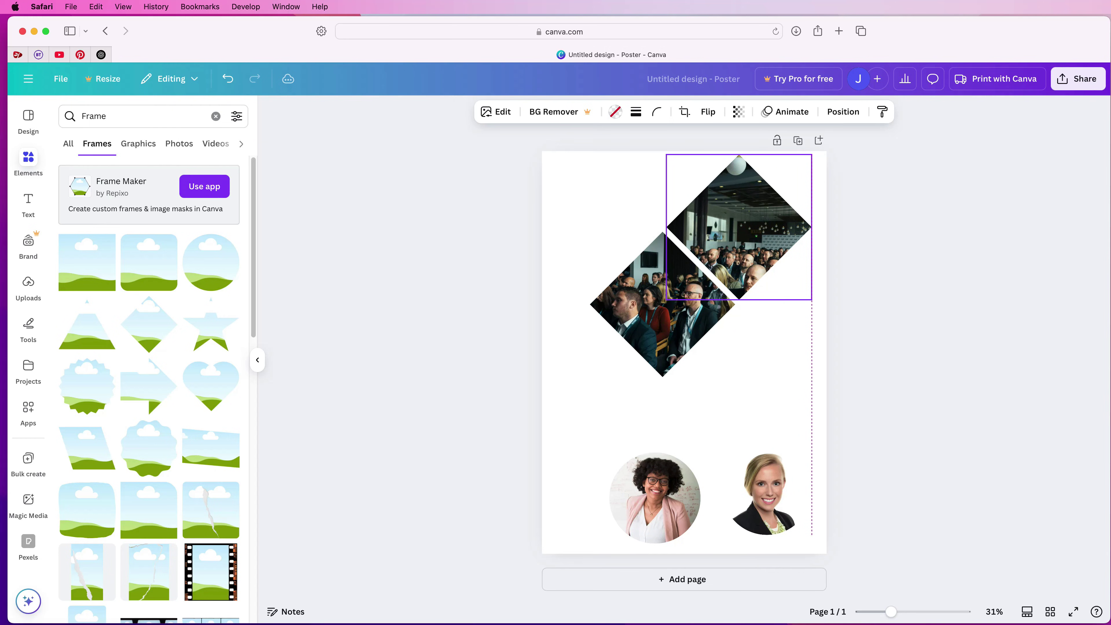
key(super+z)
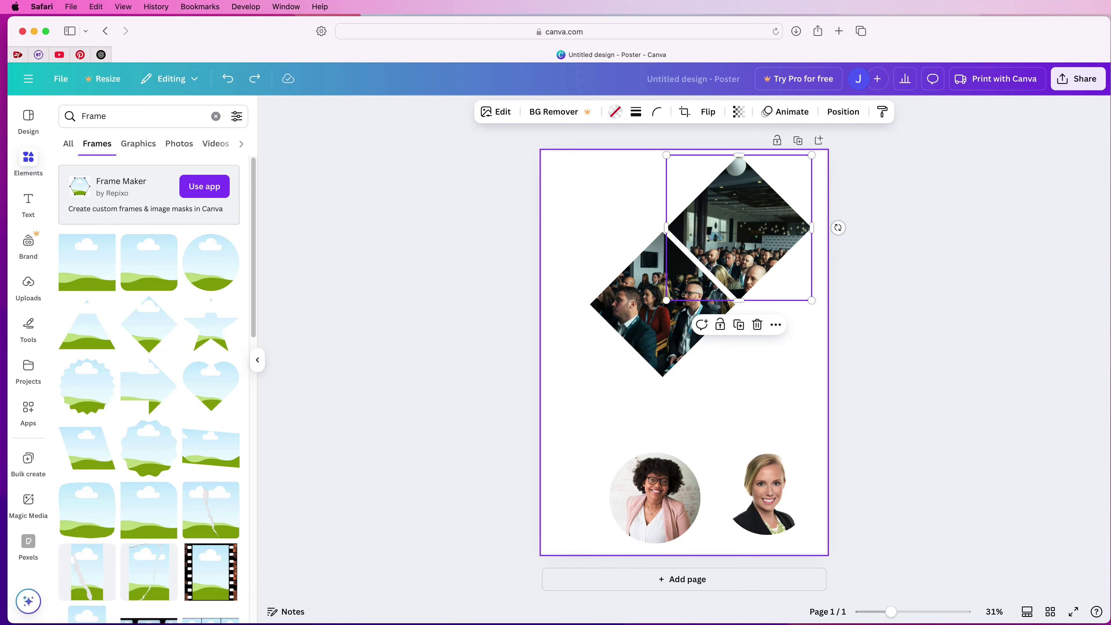
drag(733, 397, 710, 256)
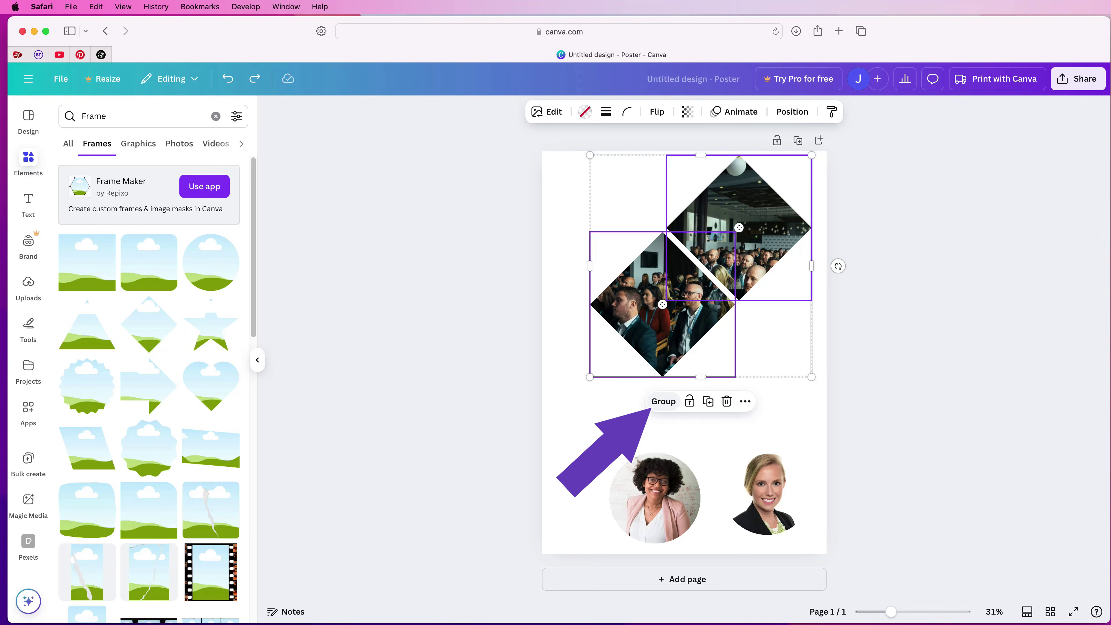
Step: Group the two diamond photos and move the group further down the page
click(662, 401)
drag(701, 265, 681, 301)
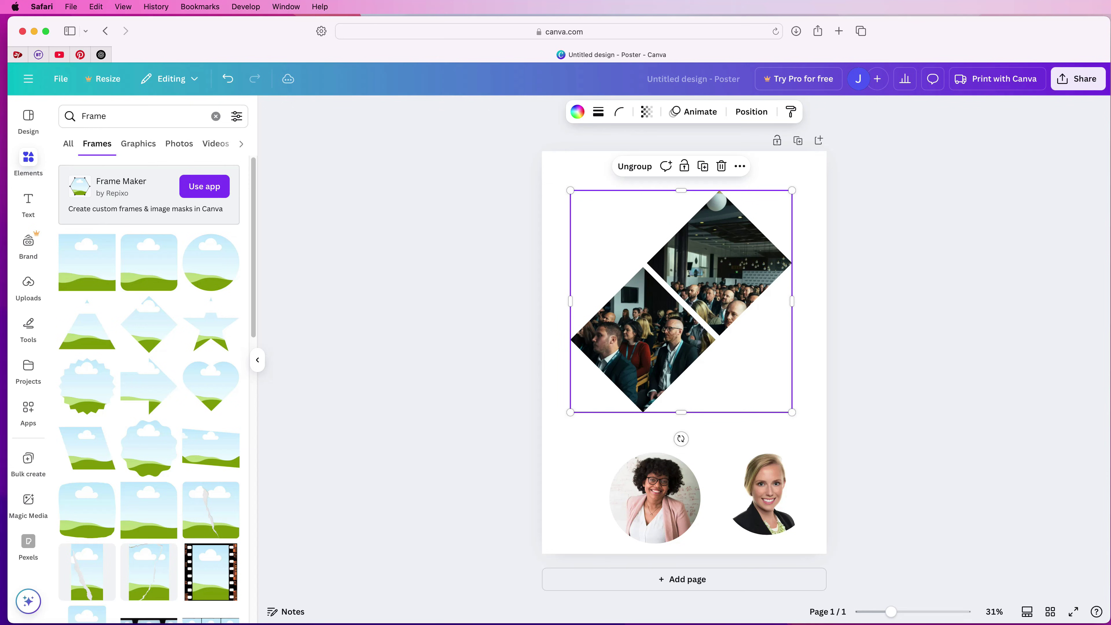
key(Escape)
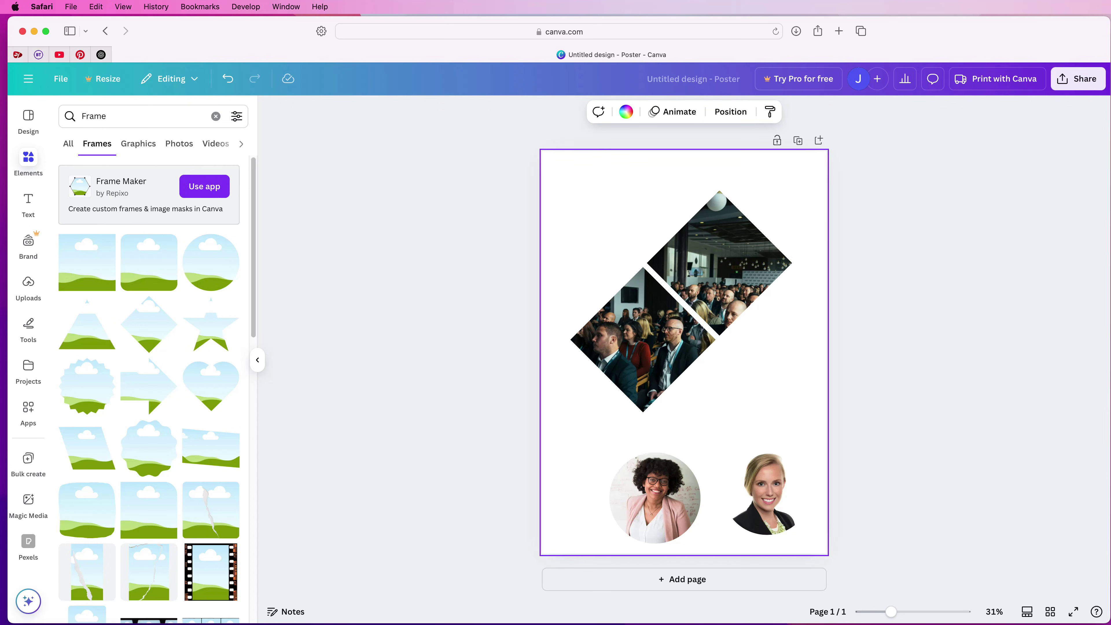
Step: Clear the Frame search and scroll the element category suggestions to reveal more
click(215, 116)
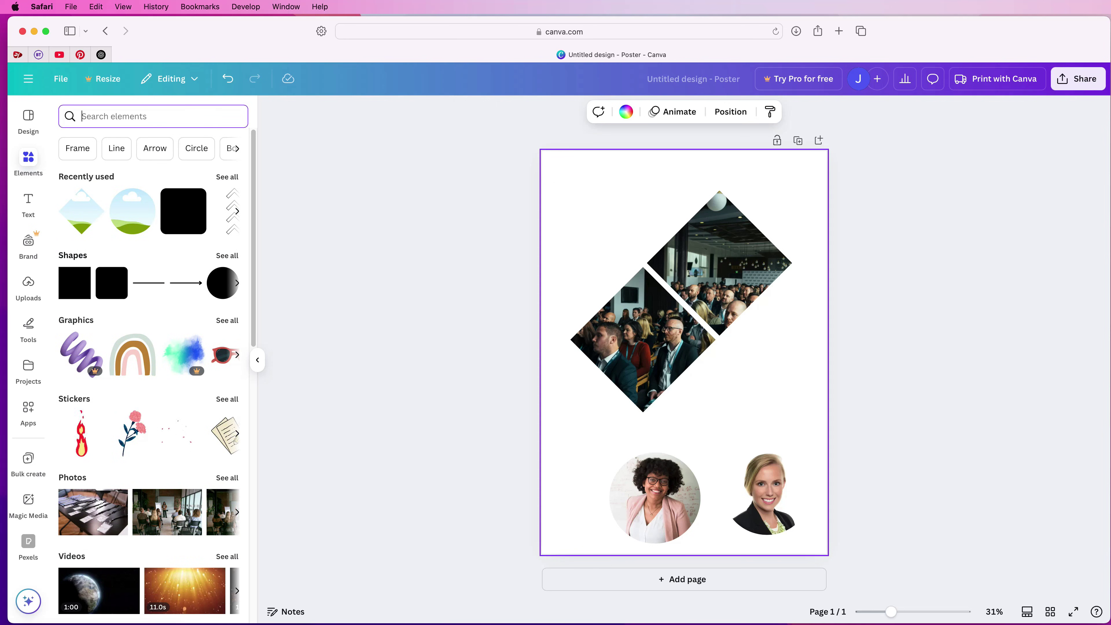
click(236, 148)
click(237, 148)
click(237, 148)
click(237, 148)
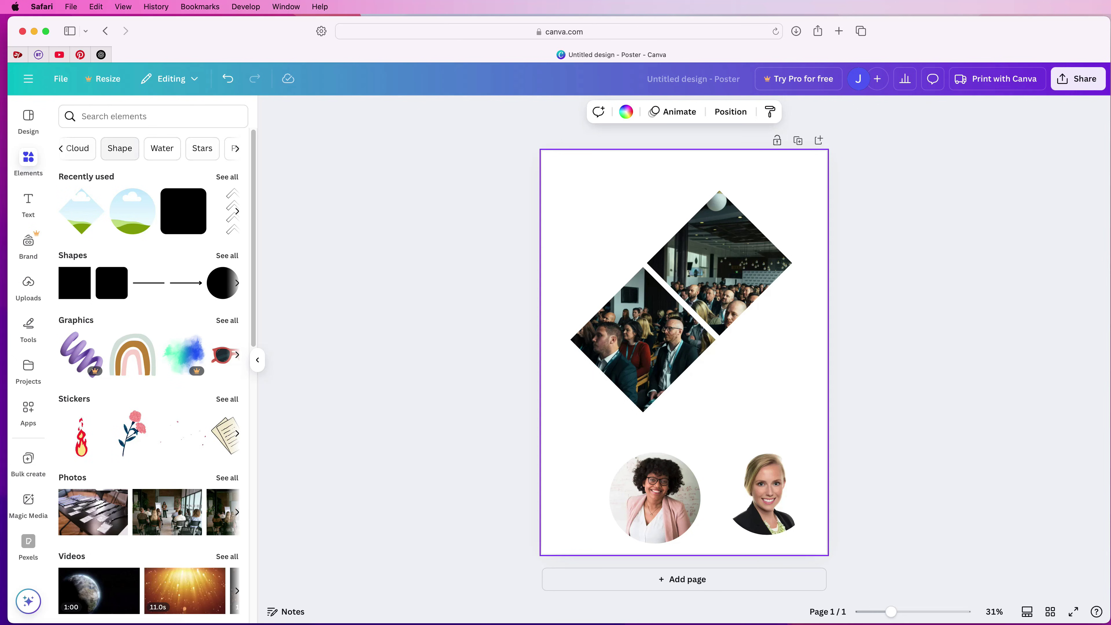
Step: Add a beige square, rotate it into a diamond in the top-right corner, and show the photo group's Position settings
click(74, 285)
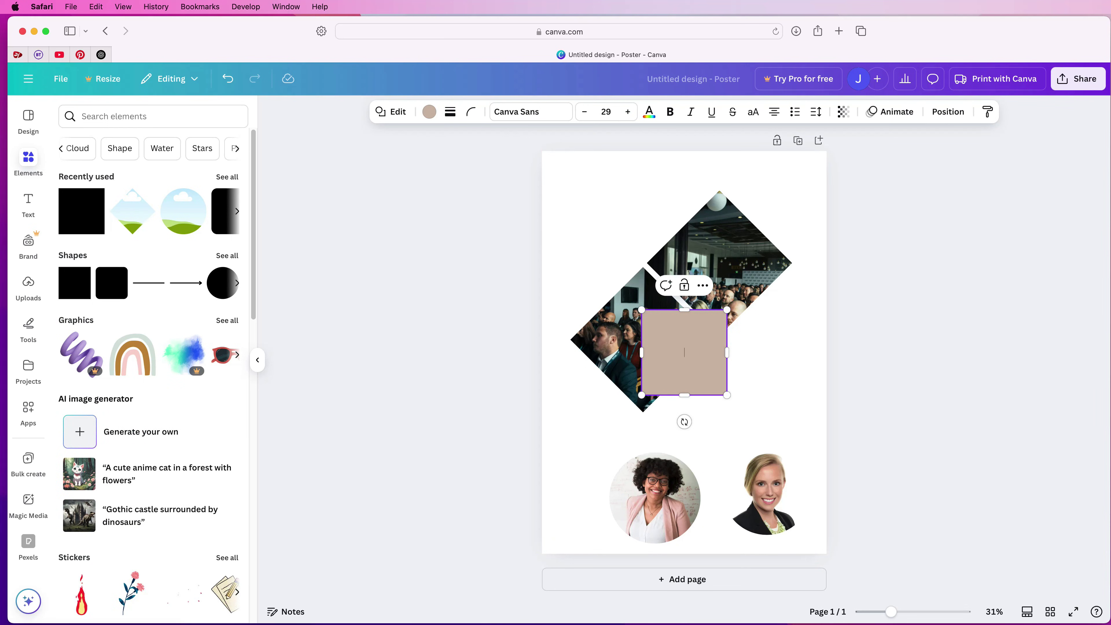
drag(684, 422, 753, 418)
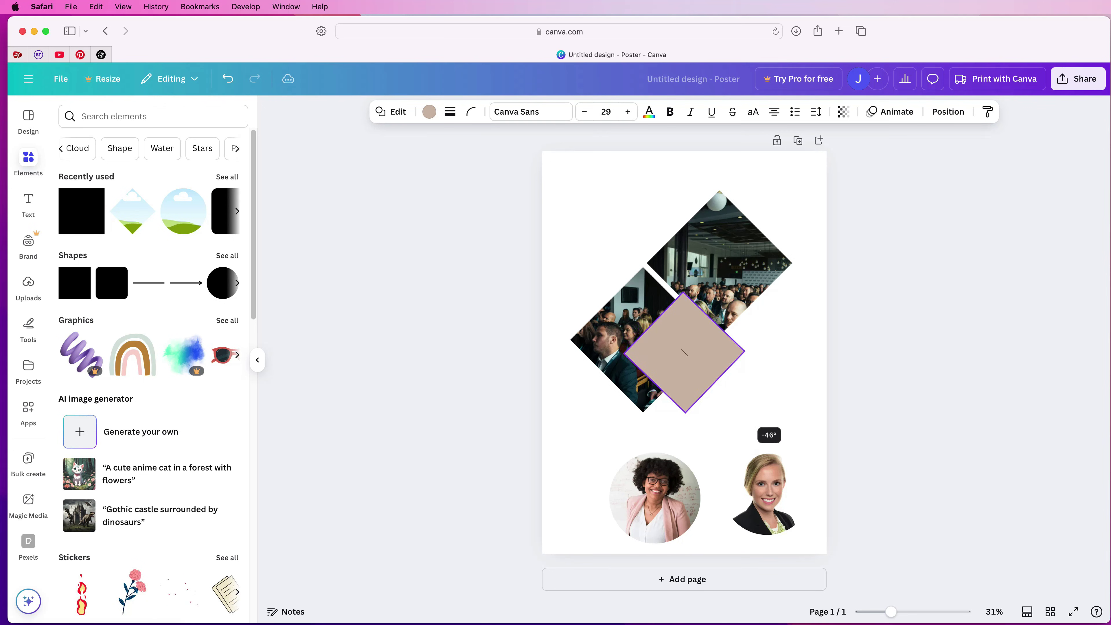
drag(683, 351, 785, 184)
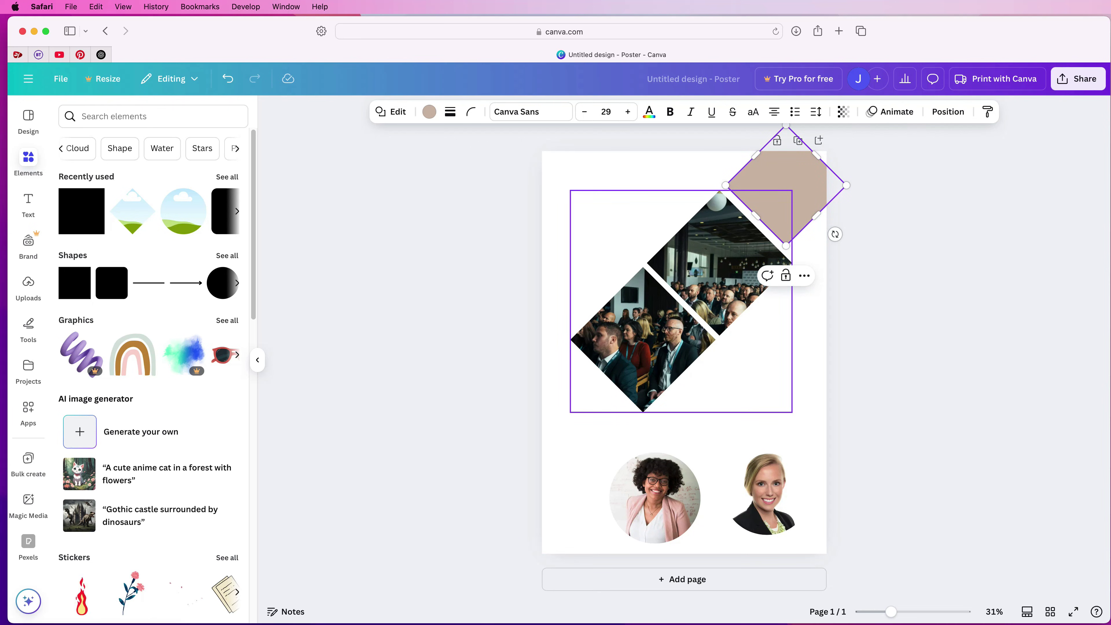
click(739, 271)
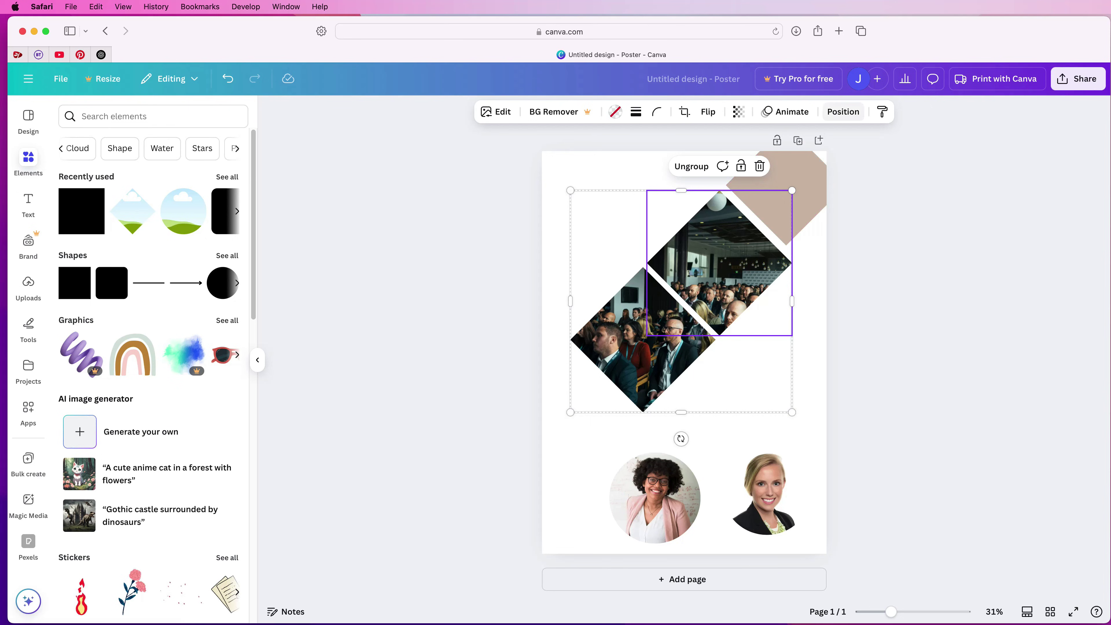
click(843, 112)
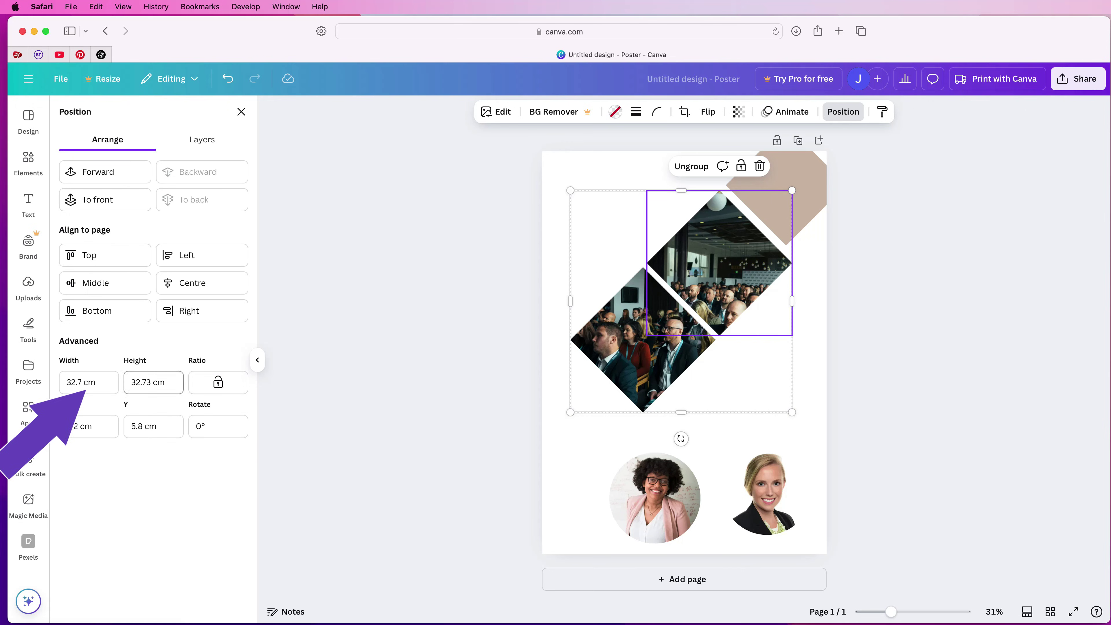
Step: Shrink the diamond photo group and shift it slightly left
key(Escape)
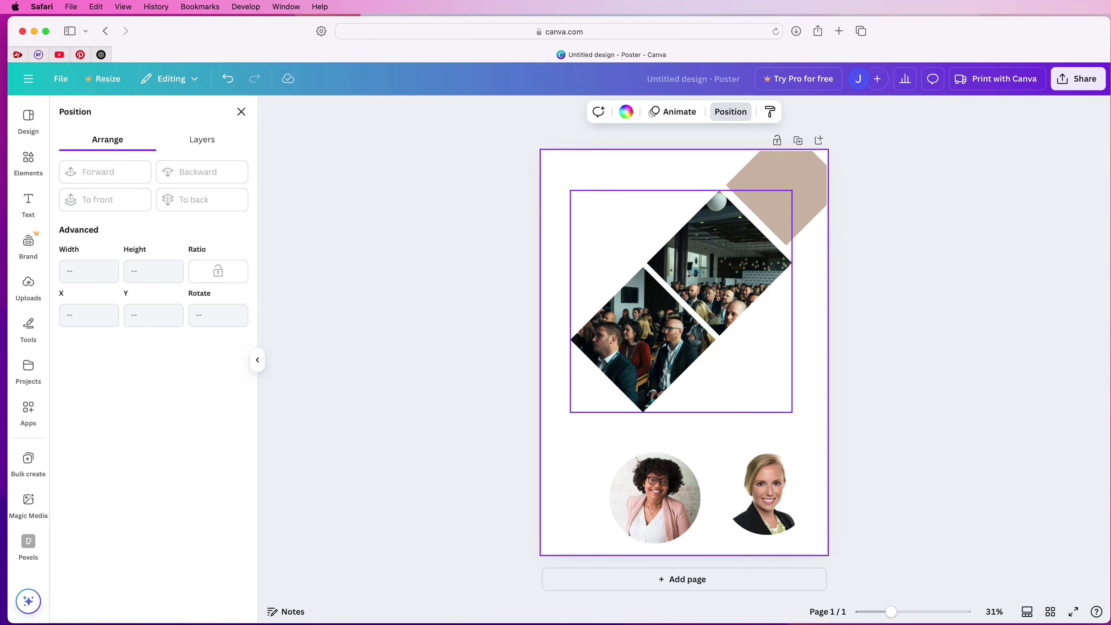
click(643, 340)
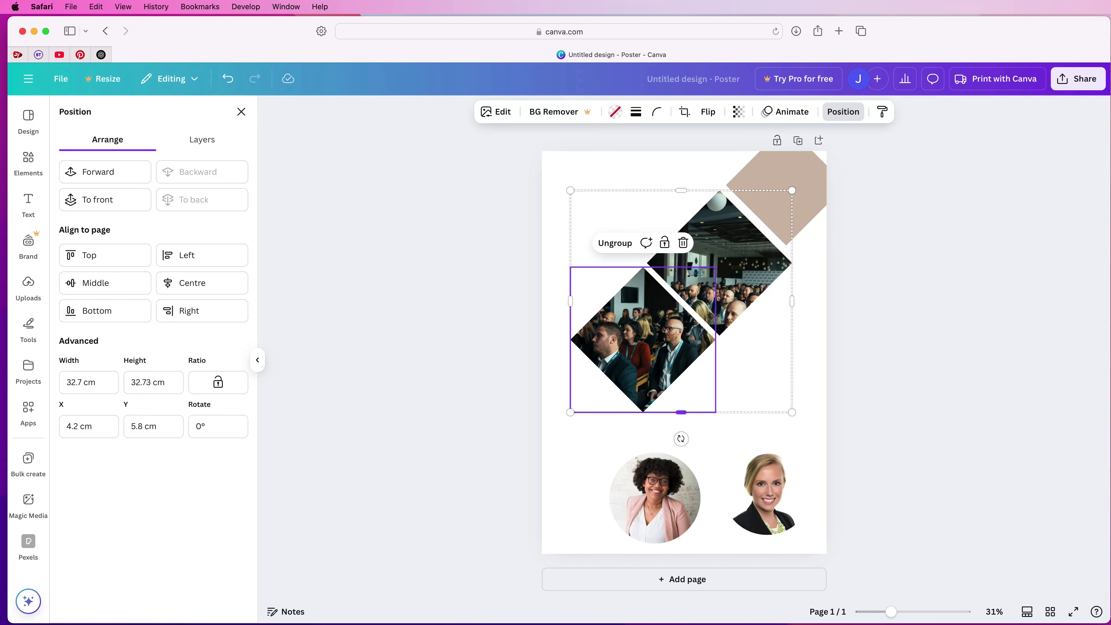
key(Escape)
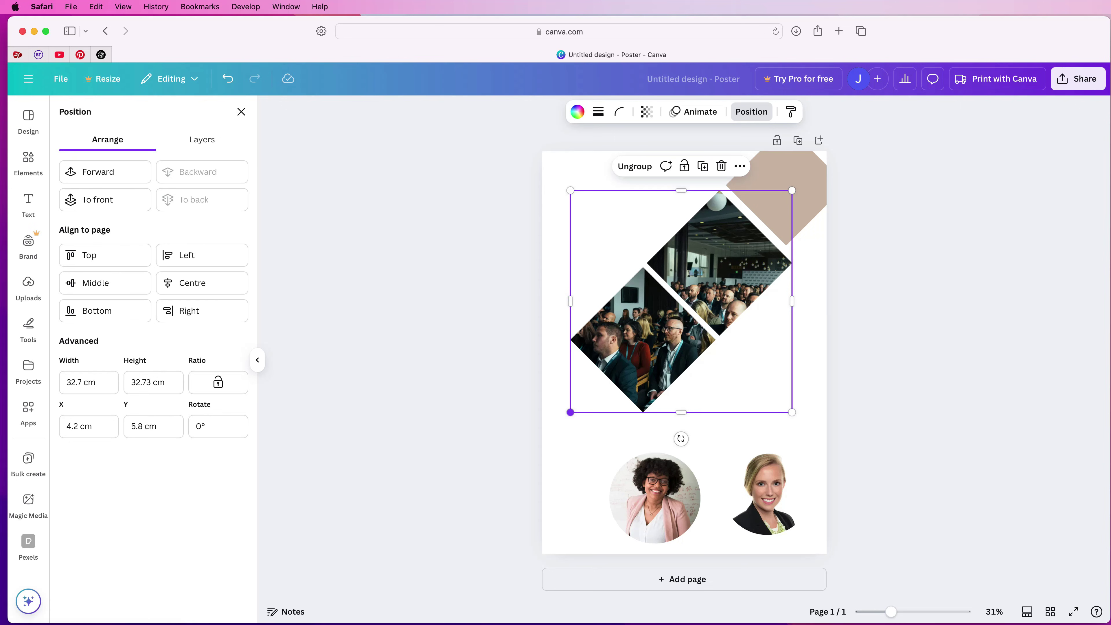
drag(570, 411, 608, 373)
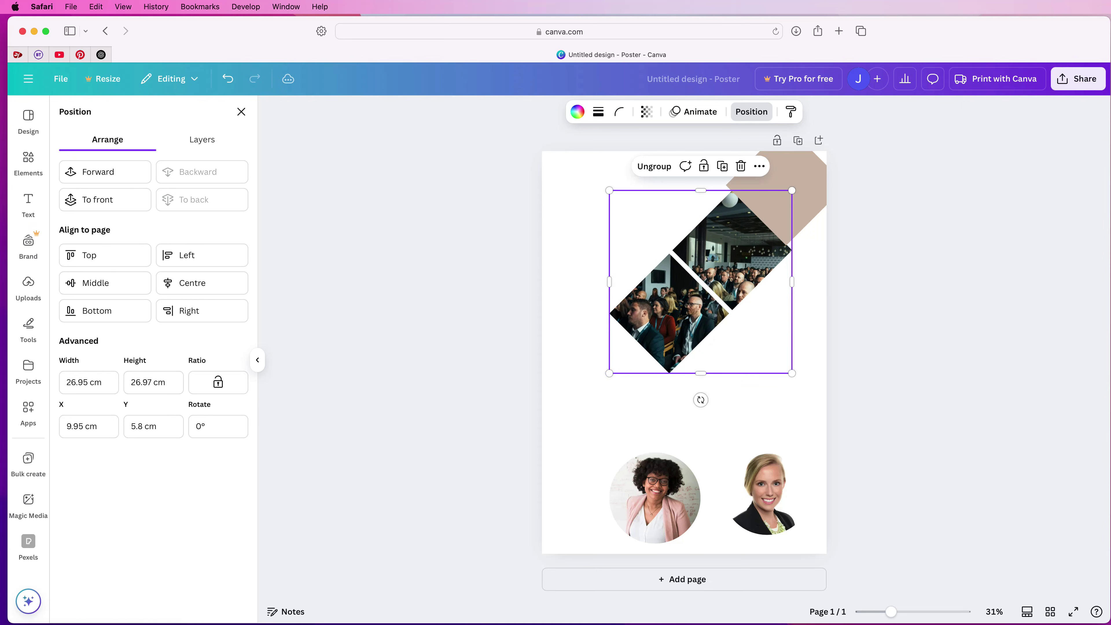
drag(700, 280, 689, 279)
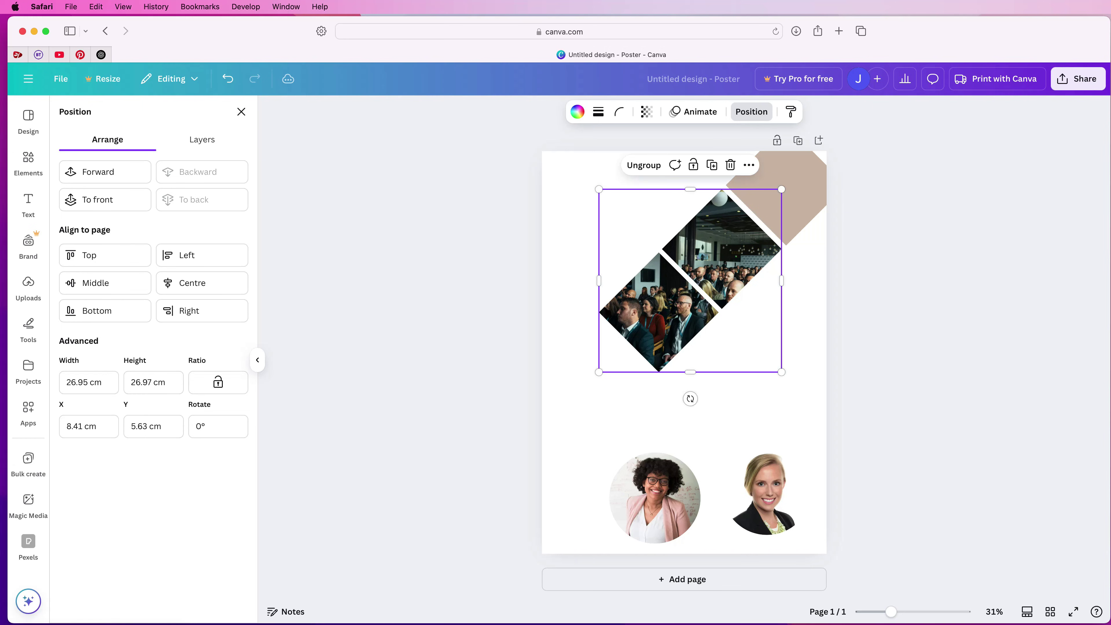
click(717, 253)
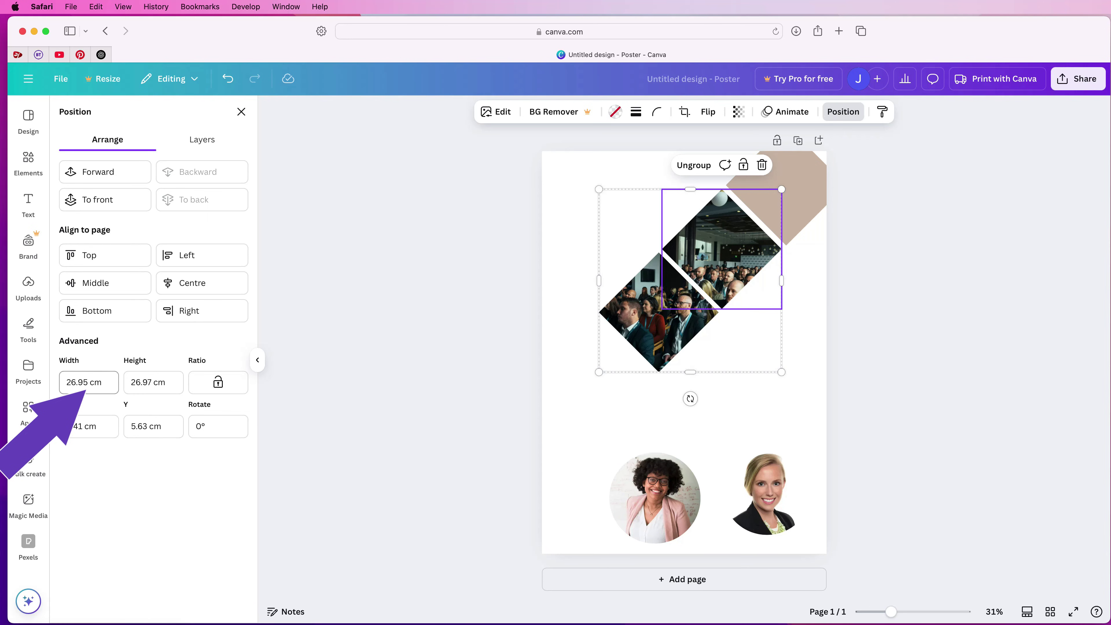
Step: Stretch the beige diamond to 26.95 cm wide
click(787, 193)
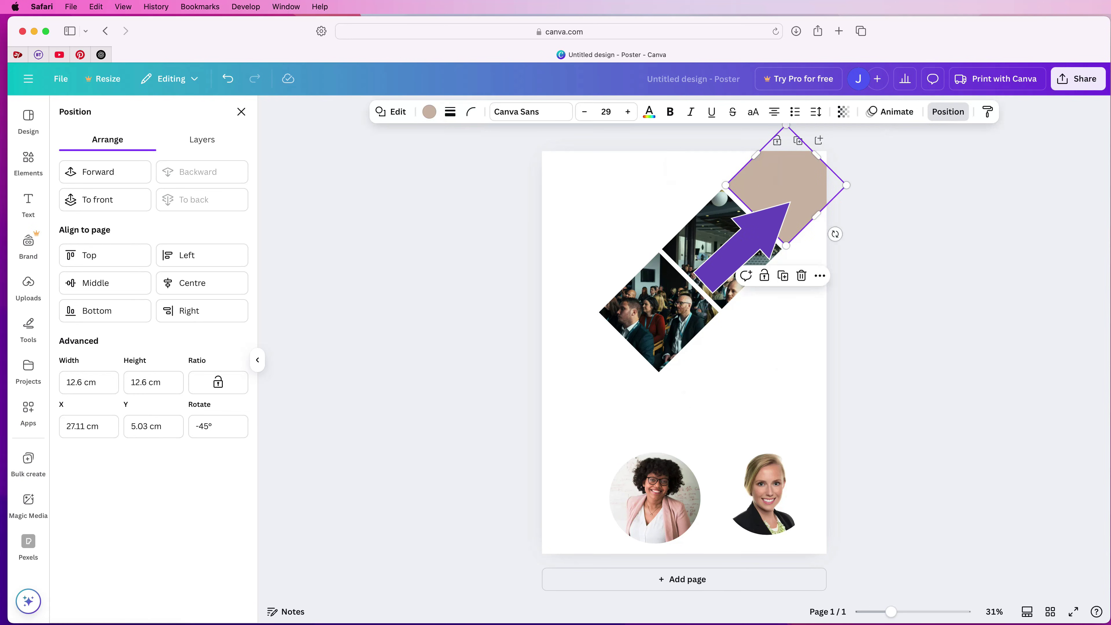
click(89, 382)
text(26.9)
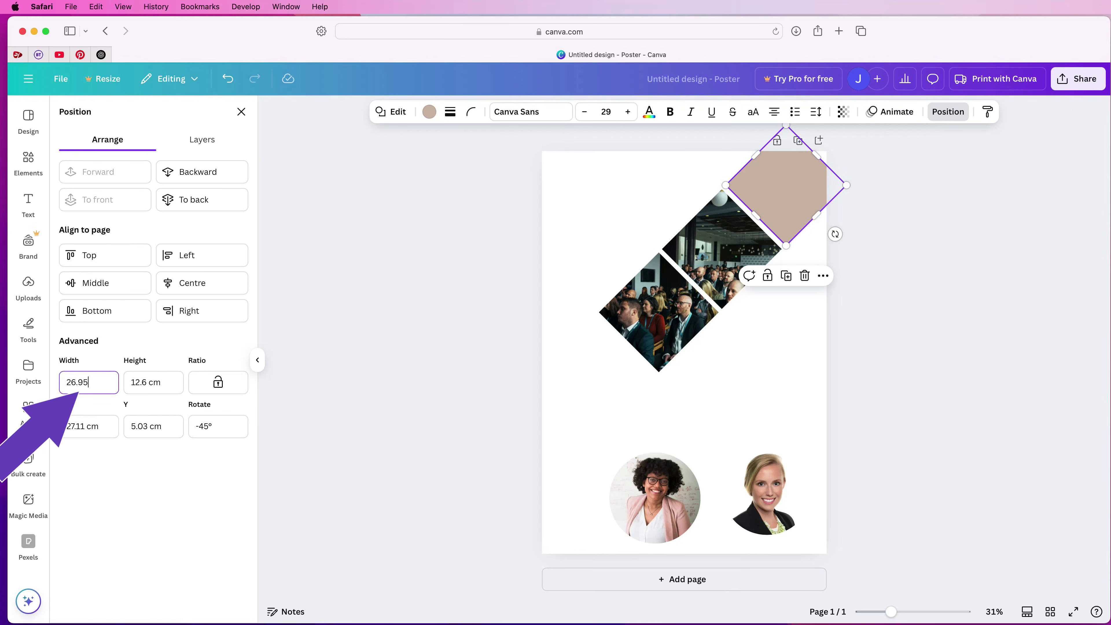
text(5)
key(Return)
click(790, 248)
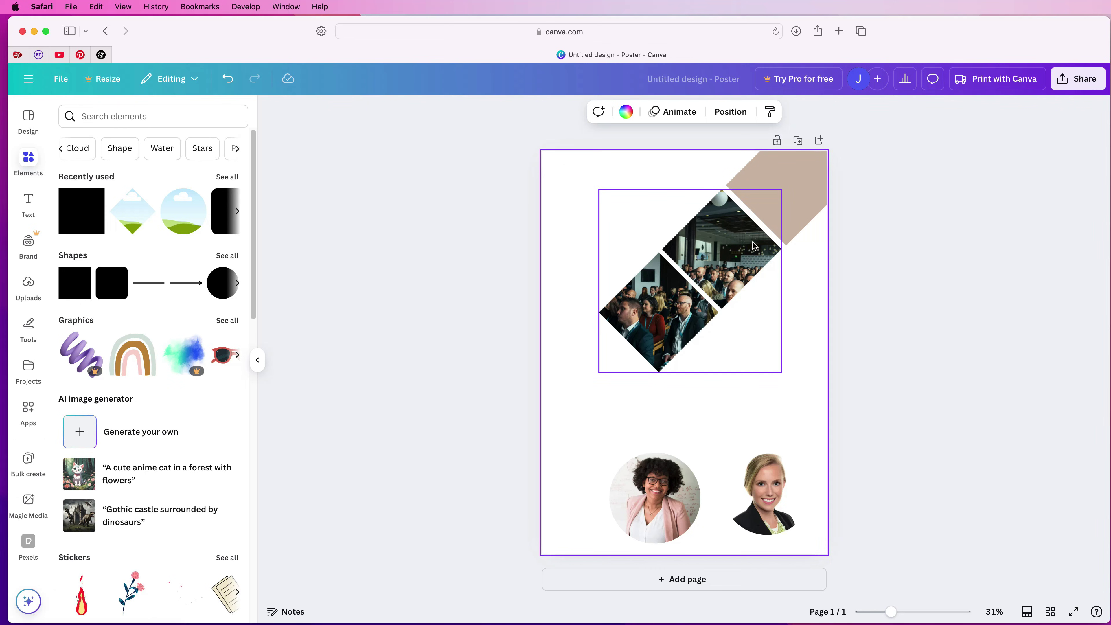
Step: Make three copies of the beige band and drag one to the page's top-left corner
click(793, 190)
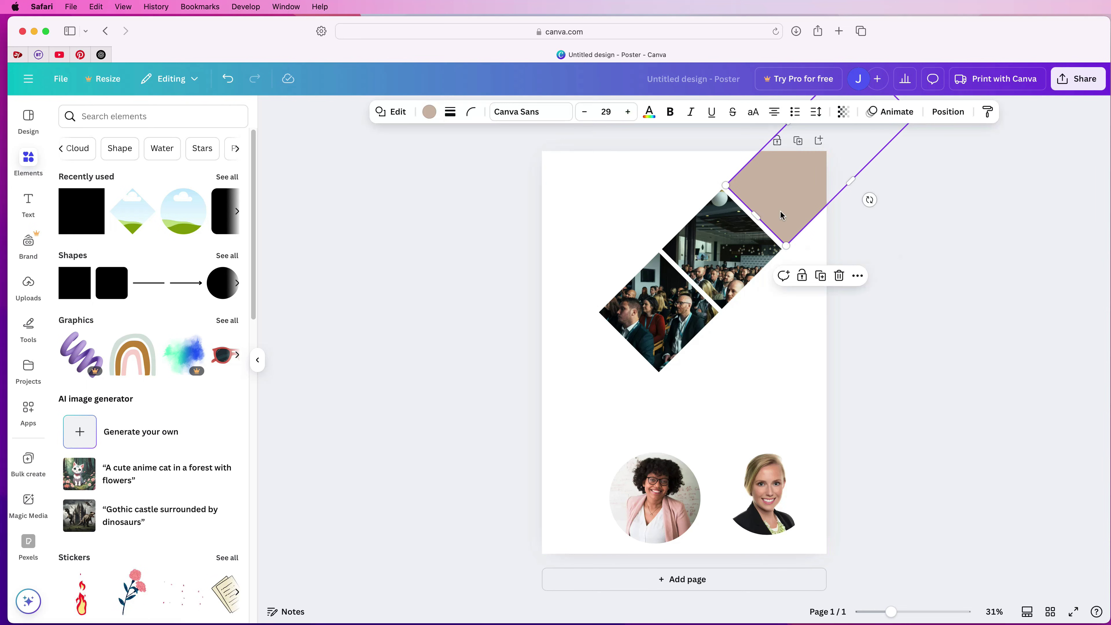
click(822, 279)
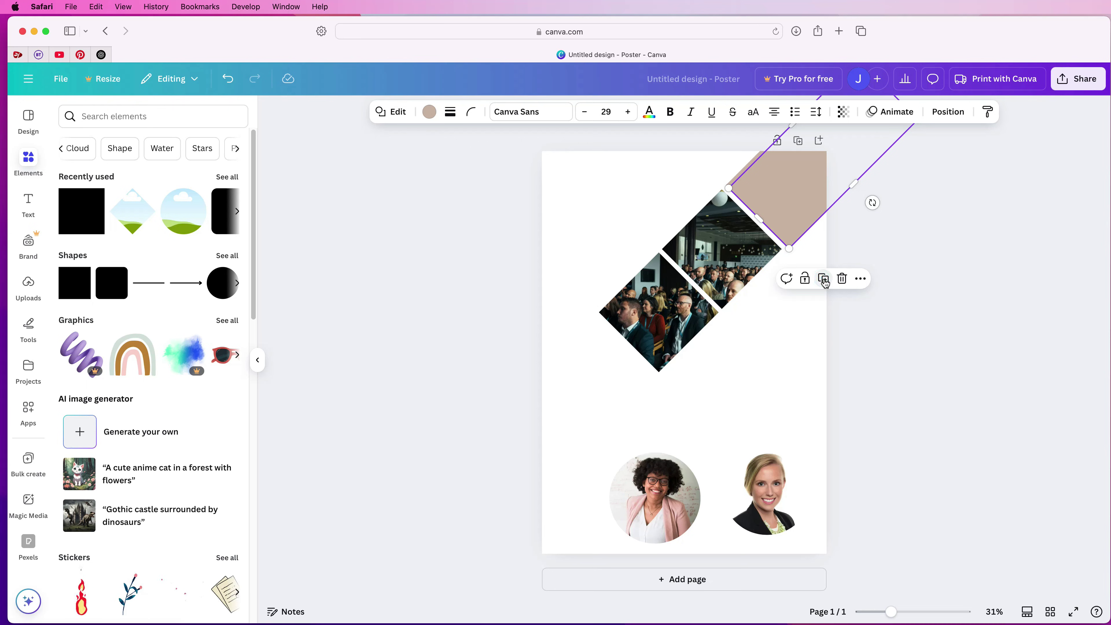
click(824, 282)
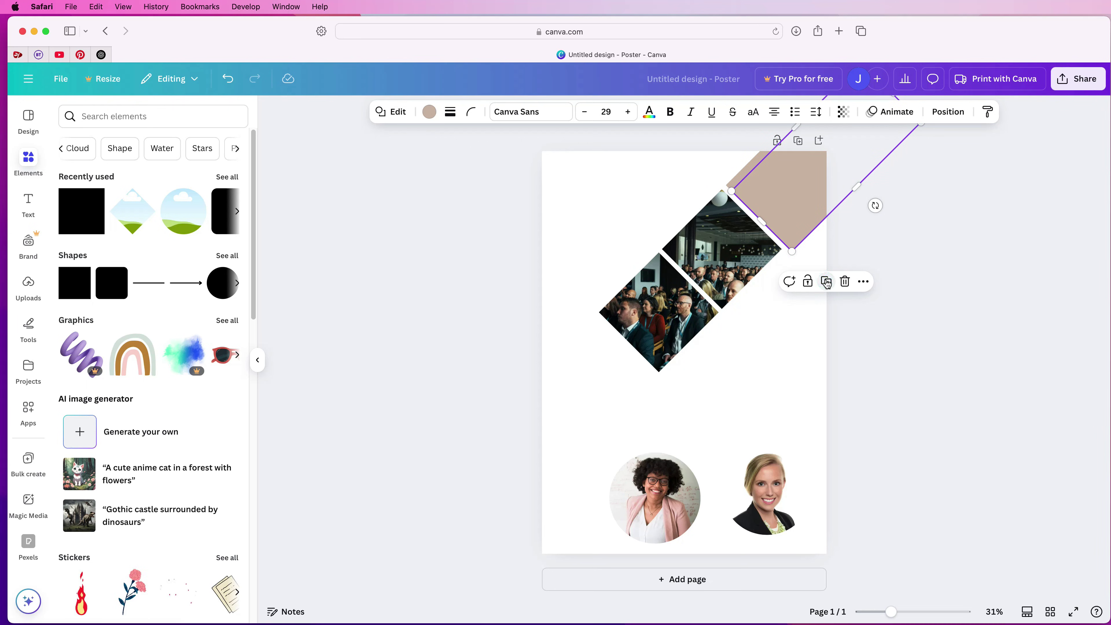
click(826, 282)
drag(821, 124, 803, 307)
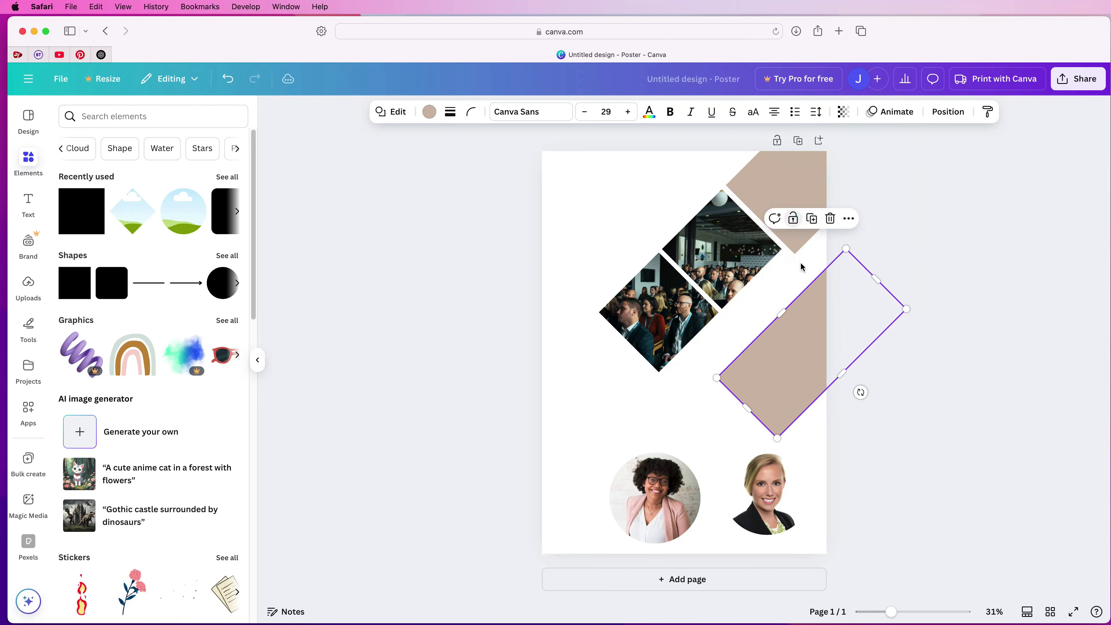
drag(785, 411, 814, 517)
drag(794, 206, 619, 191)
Step: Place the other band copies along the left edge and at the lower right over the portrait
click(763, 204)
drag(796, 198, 487, 328)
drag(485, 330, 459, 361)
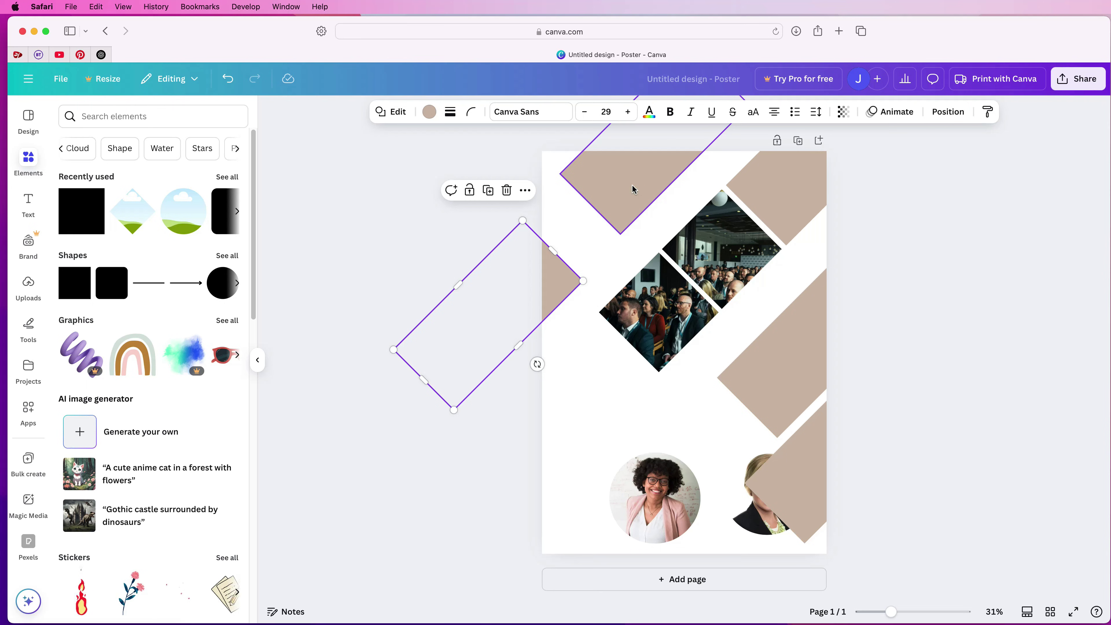
drag(632, 183, 582, 248)
drag(717, 261, 724, 244)
click(619, 231)
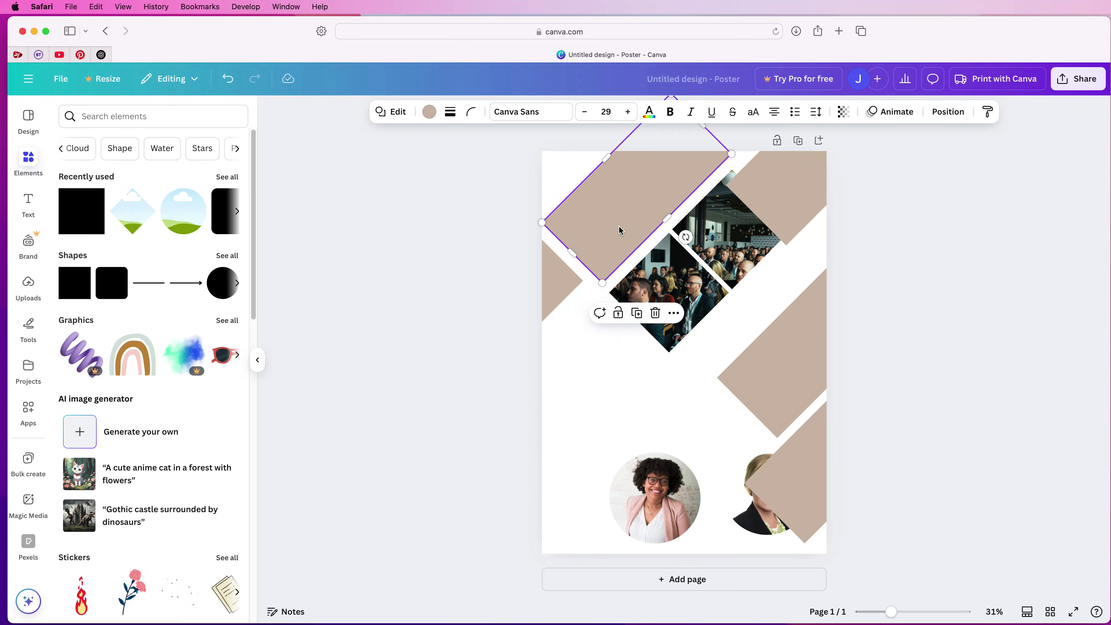
drag(717, 175, 743, 149)
key(super+z)
key(super+z)
key(super+z)
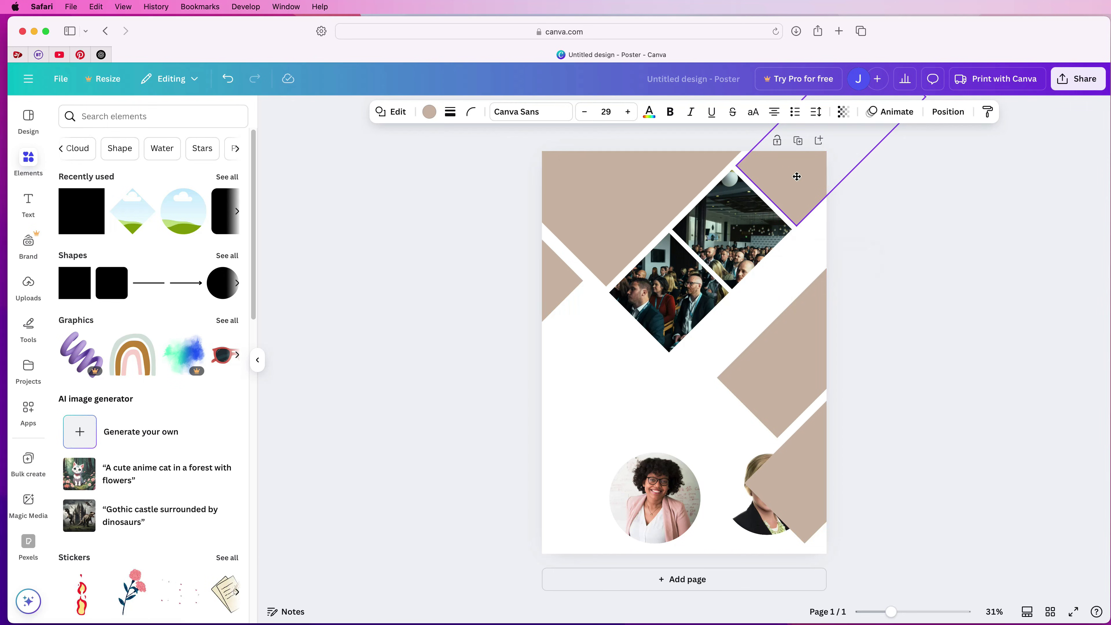
drag(485, 302, 775, 447)
click(652, 389)
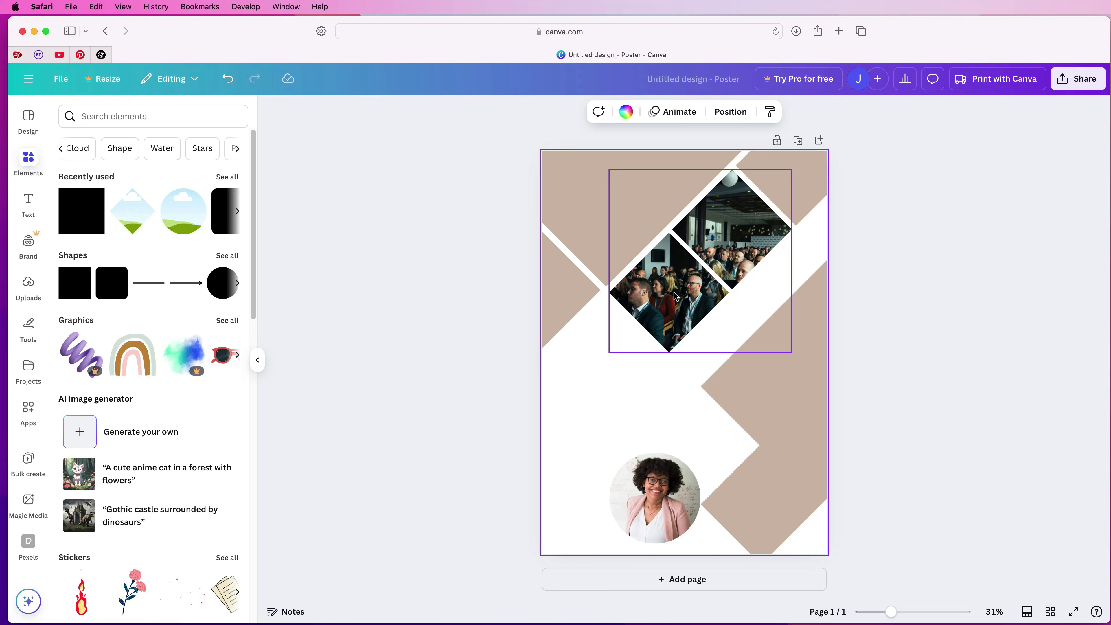
click(608, 188)
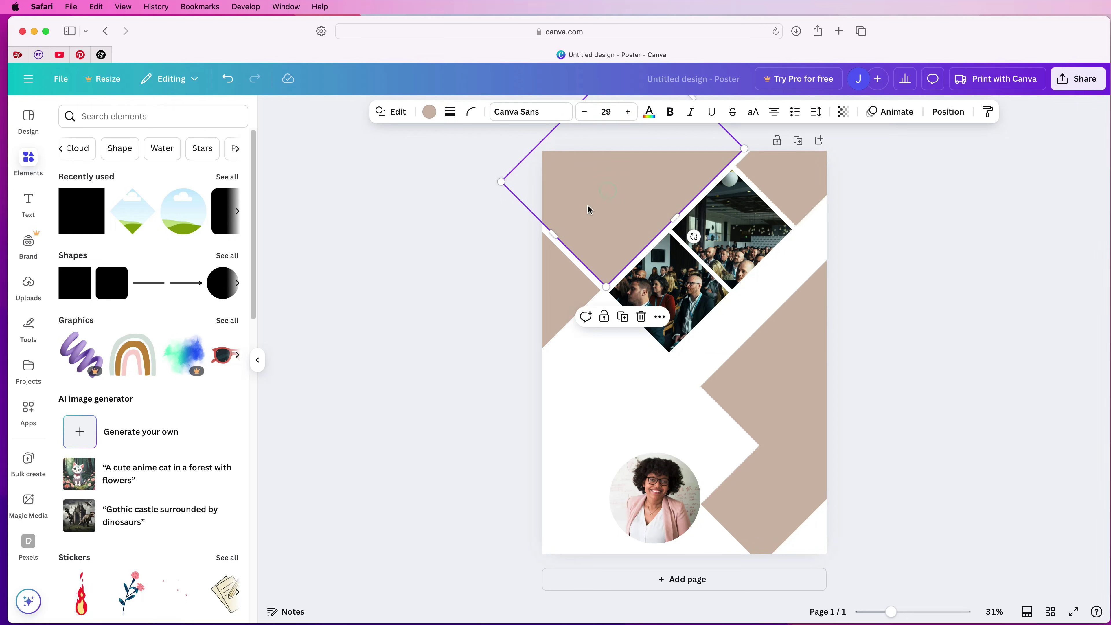
Step: Recolour the top-left and lower-right bands dark slate
click(429, 114)
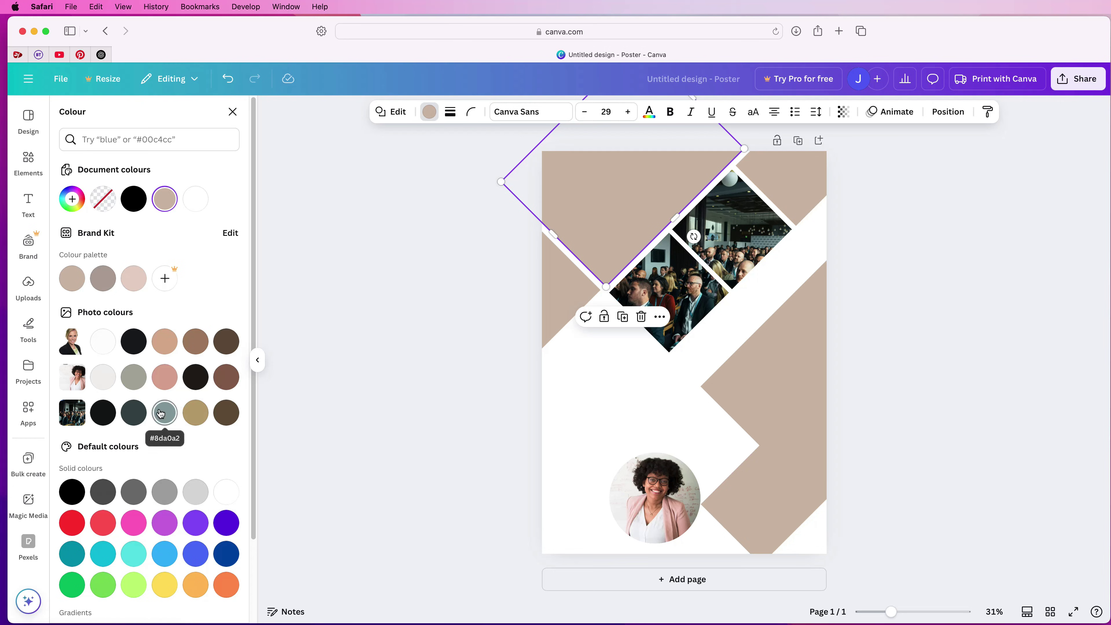
click(137, 414)
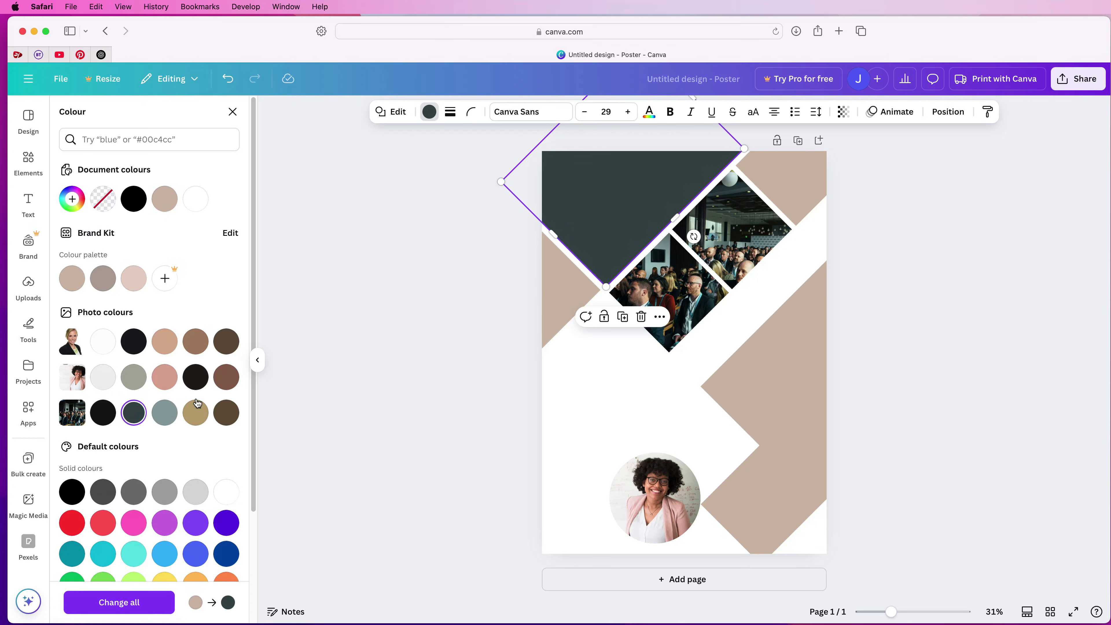
click(768, 497)
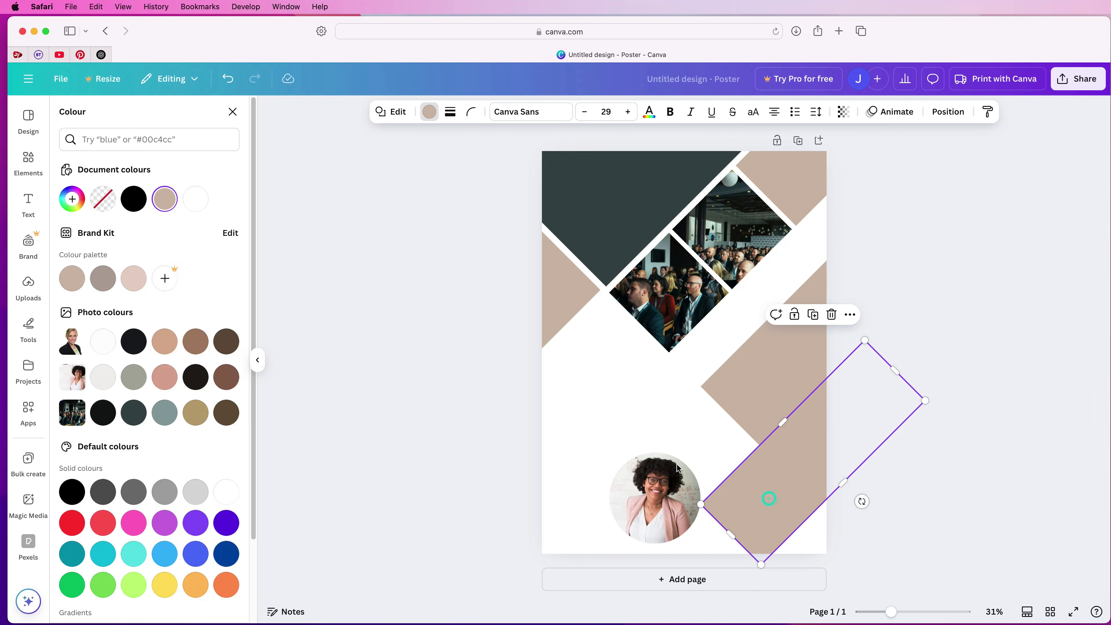
click(134, 412)
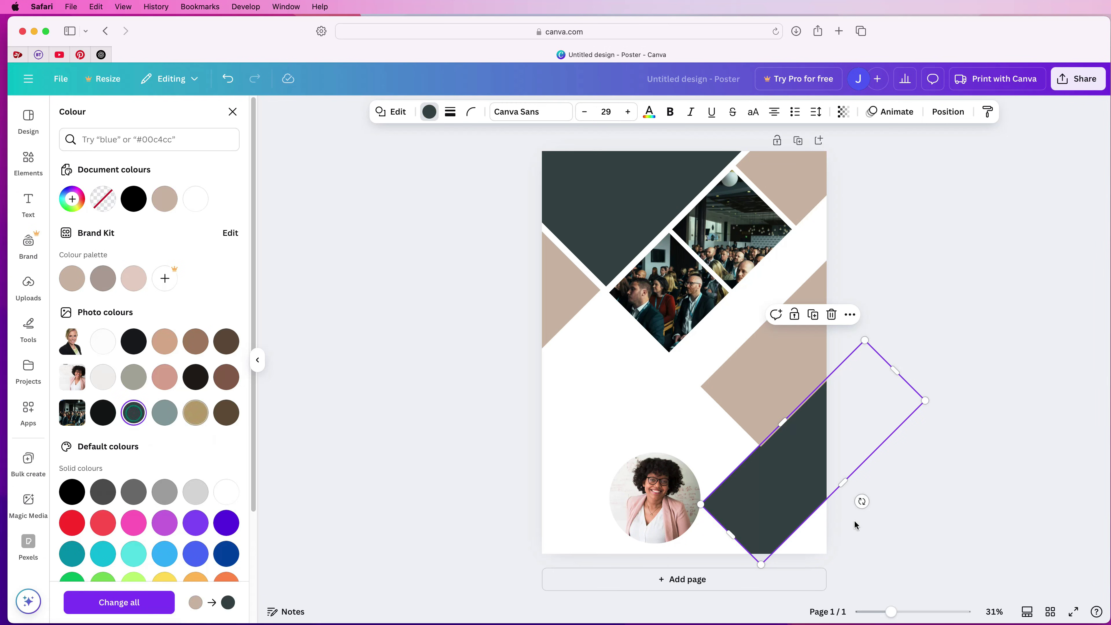
Step: Recolour the middle-right, top-right and left-edge bands the warmer tan #d7b093
click(750, 378)
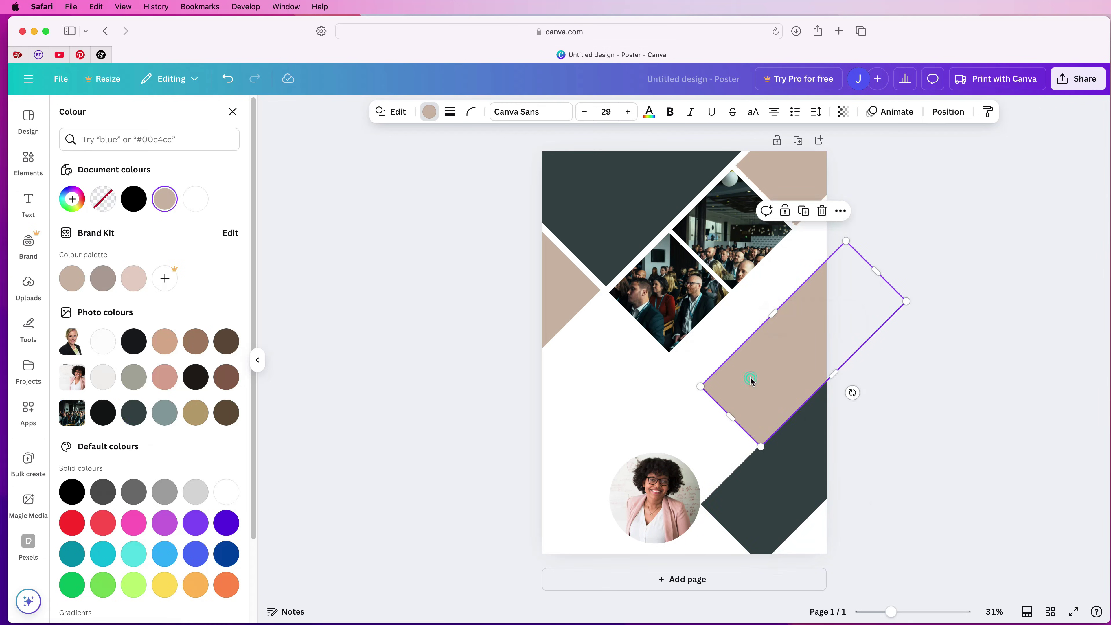
click(167, 346)
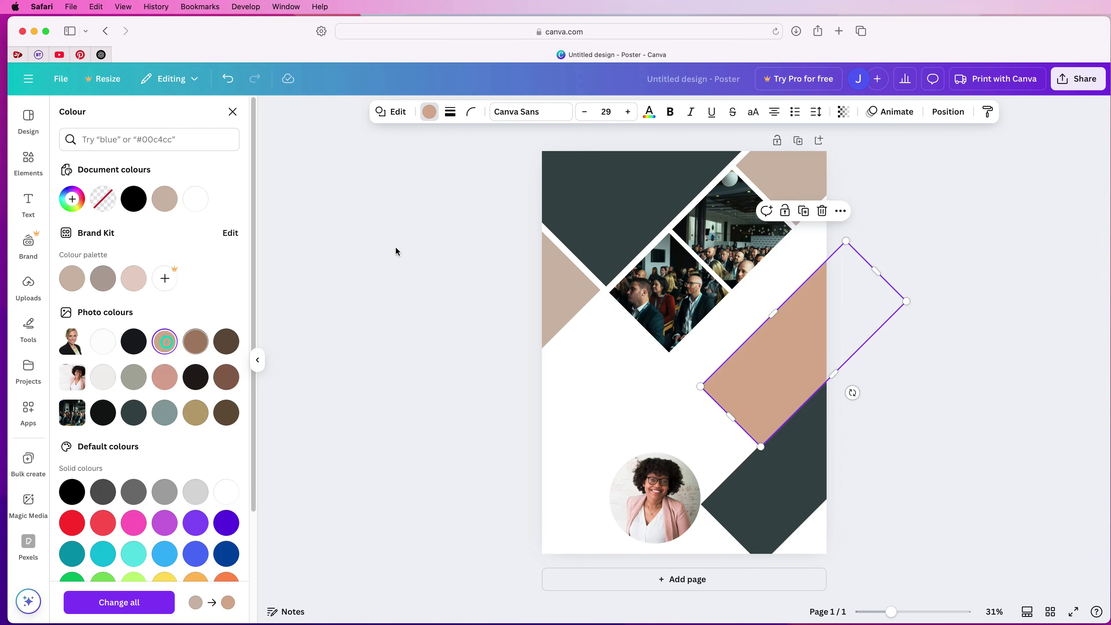
click(776, 175)
click(164, 341)
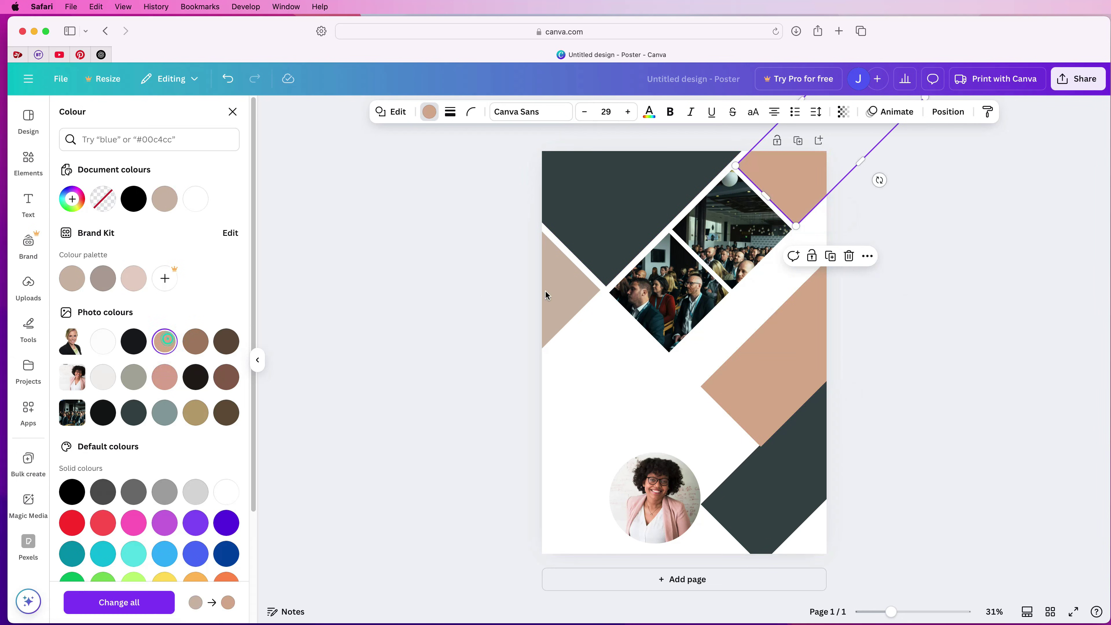
click(547, 292)
click(165, 342)
Step: Bring the curly-haired woman's portrait to the front and reposition both portraits on the right side
drag(654, 503, 756, 472)
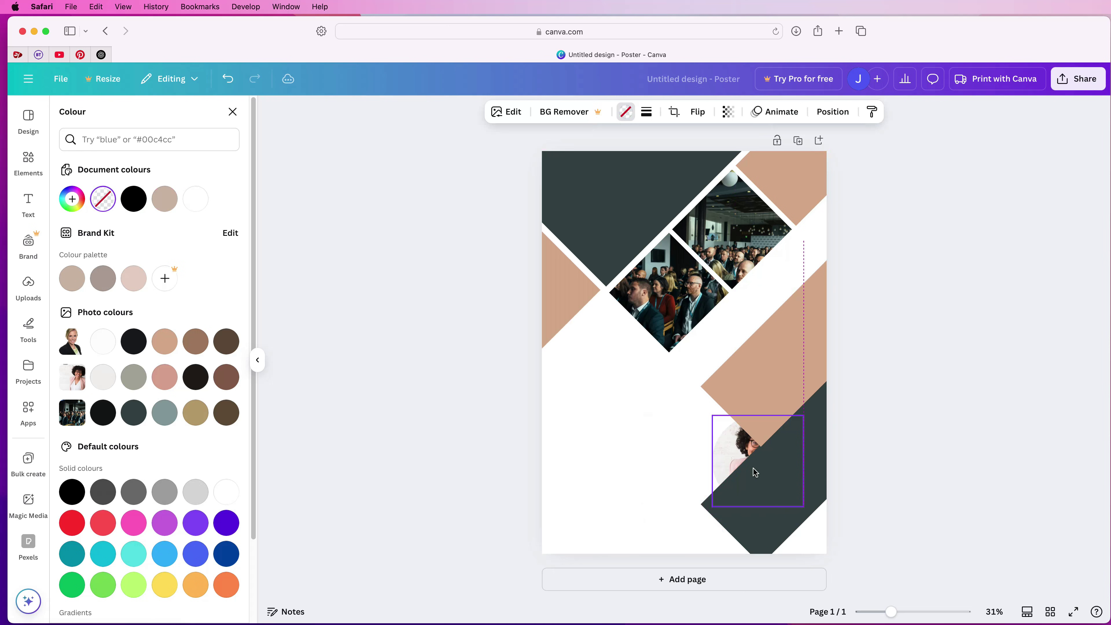
click(28, 287)
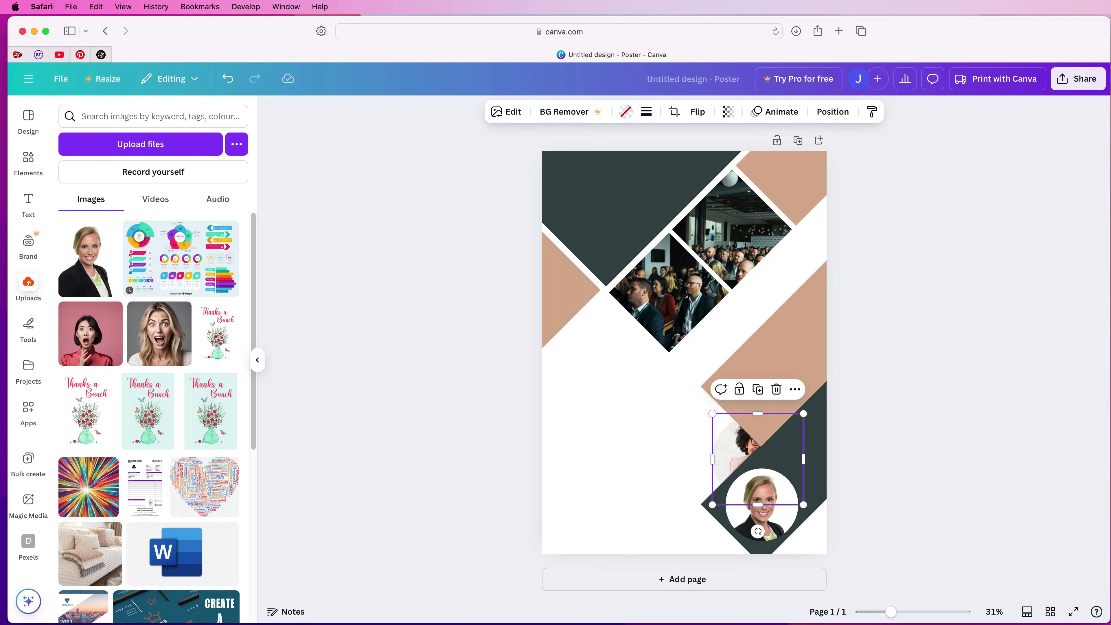
click(832, 111)
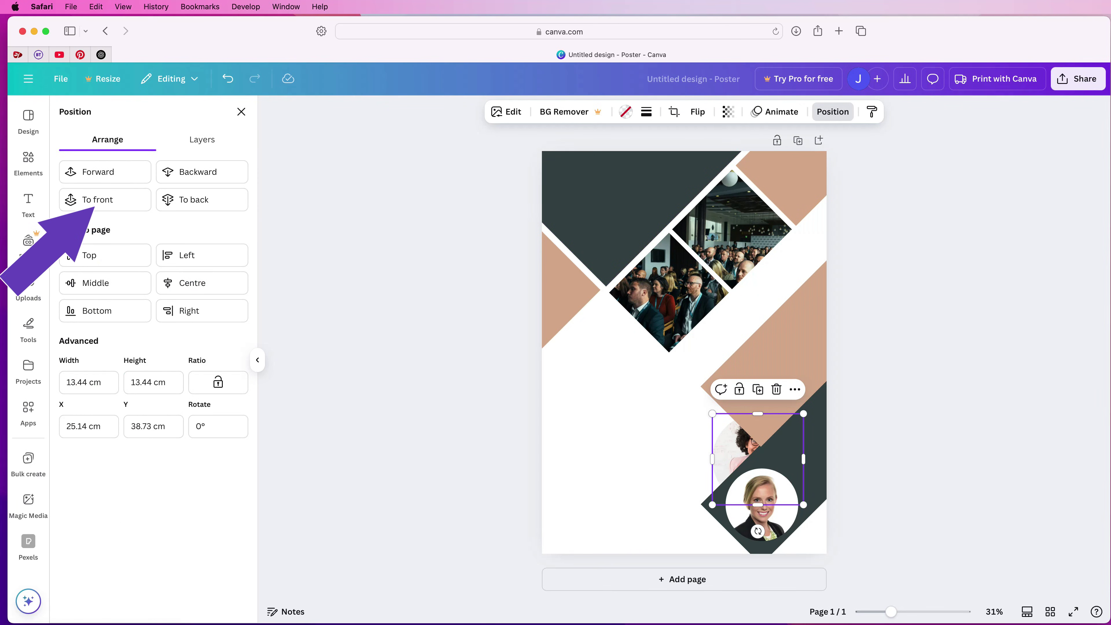
click(105, 200)
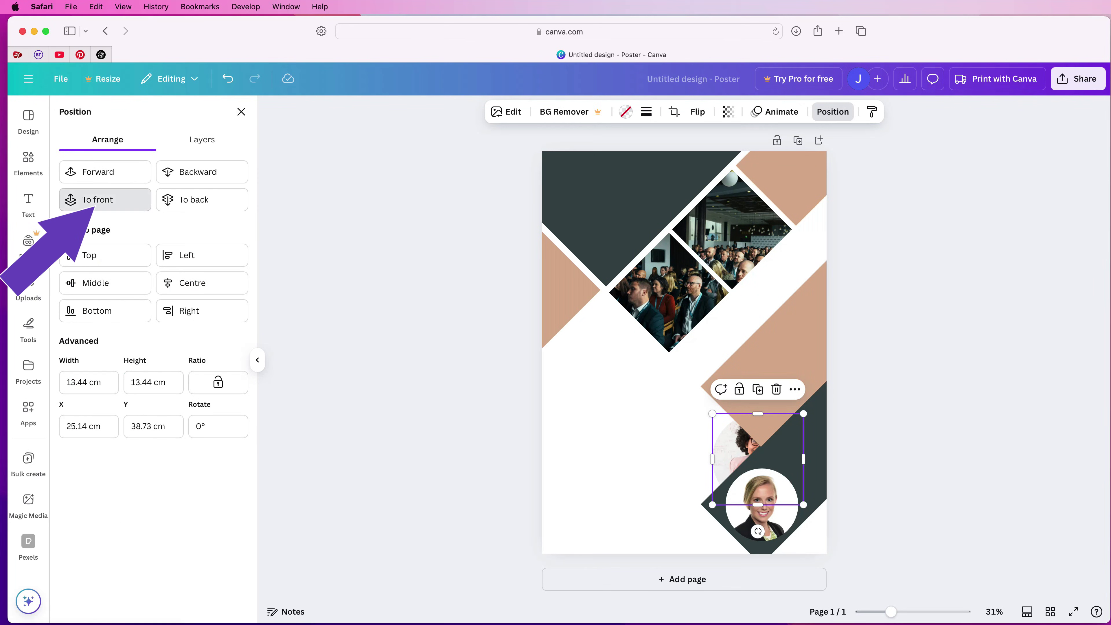
drag(757, 459, 761, 357)
click(761, 503)
drag(761, 503, 762, 466)
click(761, 356)
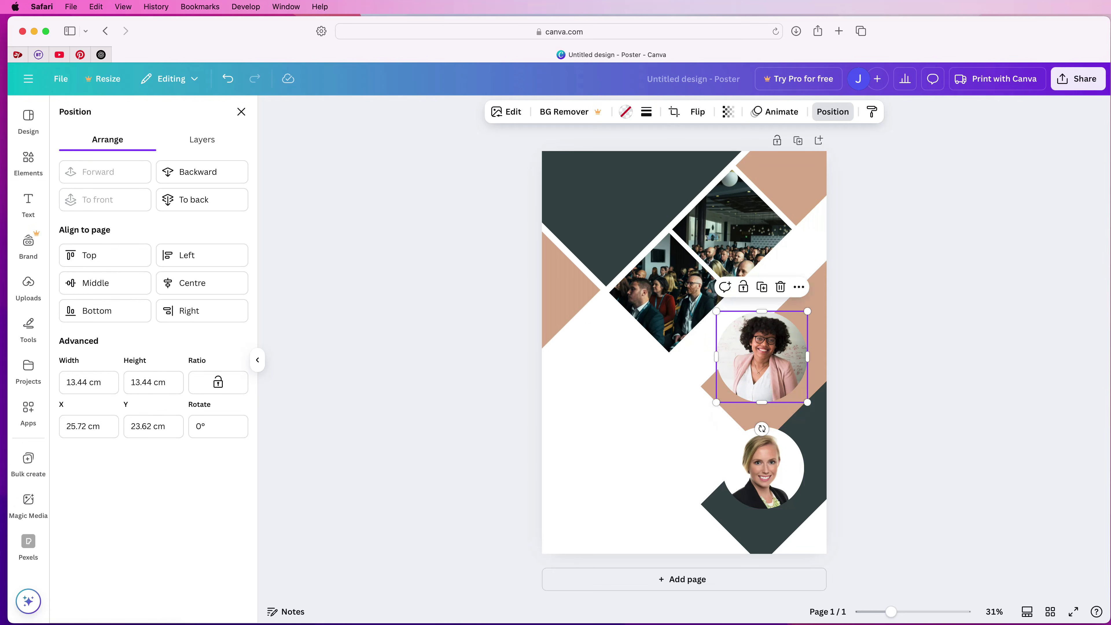
drag(808, 311, 798, 319)
drag(758, 363, 764, 355)
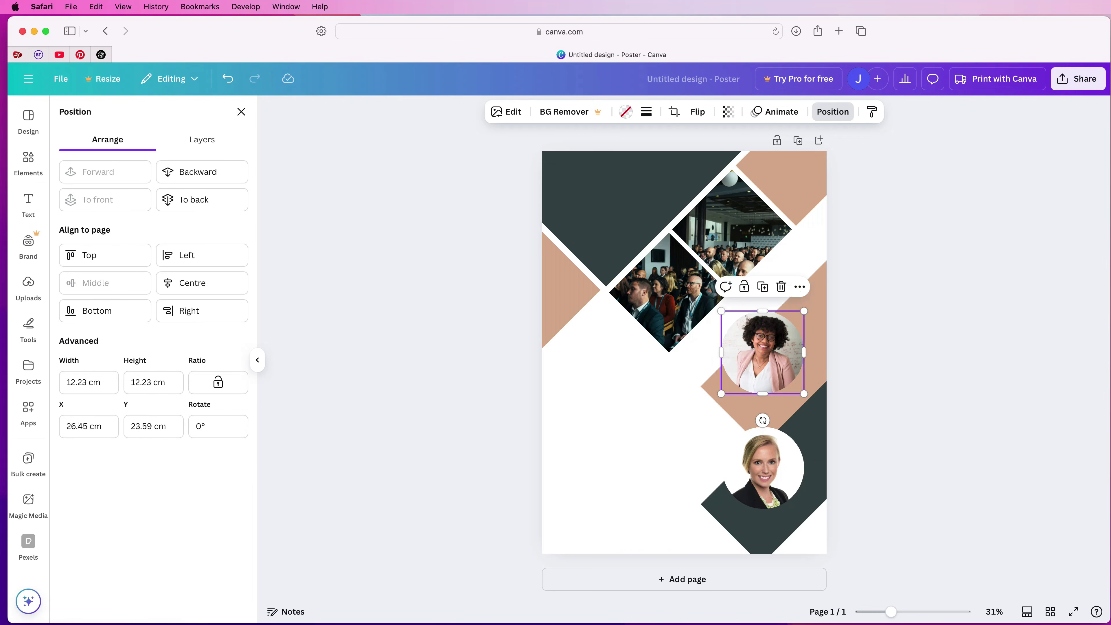
Step: With proportions locked, set the blonde portrait's width to 12.23 cm
click(87, 382)
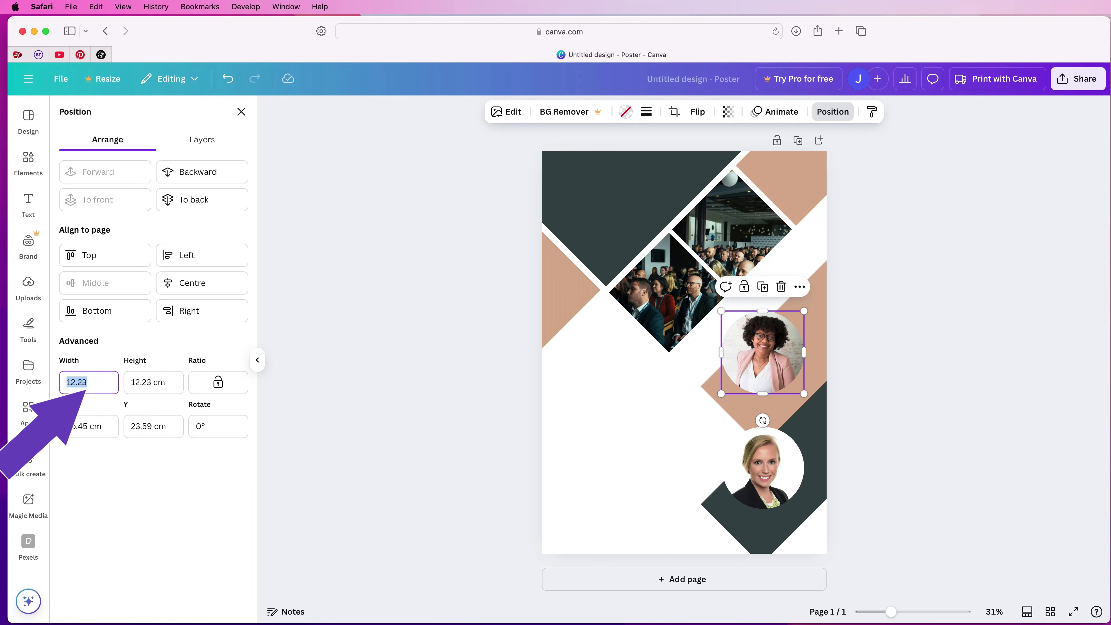
click(763, 467)
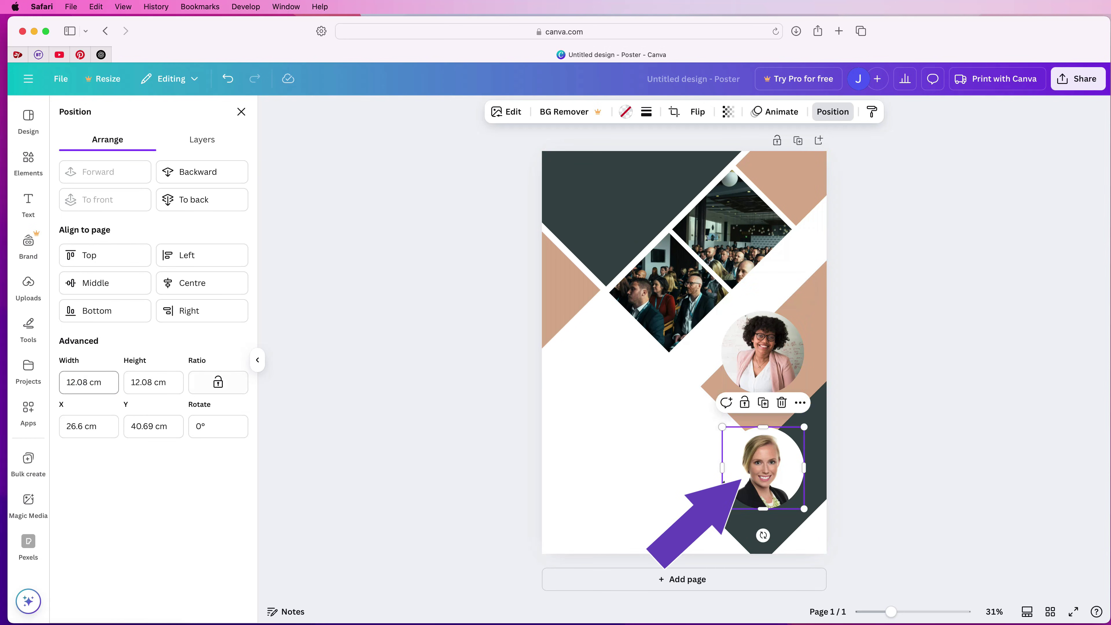
double_click(83, 382)
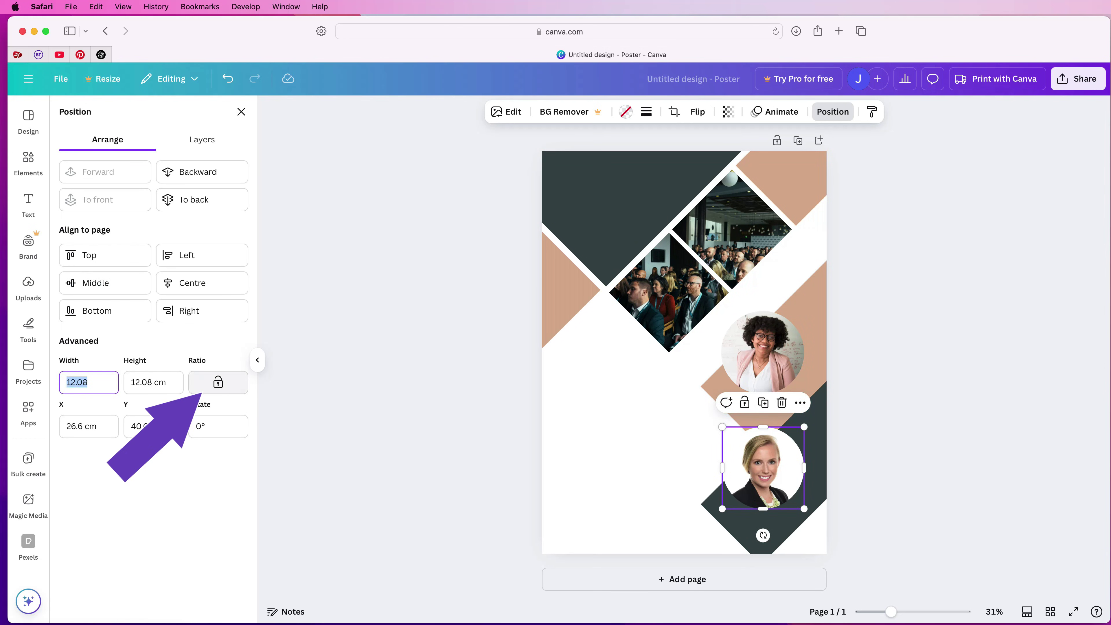
click(218, 382)
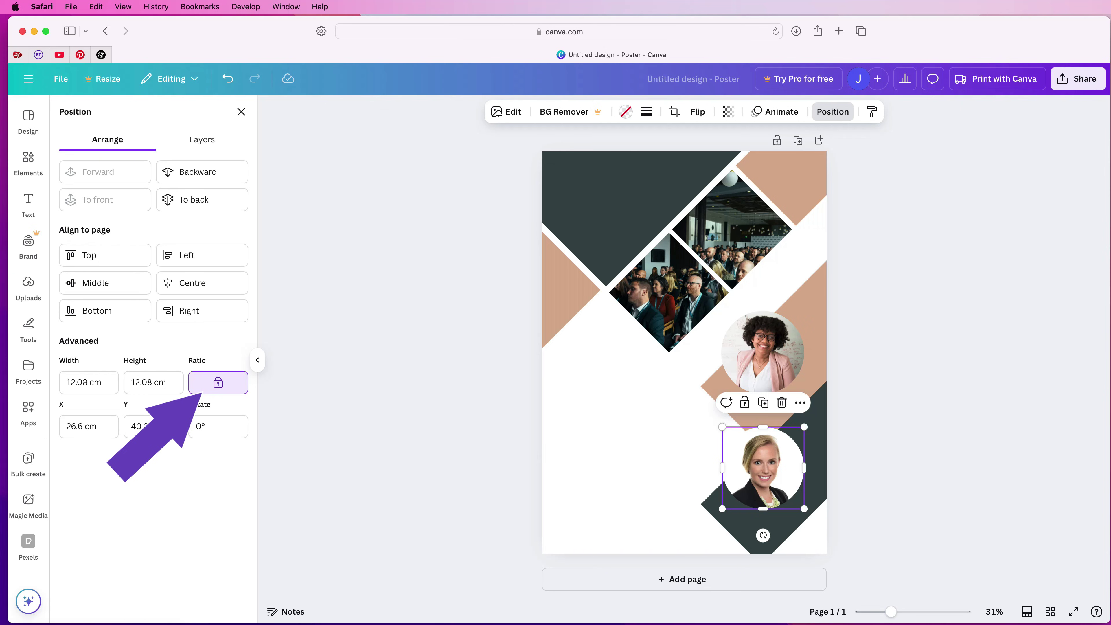
click(79, 388)
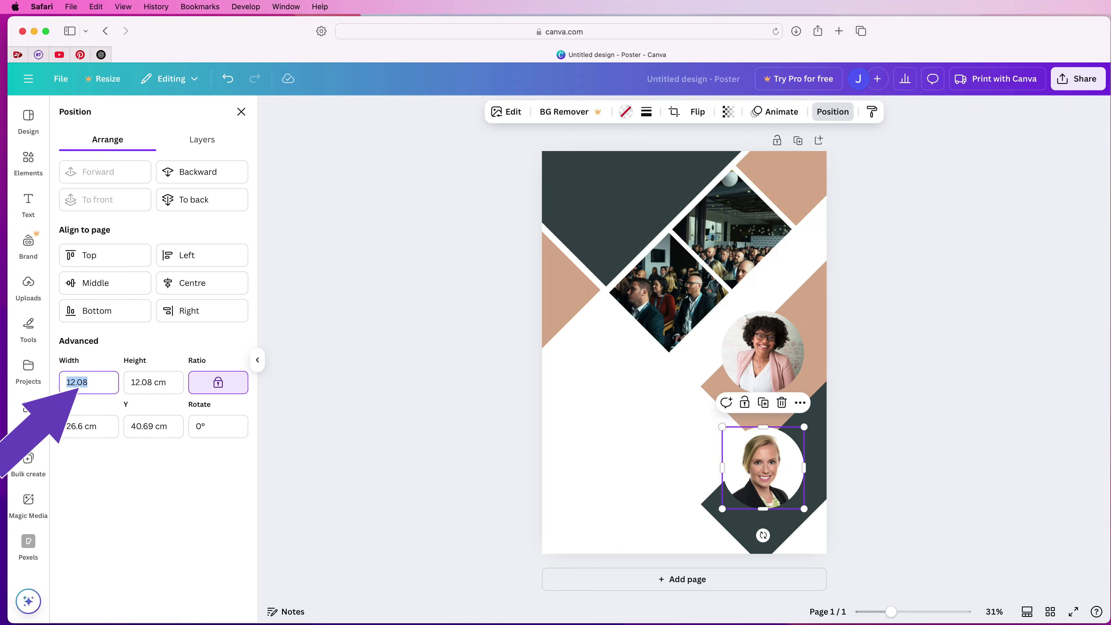
text(12.23)
key(Return)
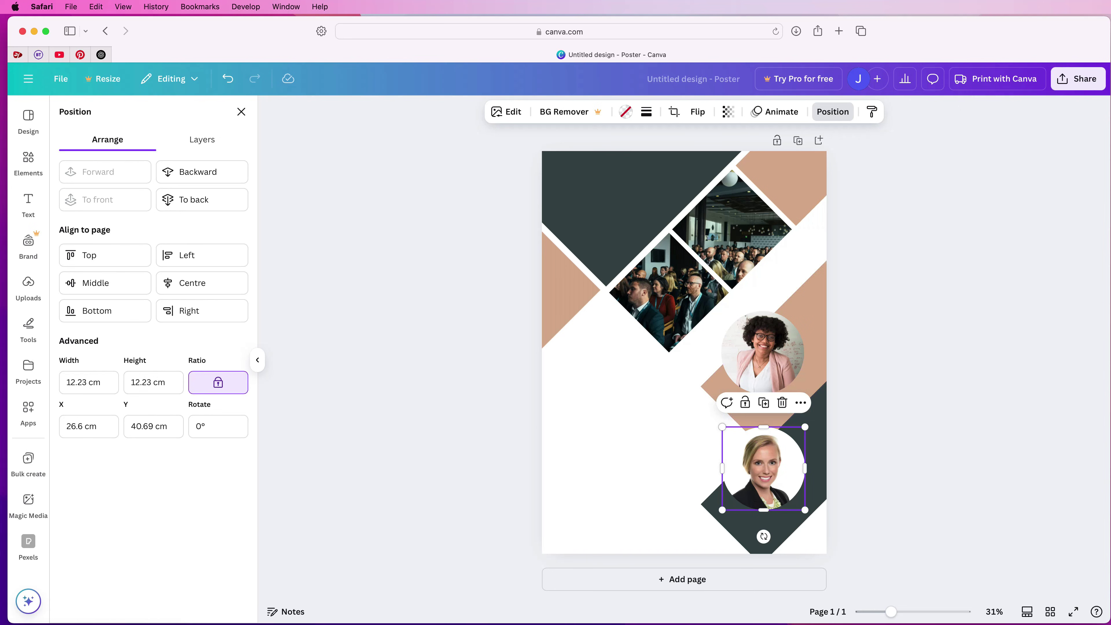
Step: Give the upper portrait a solid dark slate-green border at weight 9
click(762, 352)
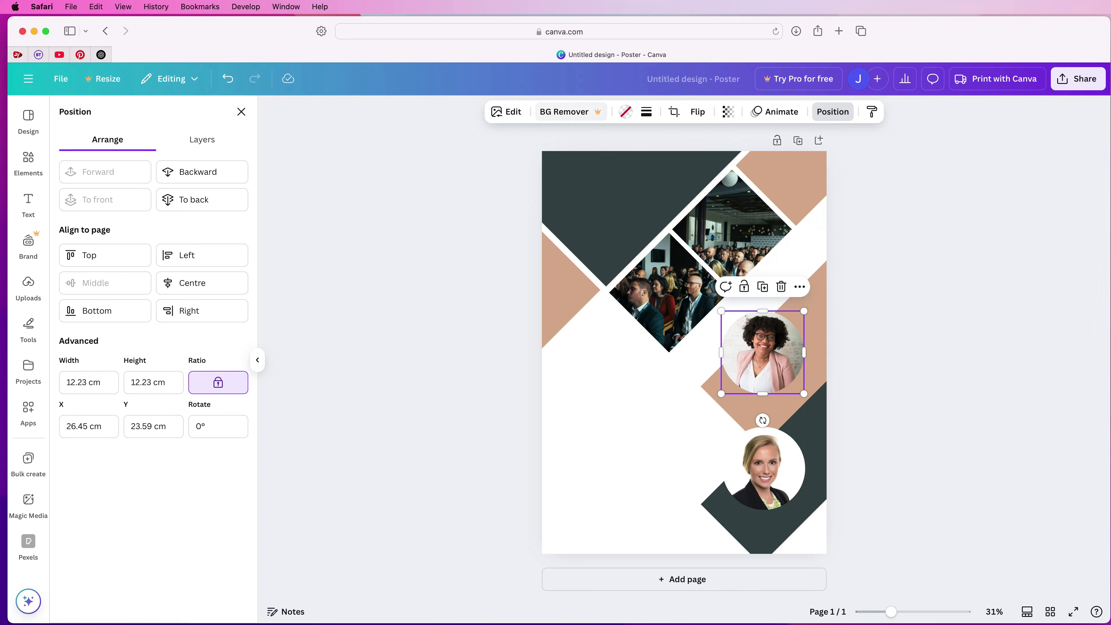
click(646, 111)
click(614, 146)
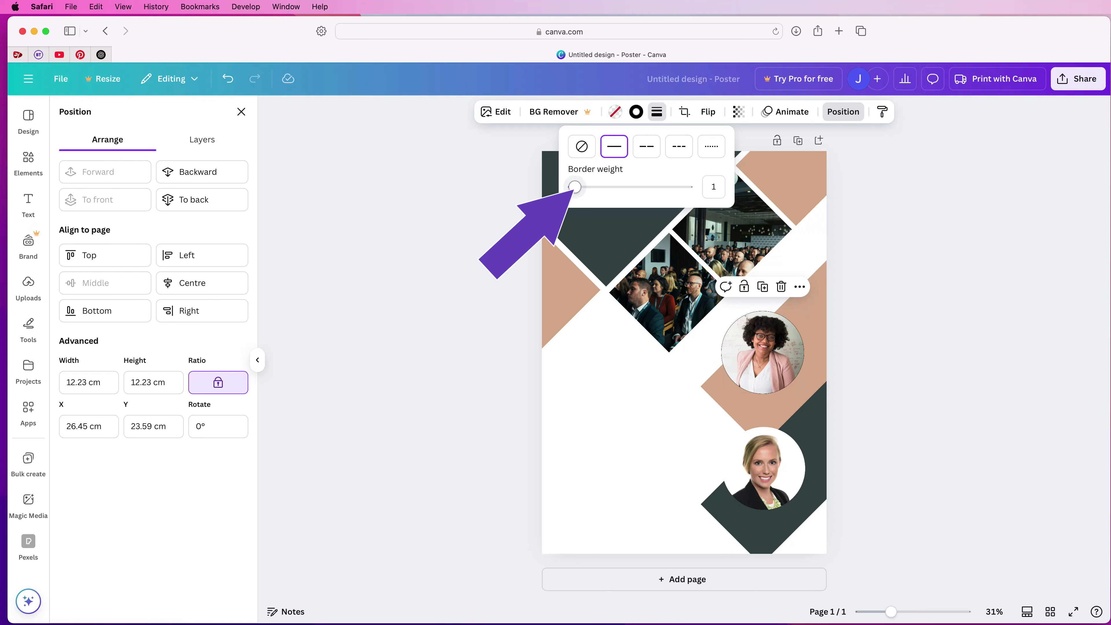
drag(579, 187, 583, 187)
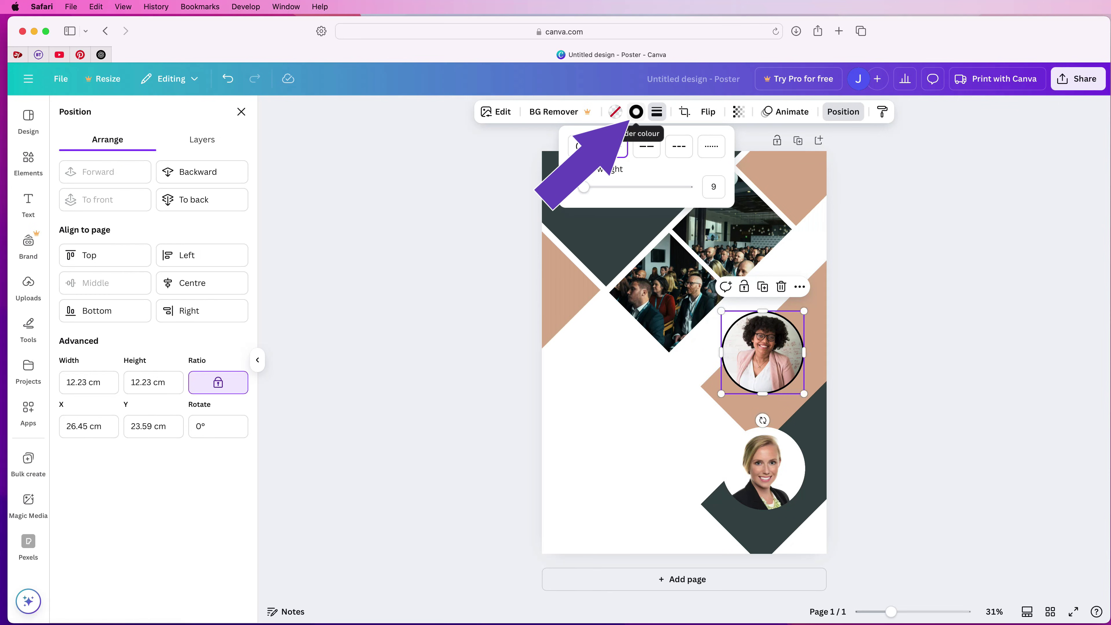
click(636, 111)
click(635, 112)
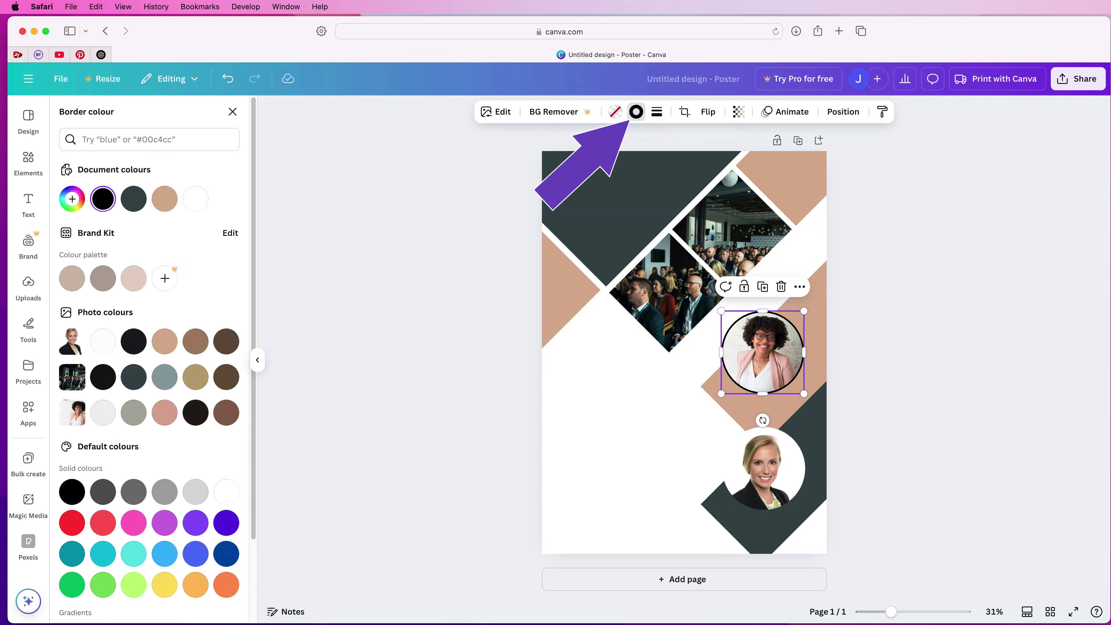
click(133, 376)
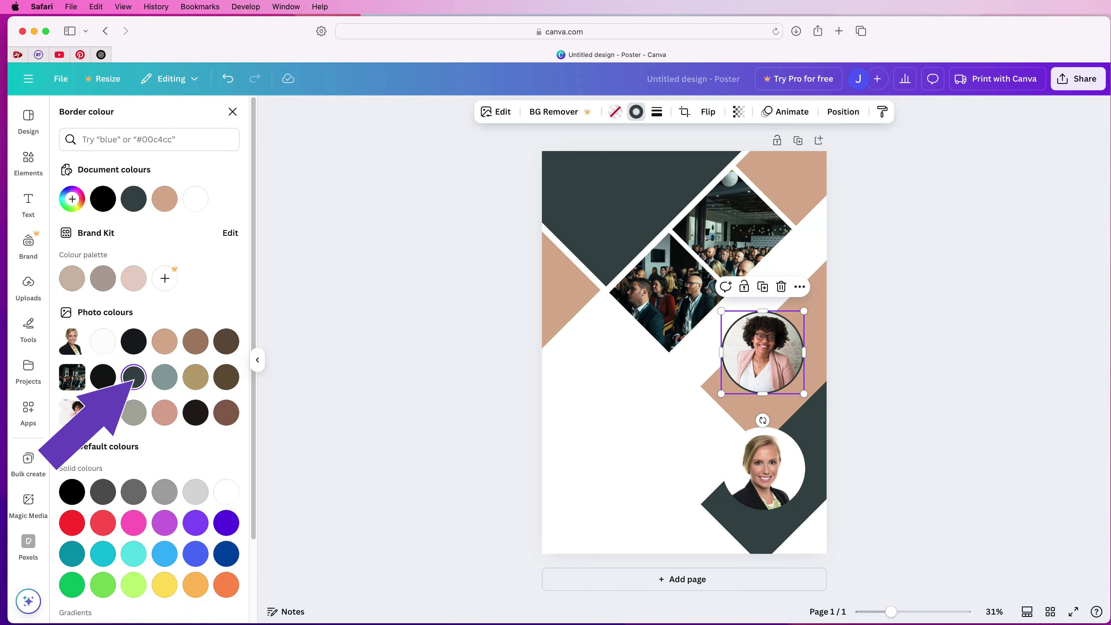
Step: Give the lower portrait a solid dark slate border at weight 8
click(763, 466)
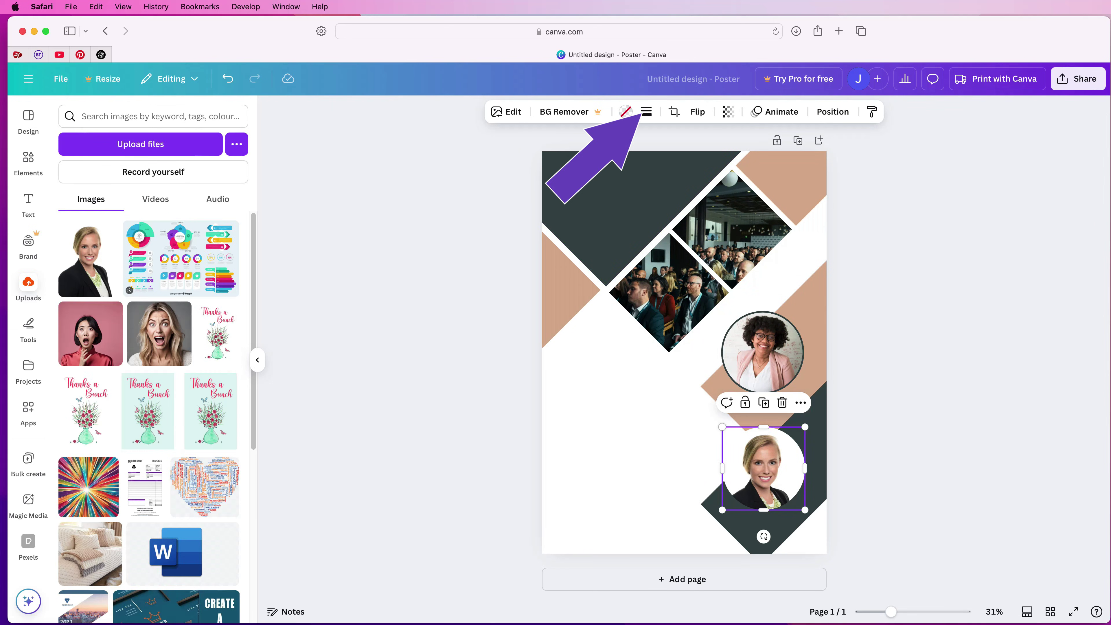
click(645, 112)
click(575, 186)
drag(576, 187, 582, 187)
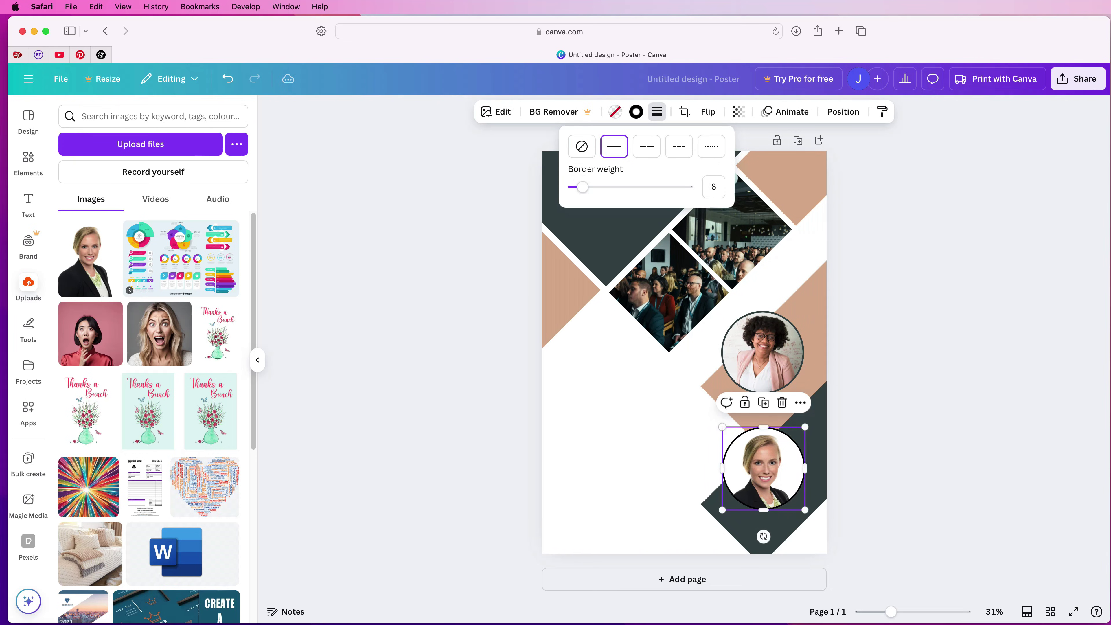
click(636, 112)
click(134, 376)
key(Escape)
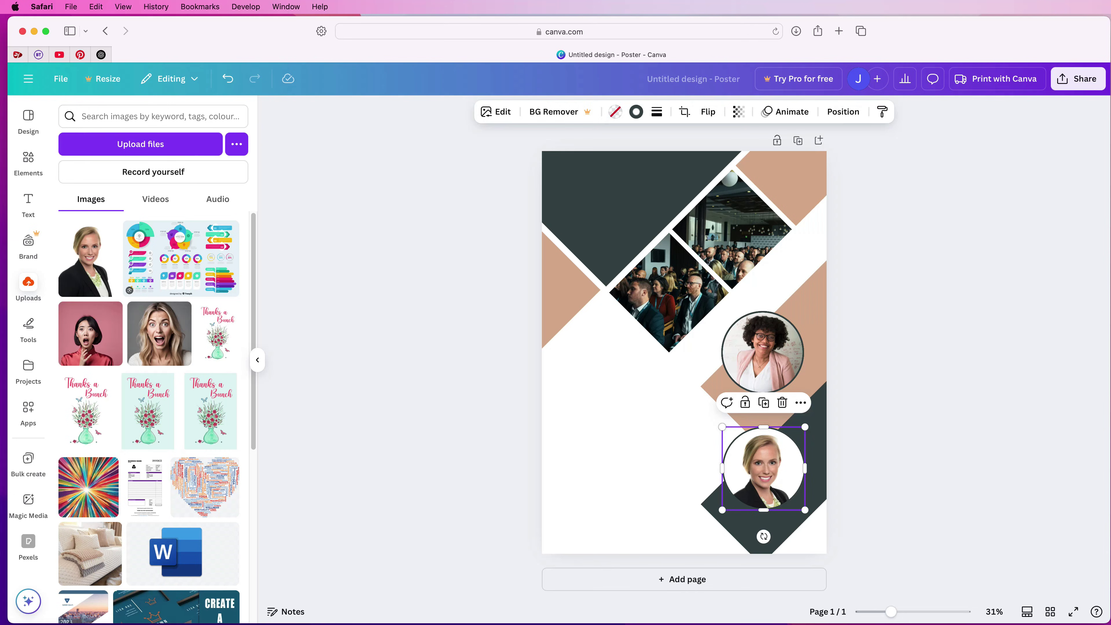
key(Escape)
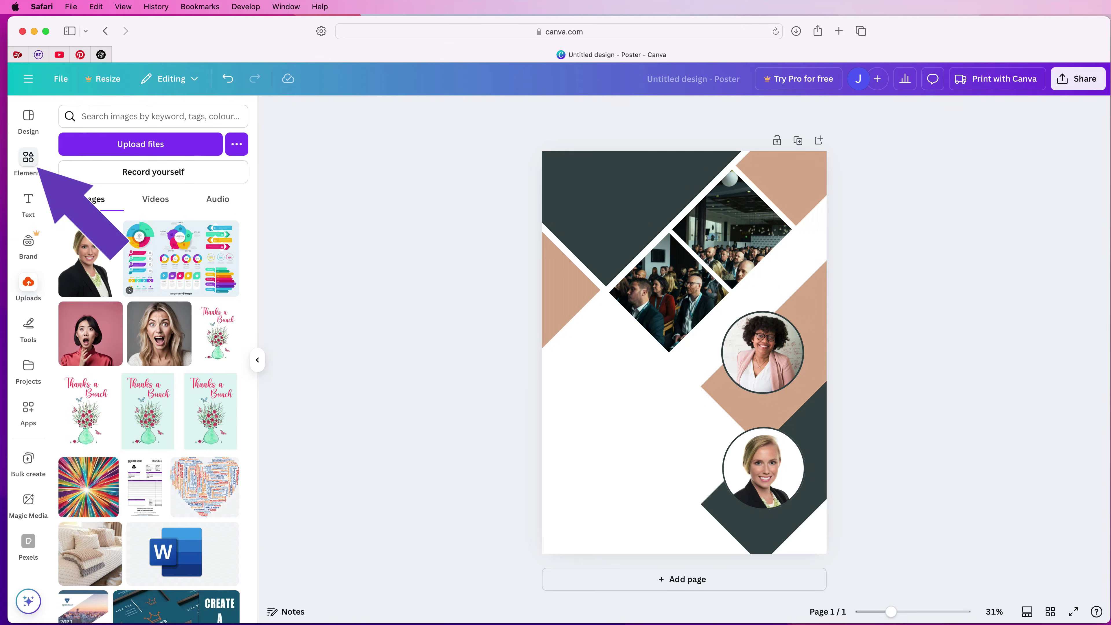
Step: Search Elements for 'dots' and place a dot-grid graphic in the bottom-right corner
click(29, 160)
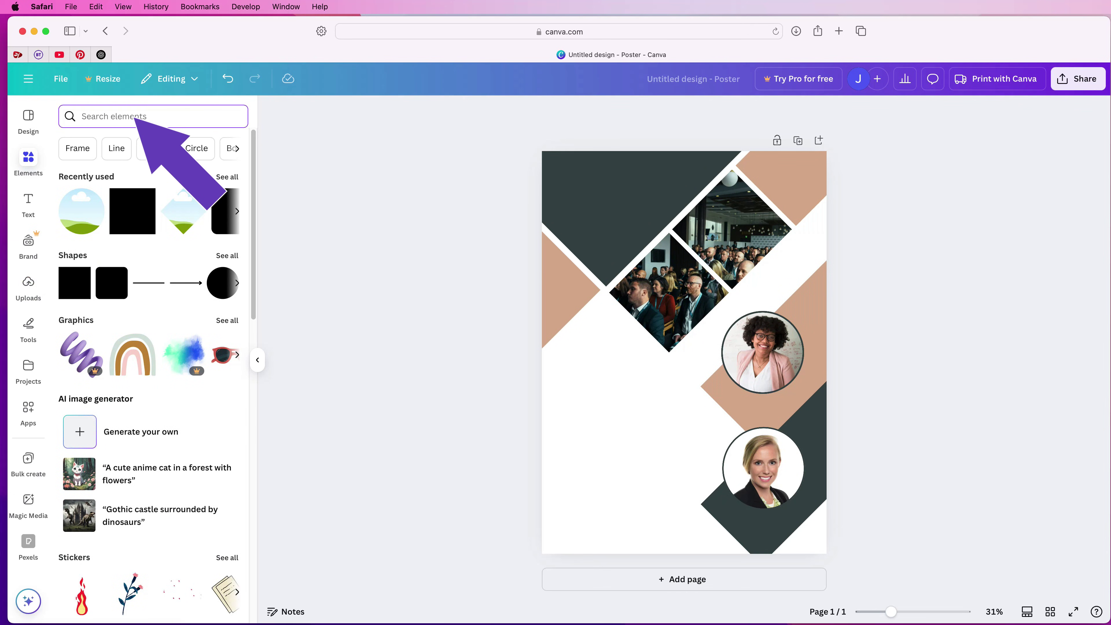
text(dots)
key(Return)
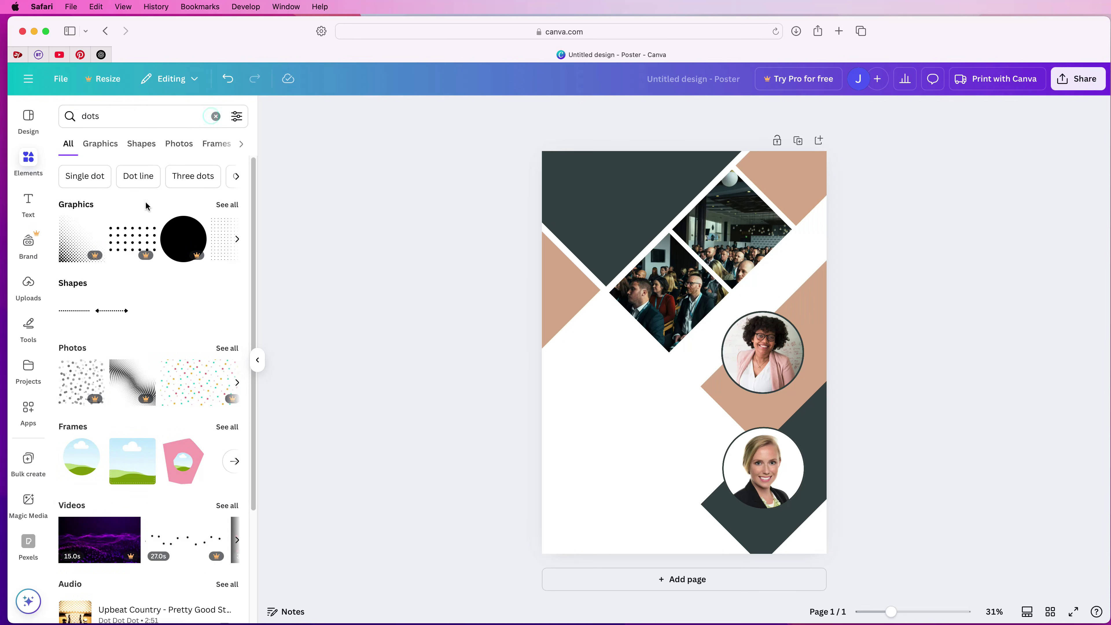
click(224, 206)
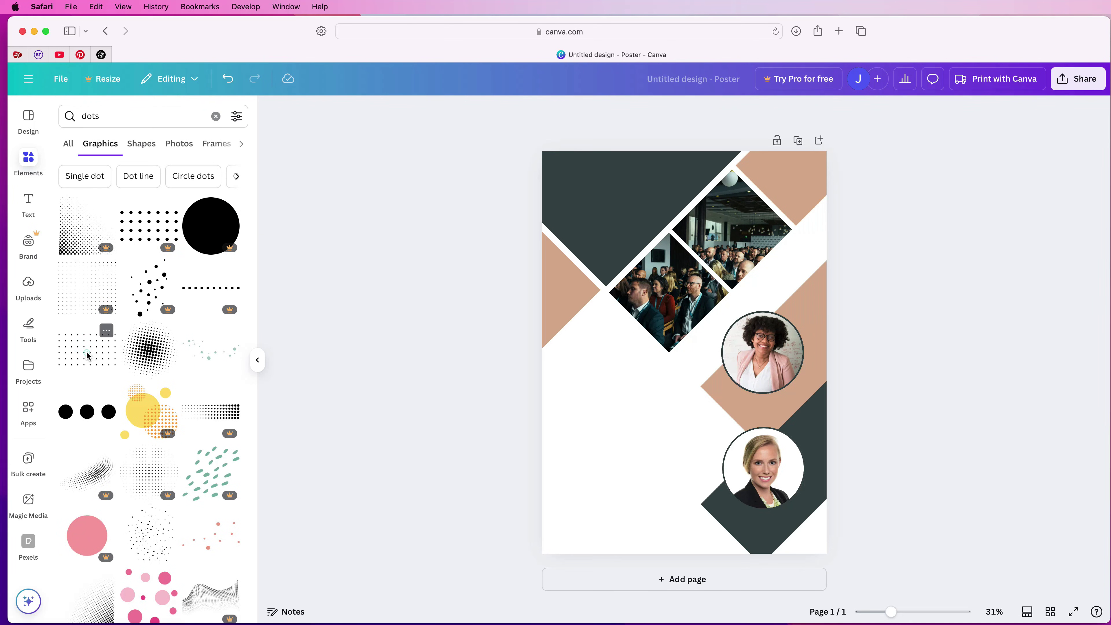
click(87, 355)
drag(676, 362, 541, 233)
Step: Duplicate the dot grid, make the copy white, and shrink it into the top-left dark area
click(812, 479)
click(574, 113)
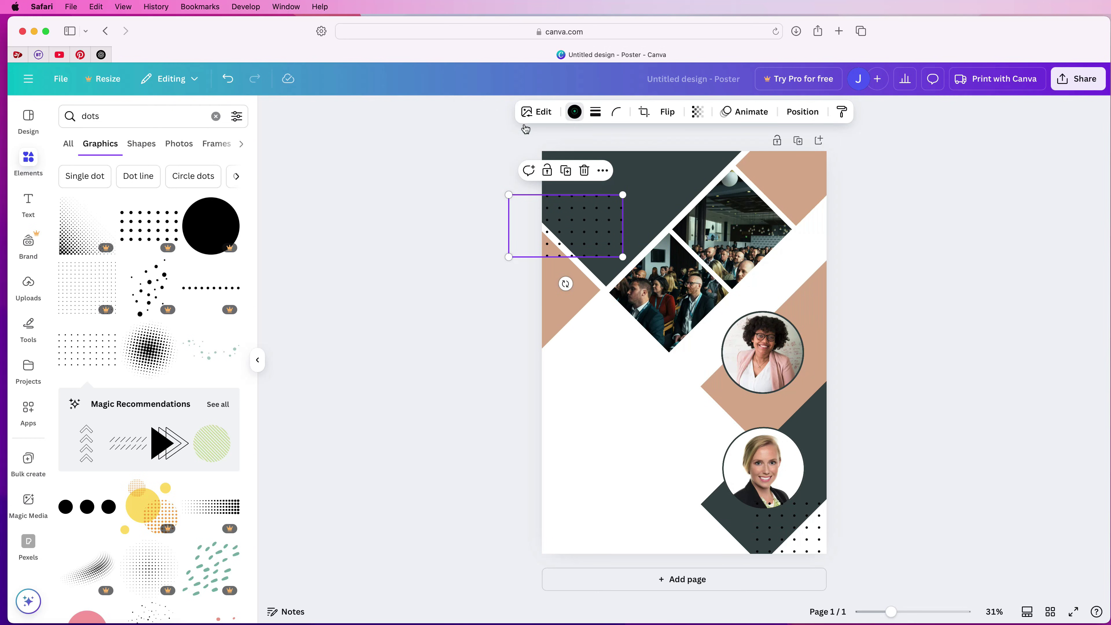
click(195, 199)
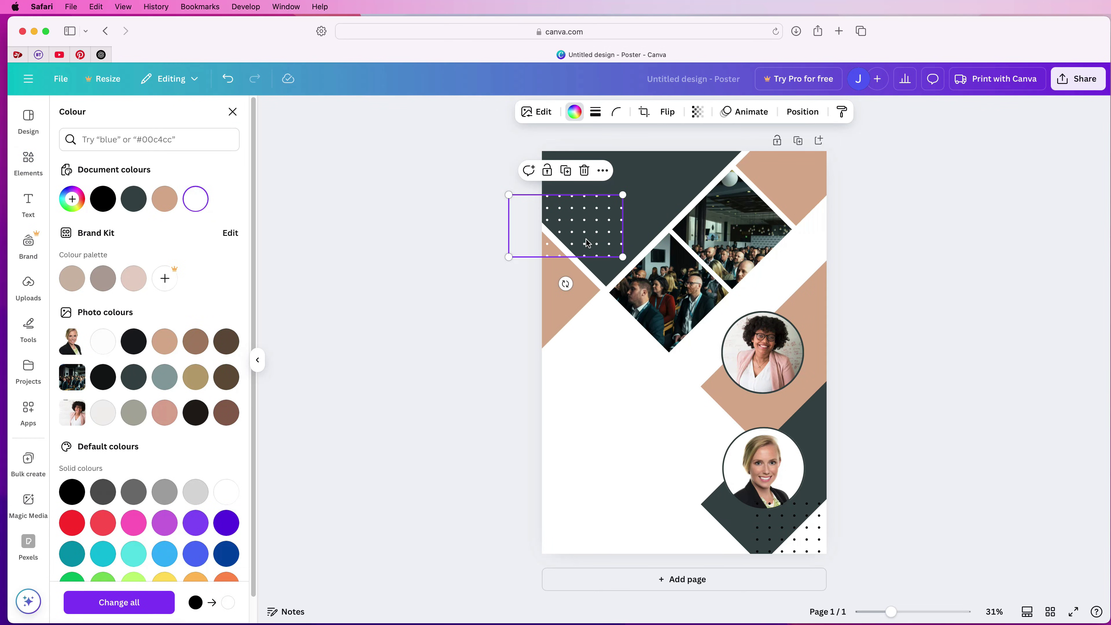
drag(616, 204, 582, 222)
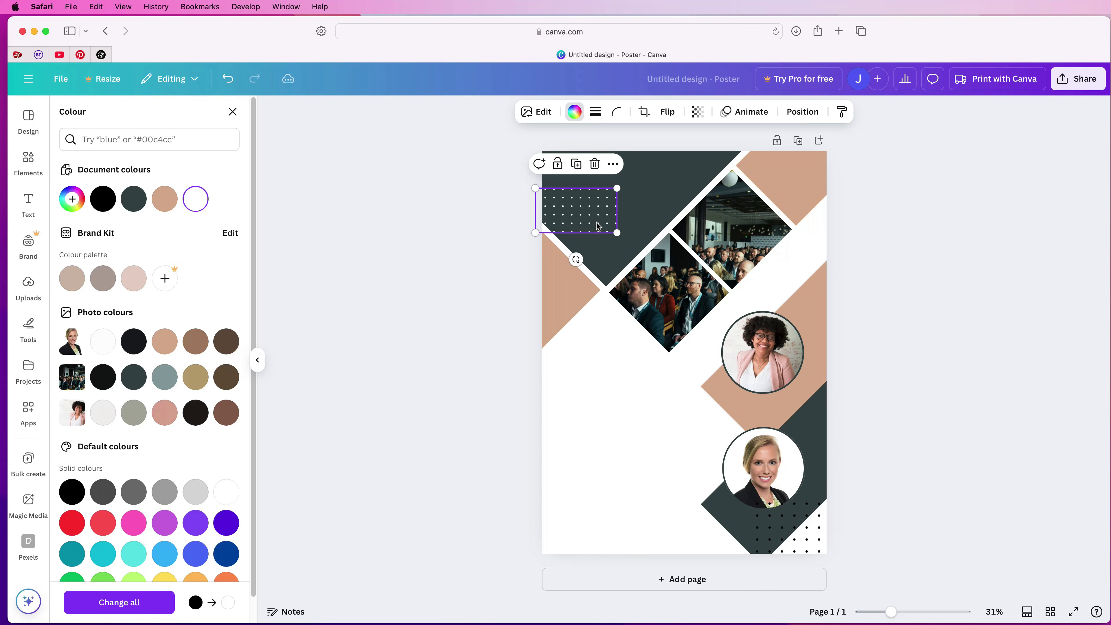
click(643, 215)
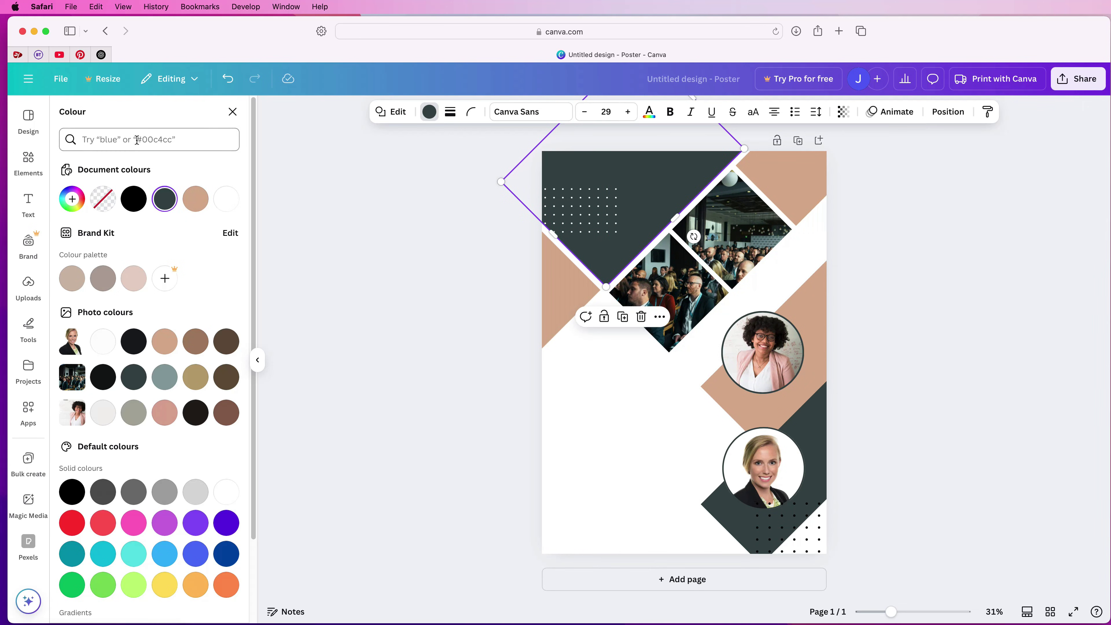
click(28, 162)
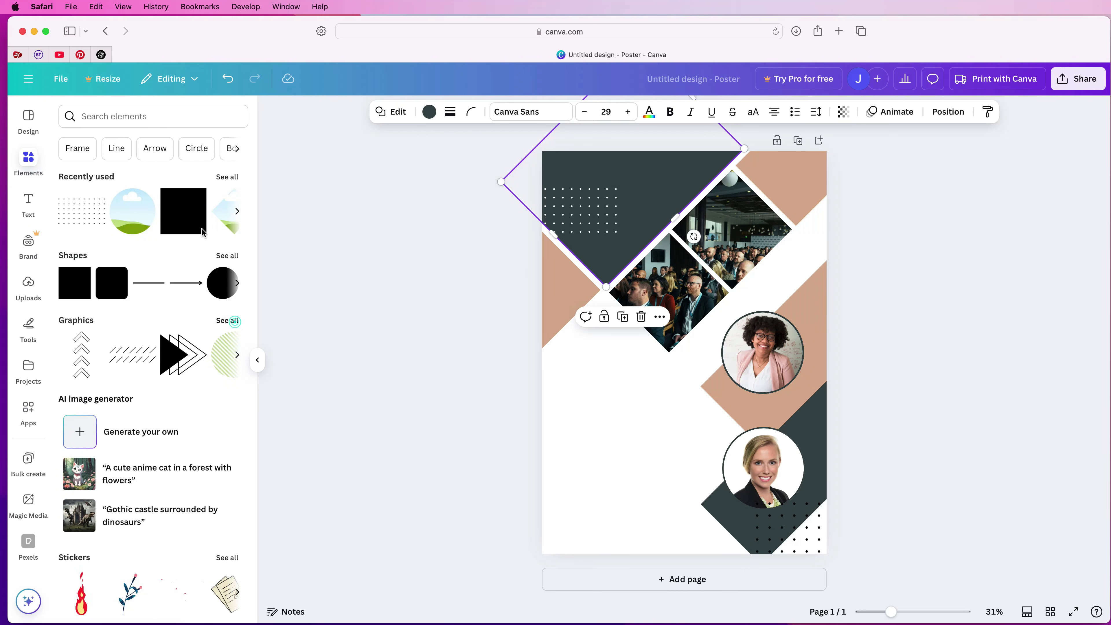
Step: Search Graphics for 'arrows' and add the white outline chevrons to the poster
click(234, 324)
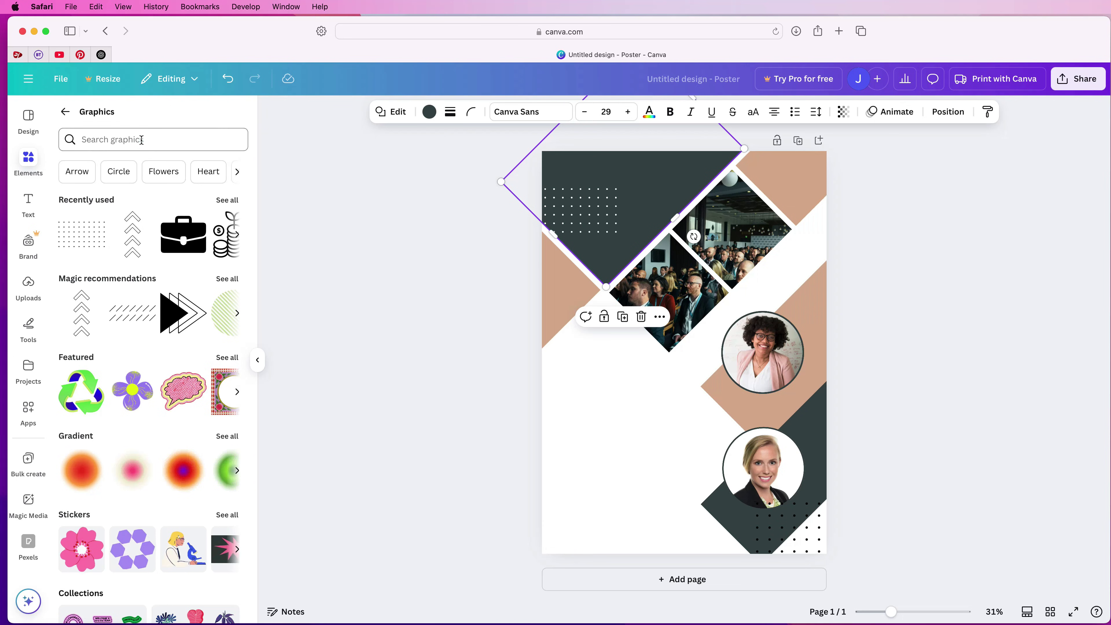
click(142, 143)
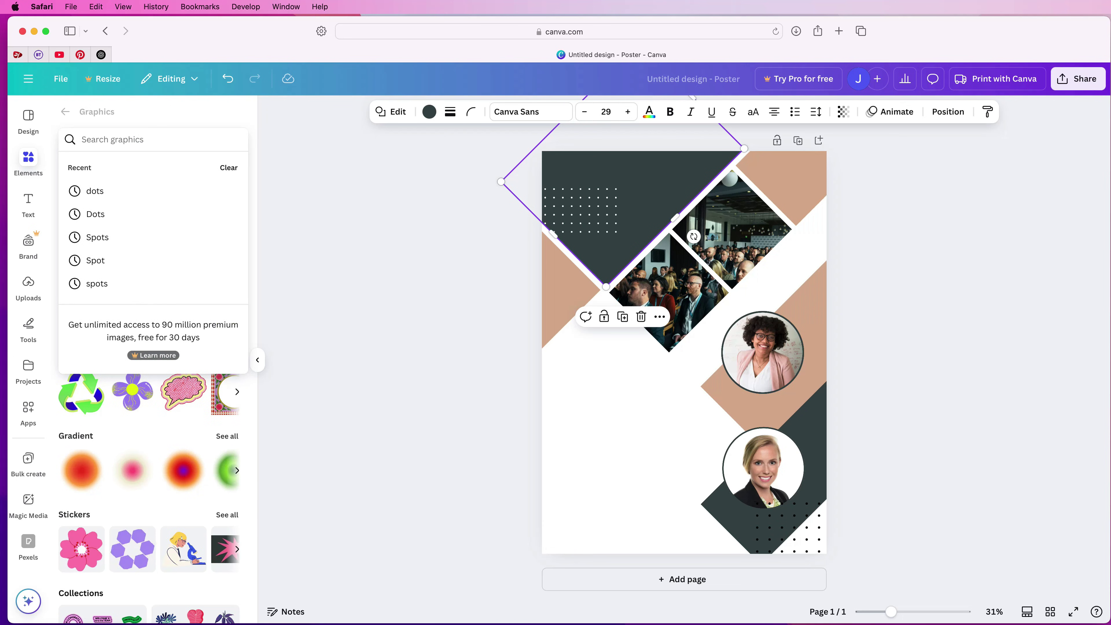
text(arrows)
key(Return)
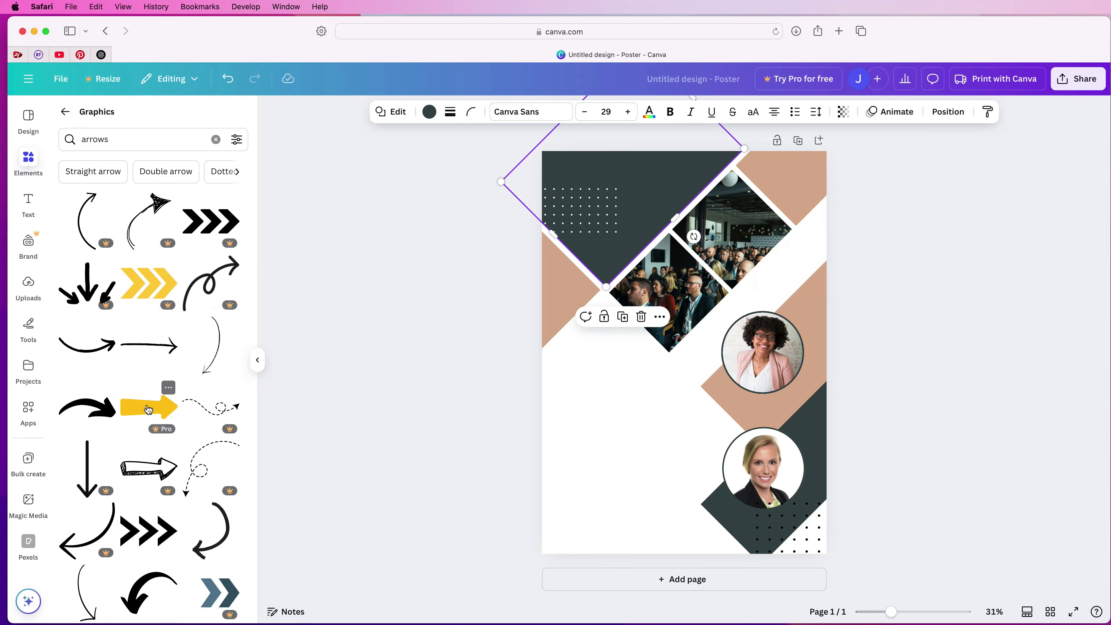
scroll(142, 421, down, 10)
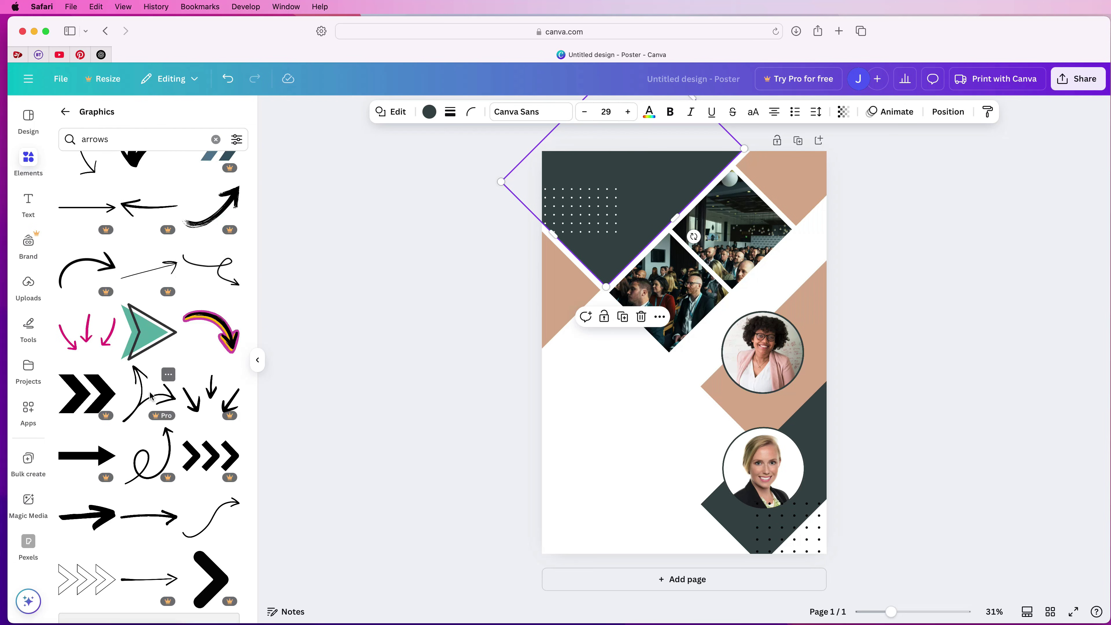
scroll(150, 395, down, 5)
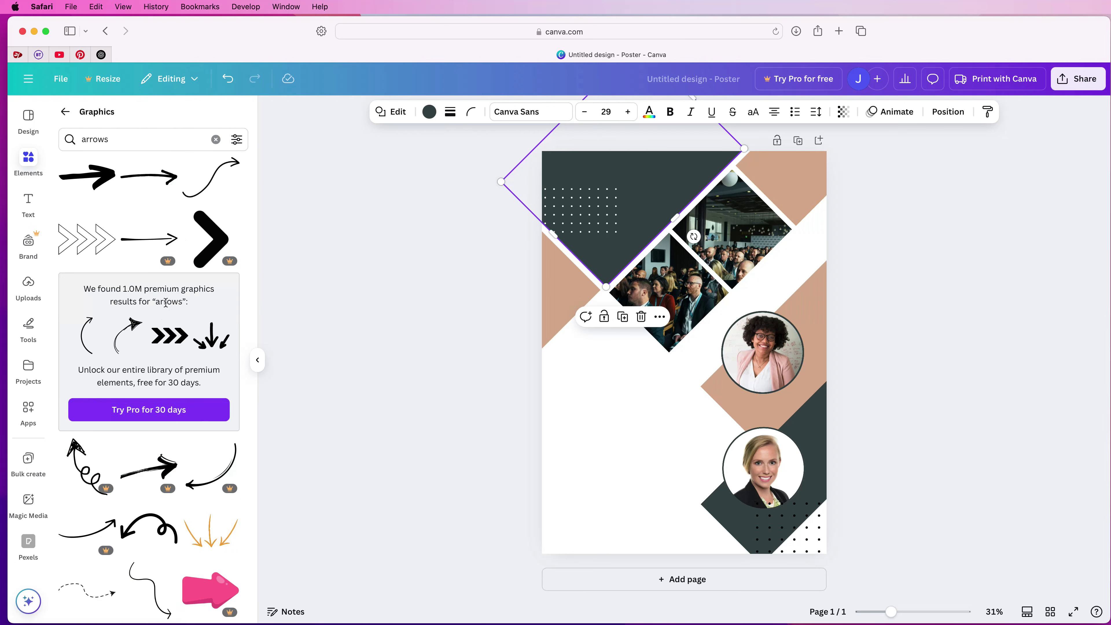
click(73, 244)
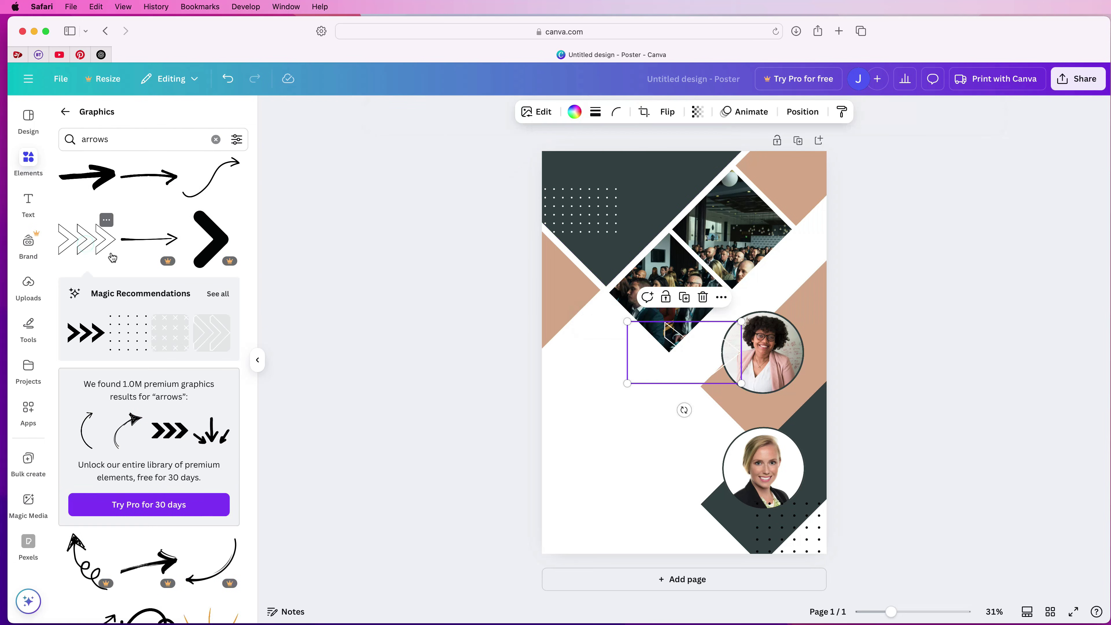
Step: Move the chevrons to the poster's top edge, rotating and shrinking them
drag(693, 360, 658, 196)
drag(733, 192, 640, 259)
drag(604, 233, 806, 255)
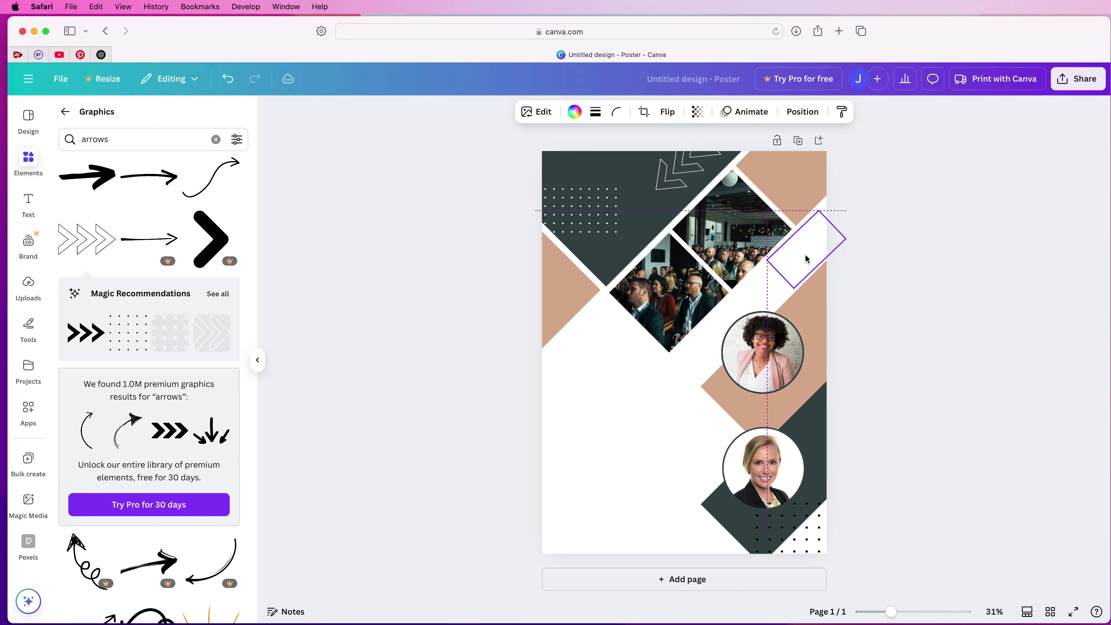
Step: Colour the right-band chevrons dark green, make them smaller and rotate them to about 131°
click(574, 115)
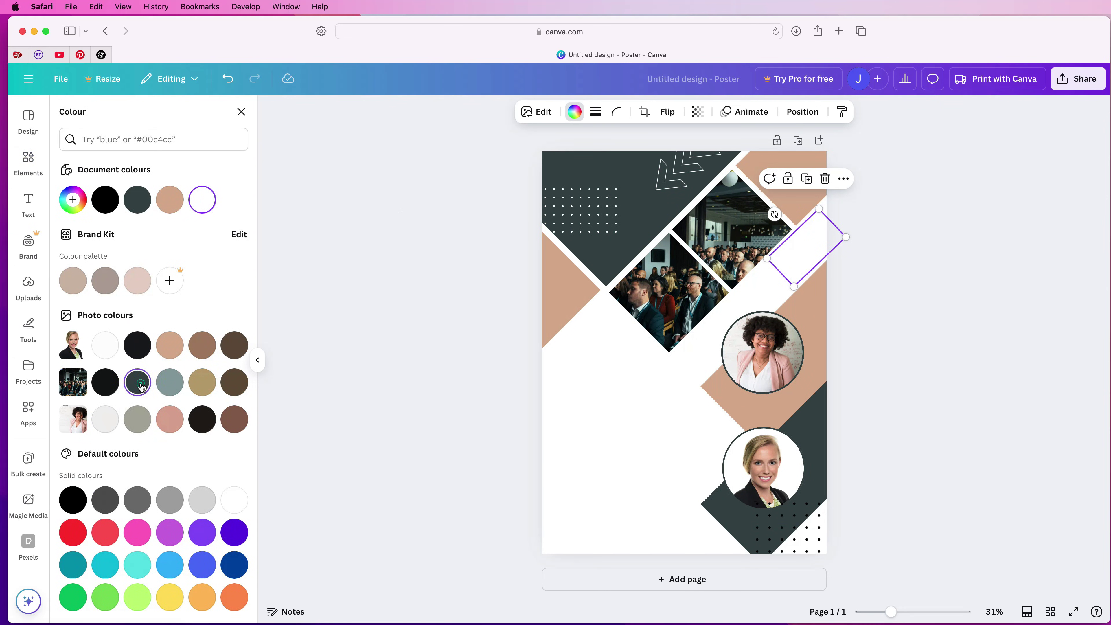
click(149, 389)
drag(794, 287, 796, 277)
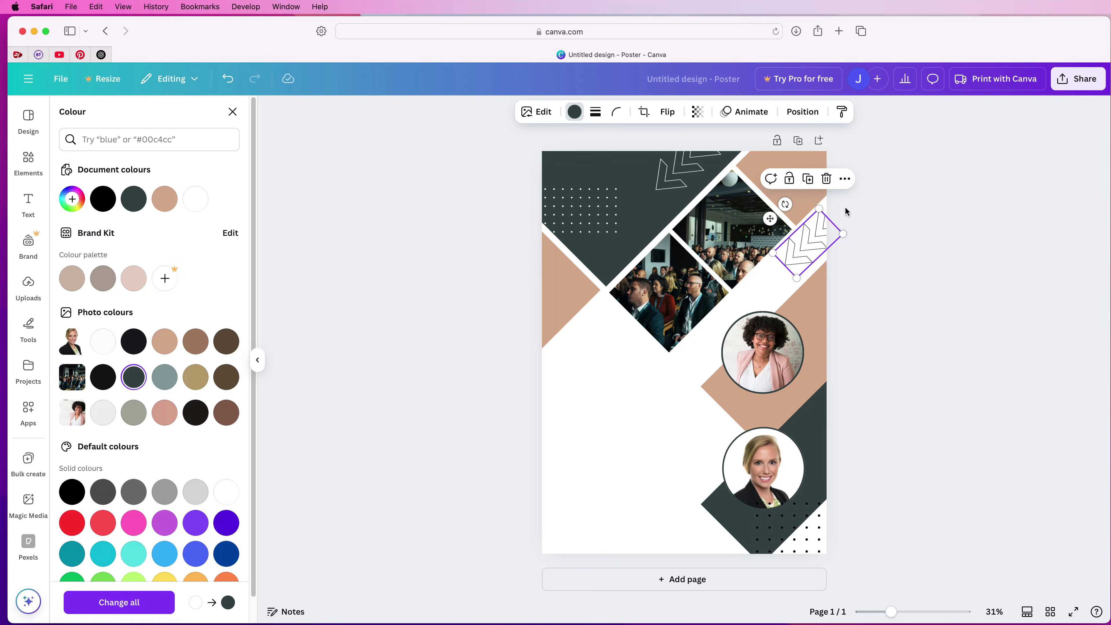
drag(785, 206, 777, 214)
key(Tab)
Step: Shrink the bottom-right dot pattern and send it to the back, behind the dark diamond
click(796, 531)
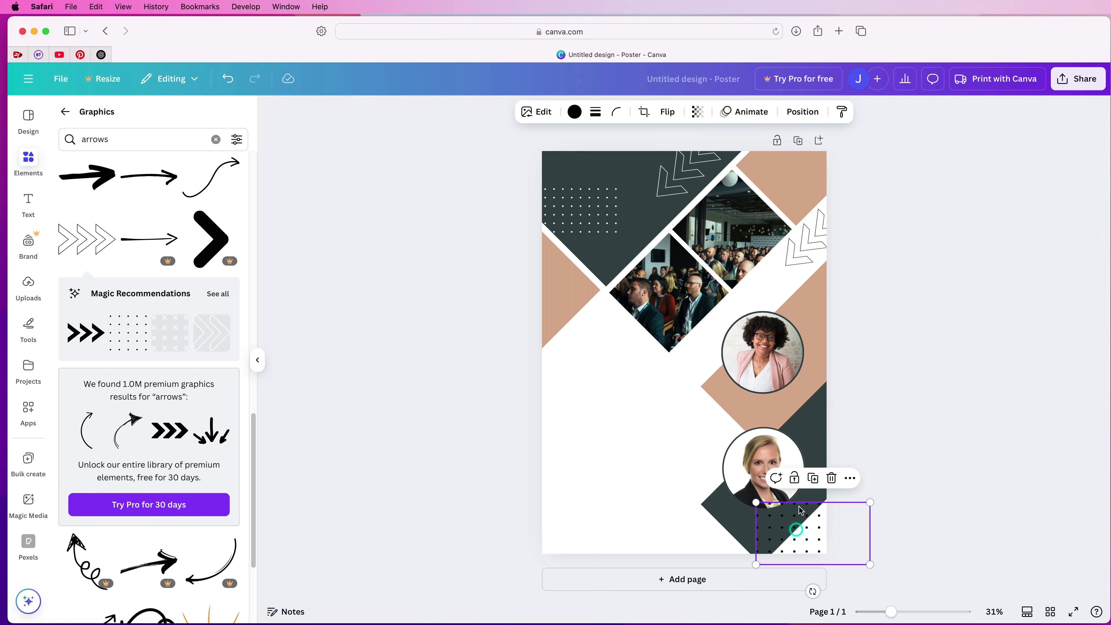
drag(756, 502, 793, 530)
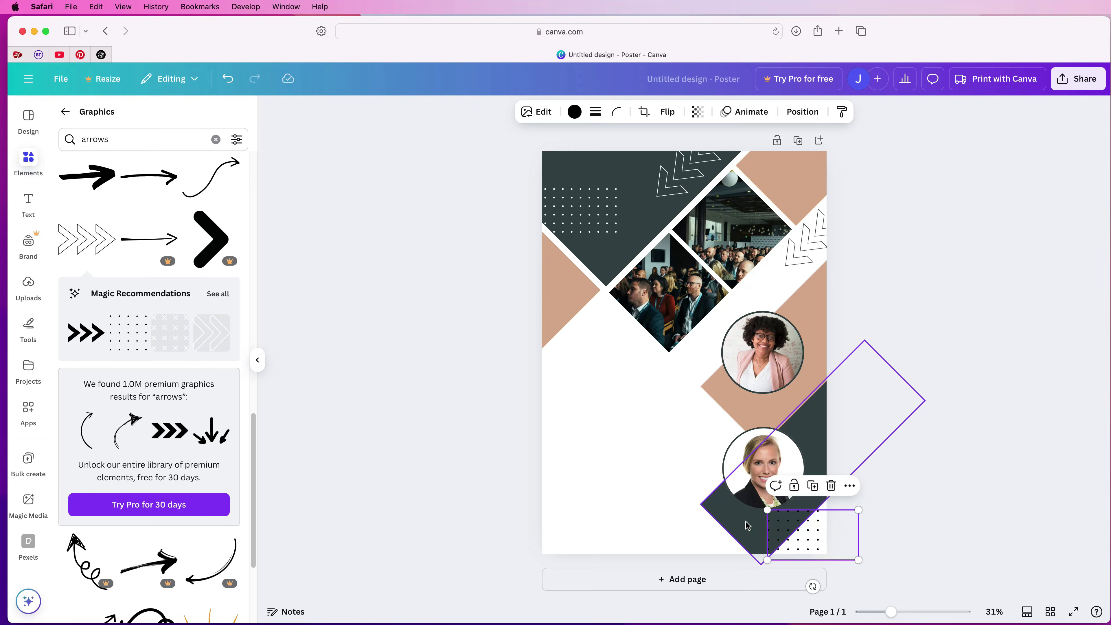
click(802, 111)
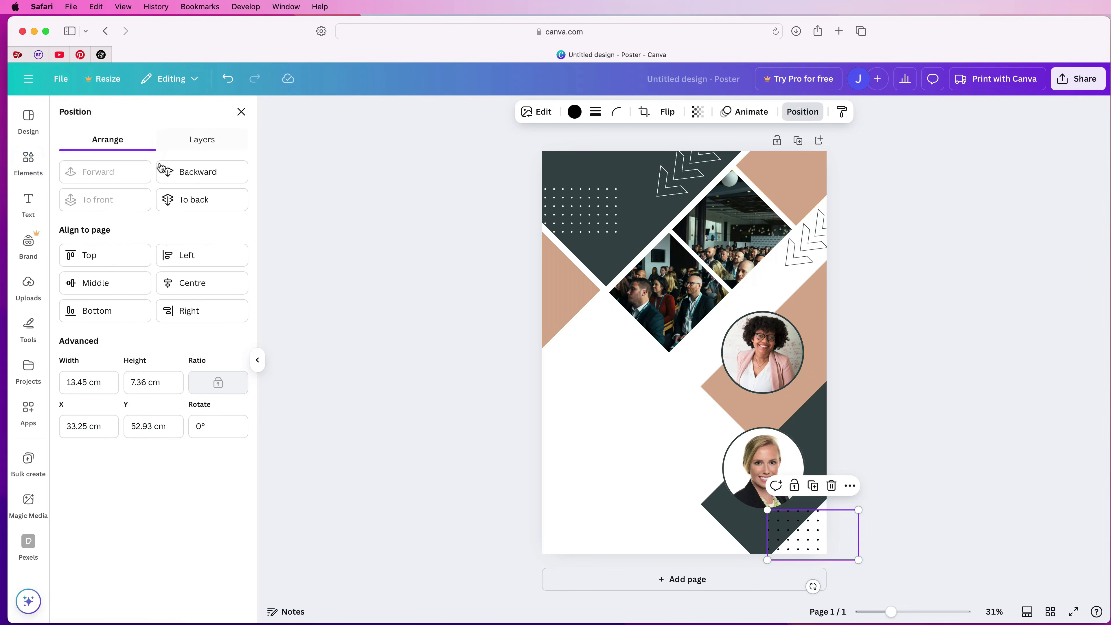
click(190, 206)
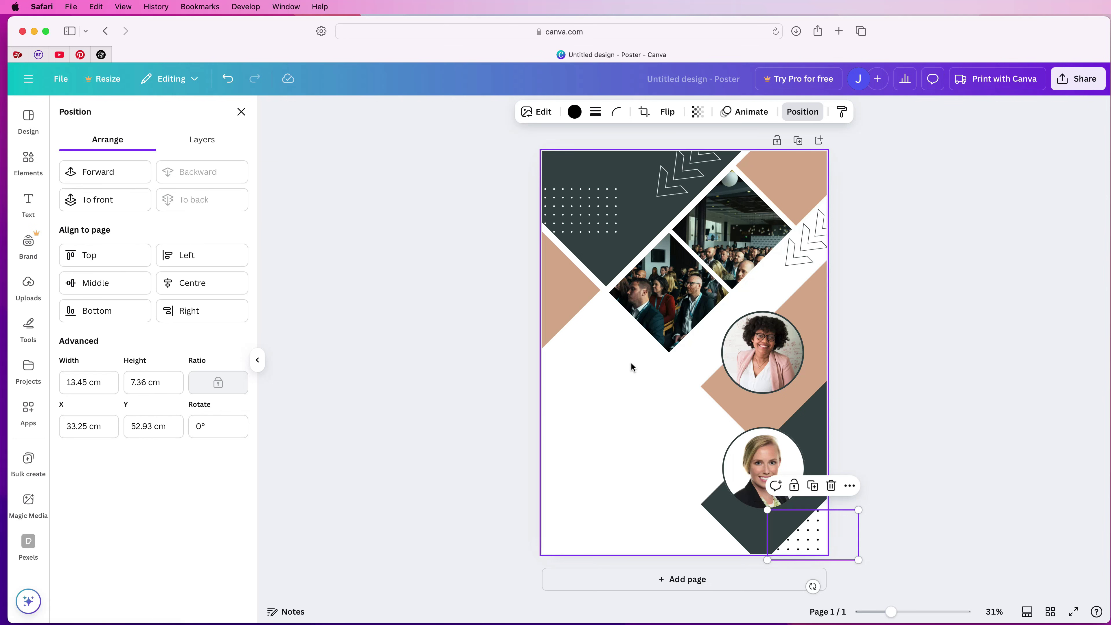
Step: Add a heading in the Anton font reading 'BUSINESS'
click(28, 205)
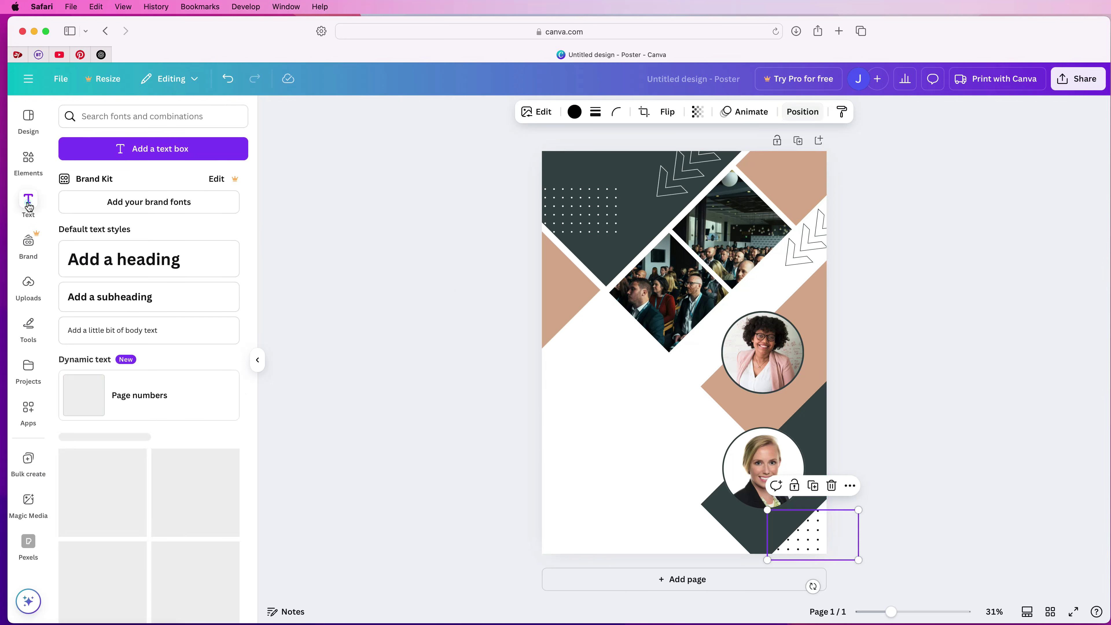
click(125, 289)
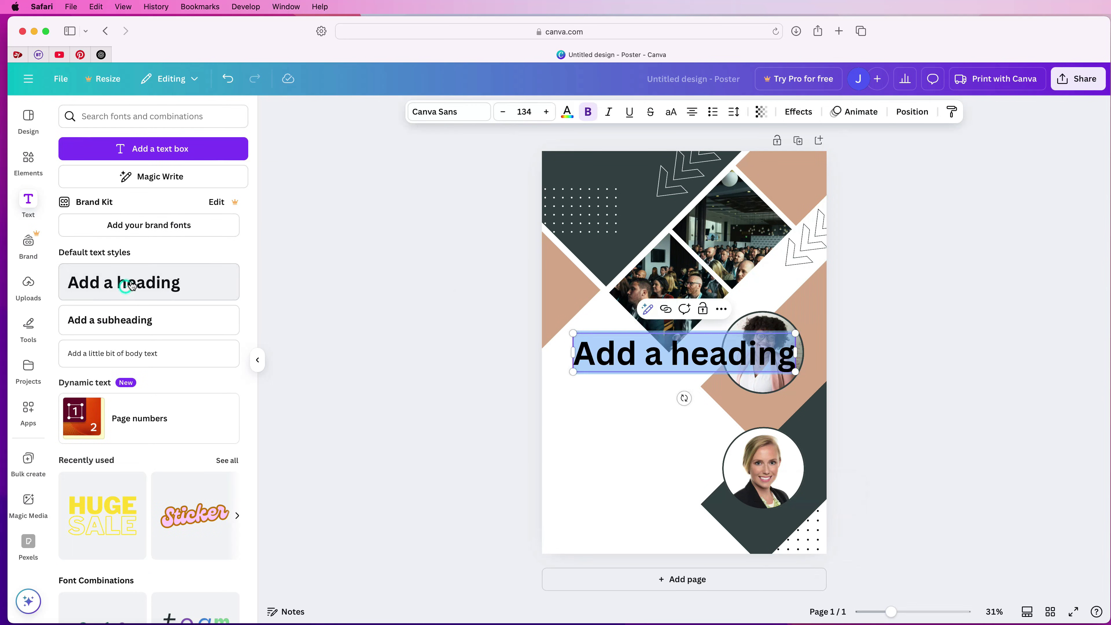
click(468, 115)
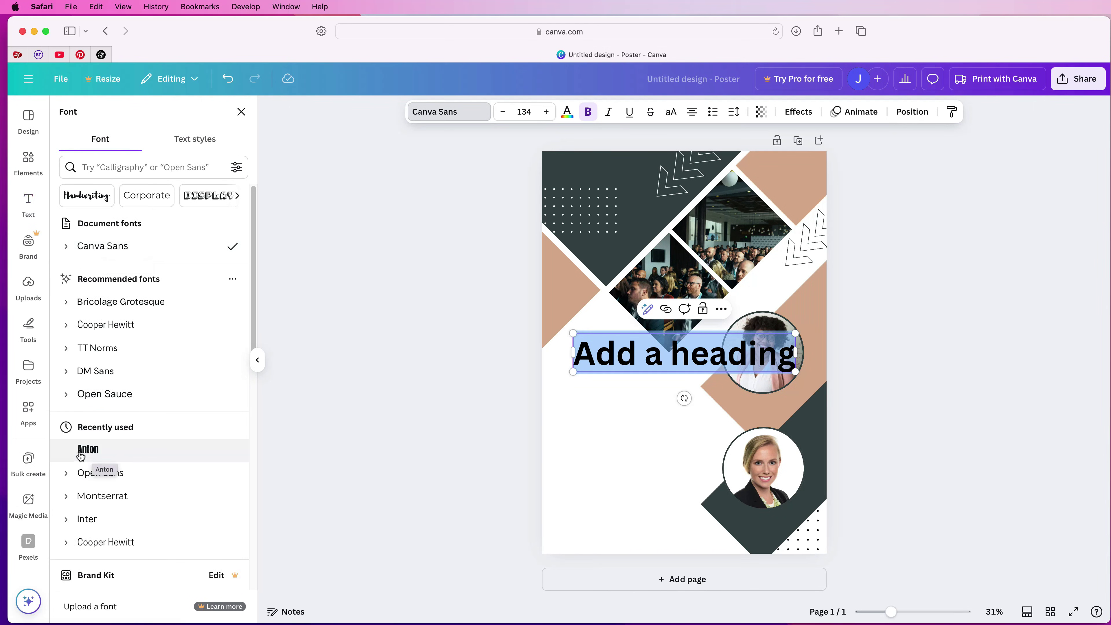
click(89, 450)
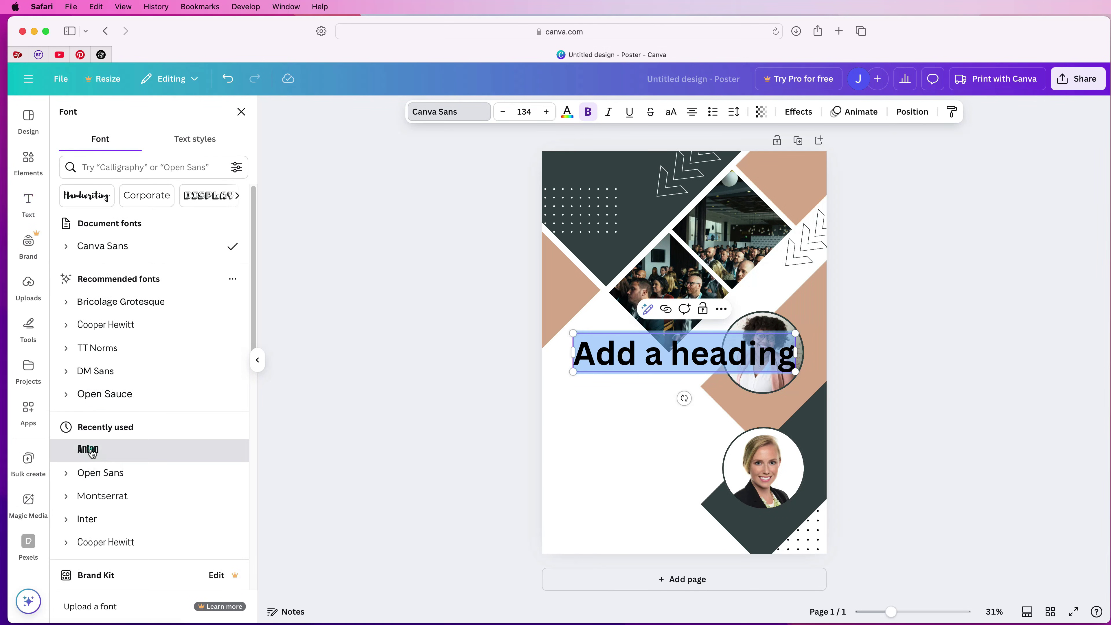
text(BU)
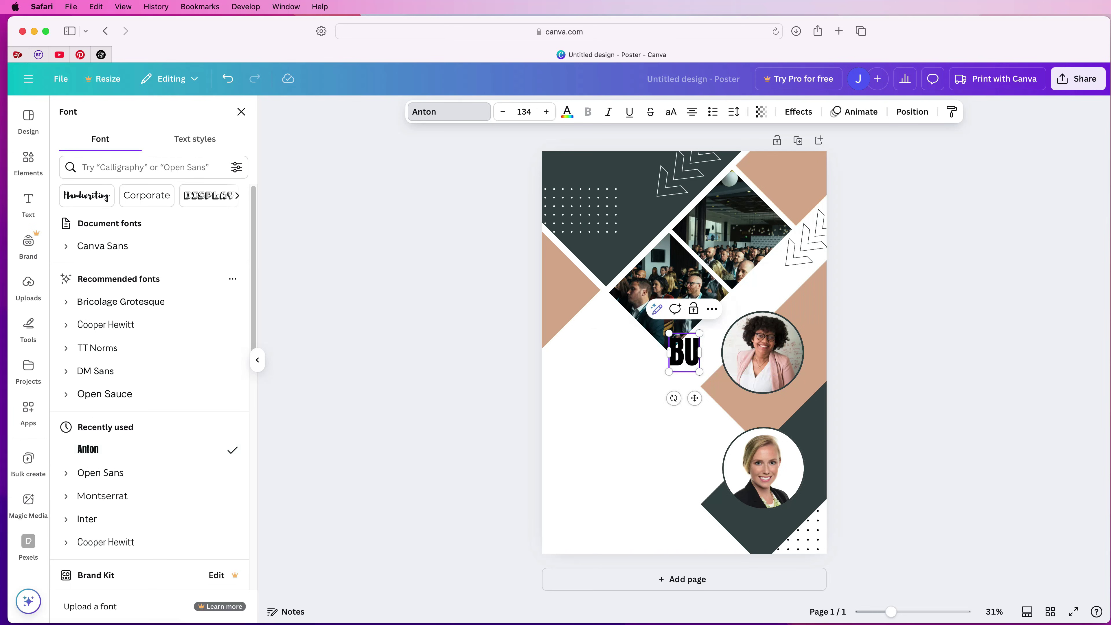
text(SINESS)
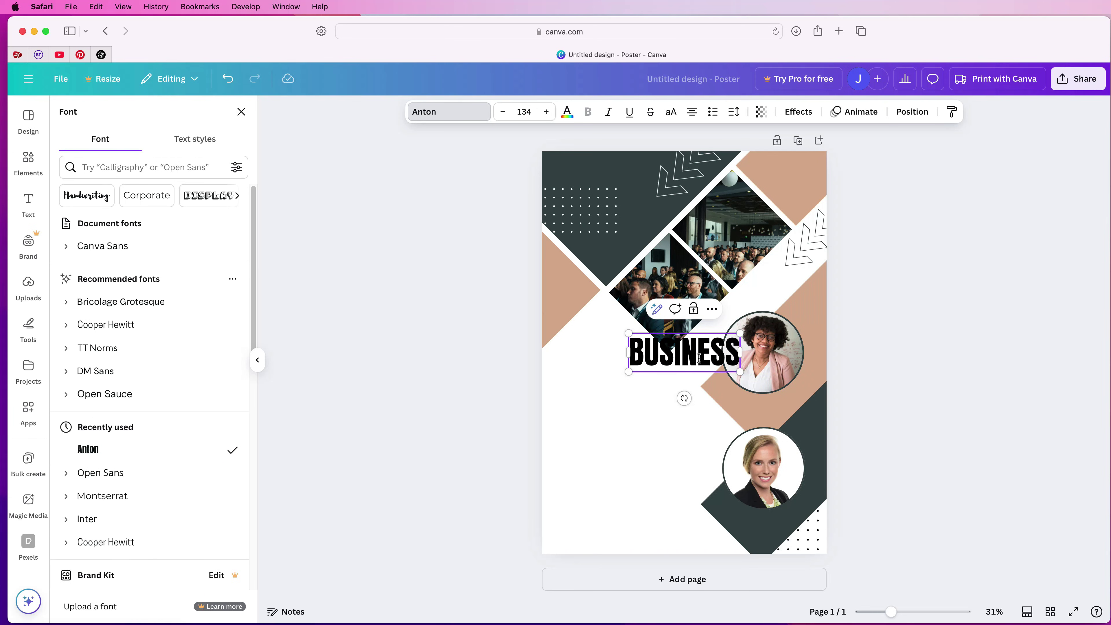
Step: Place BUSINESS on the left below the photo and set a duplicate just beneath it
drag(677, 417, 666, 417)
drag(673, 354, 612, 383)
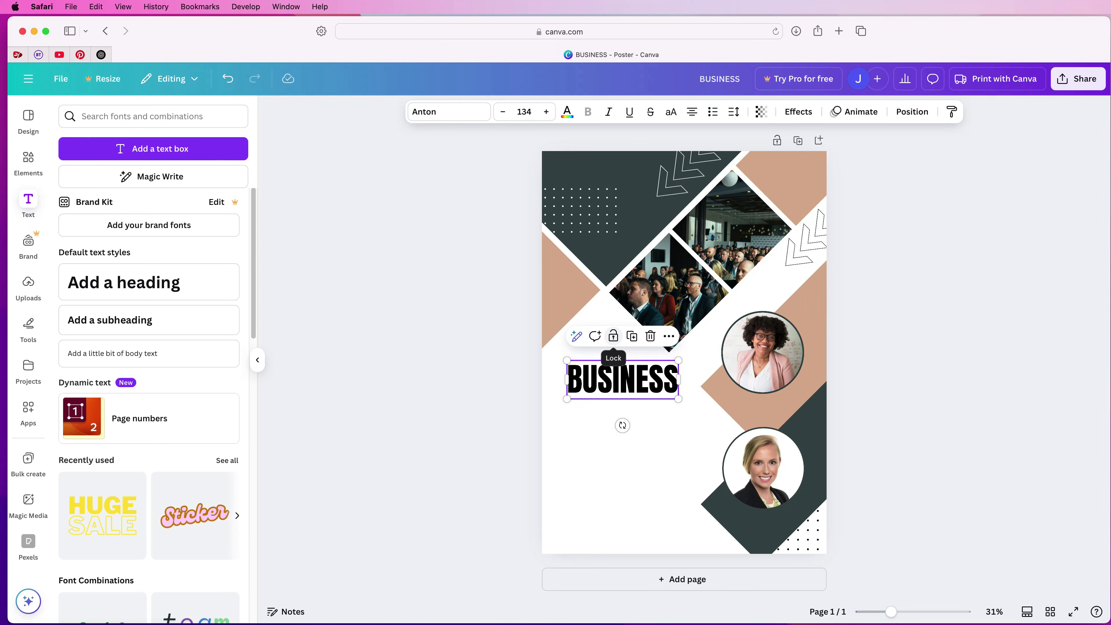
click(632, 335)
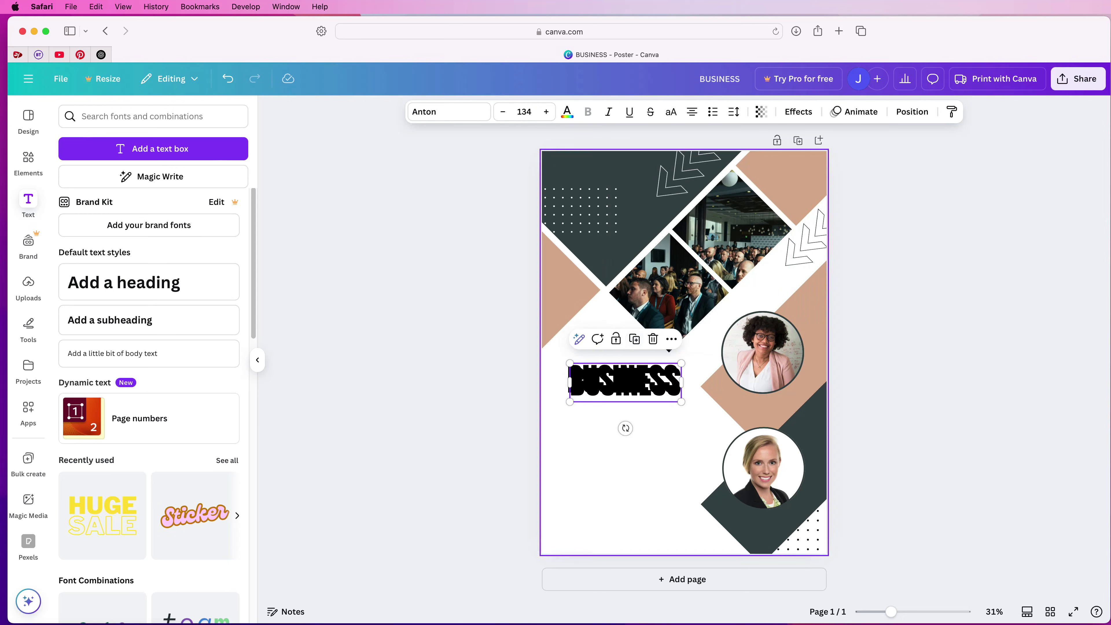
drag(625, 383, 618, 470)
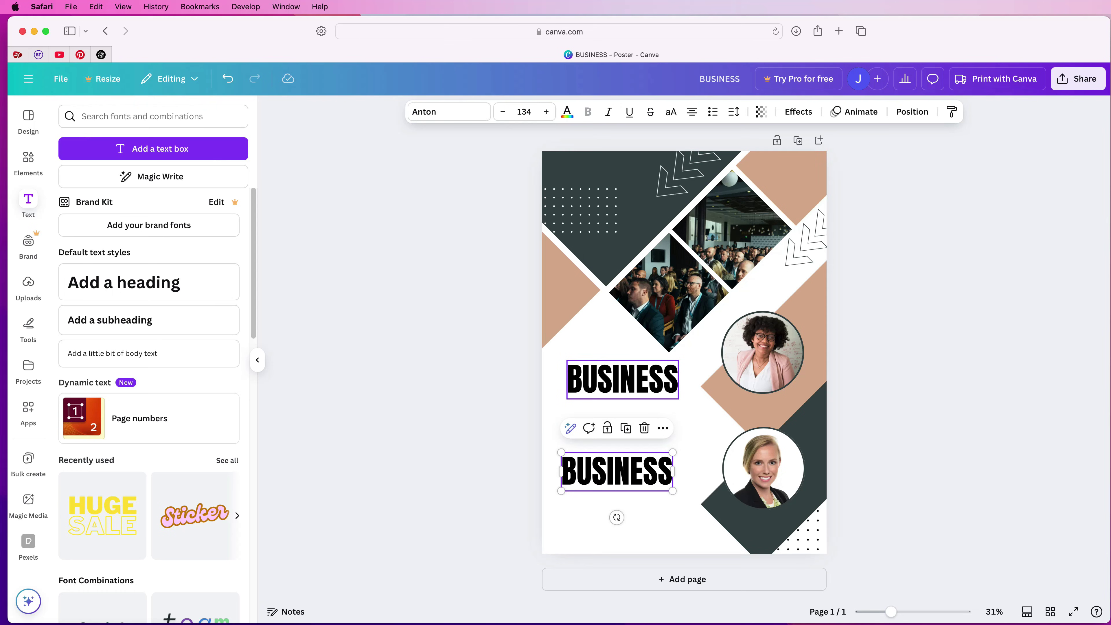
Step: Move the copy under BUSINESS and retype it as 'Conference' in dark green
drag(616, 471, 626, 426)
double_click(625, 426)
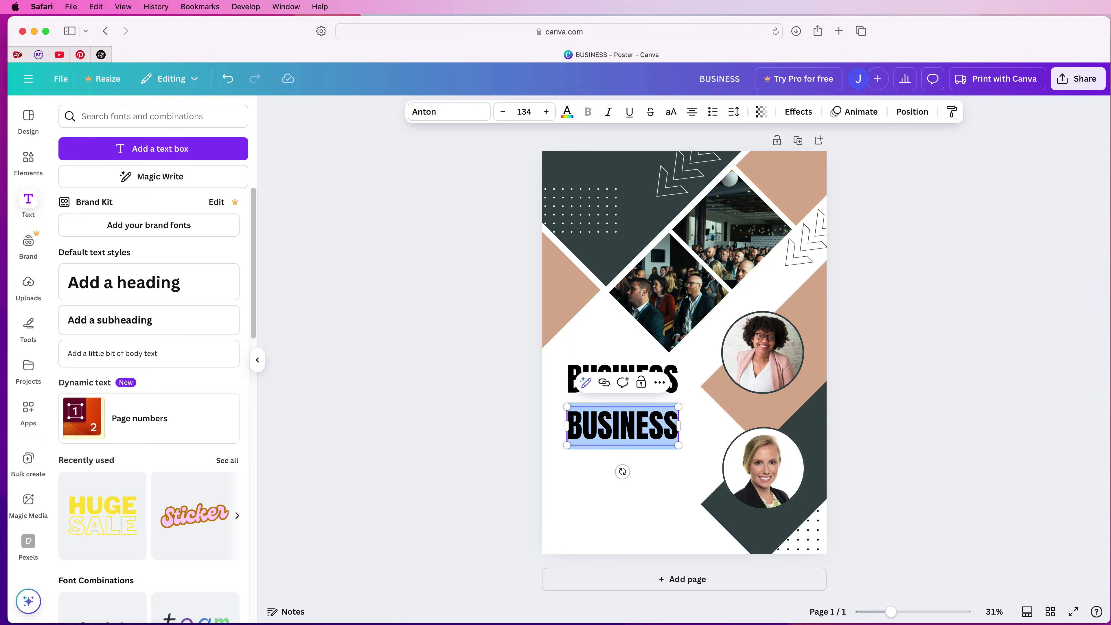
text(Conference)
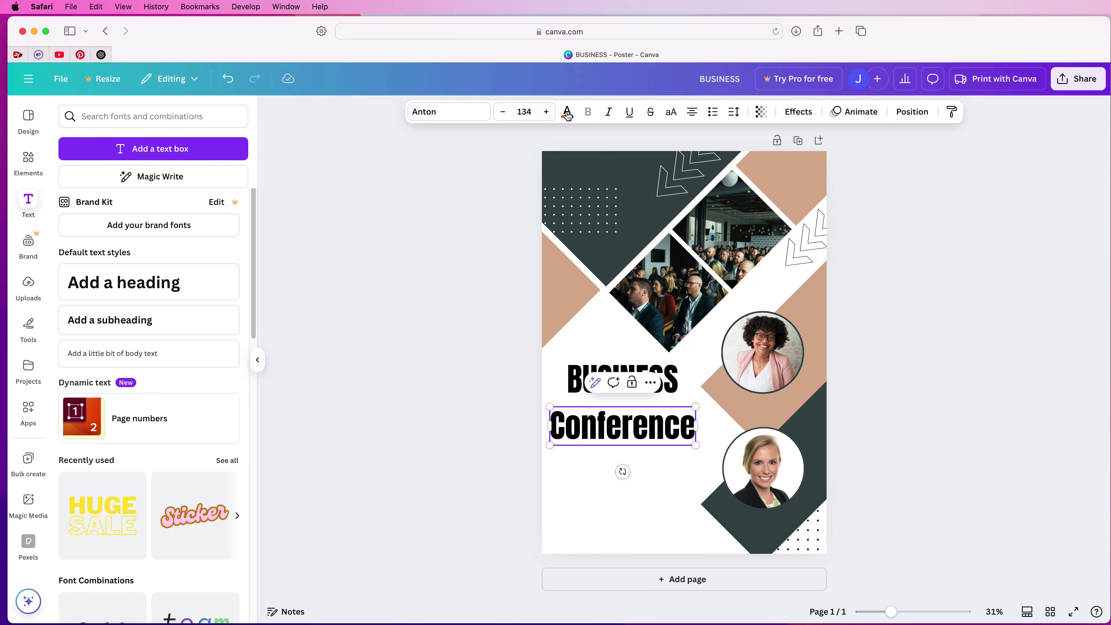
click(567, 111)
click(145, 386)
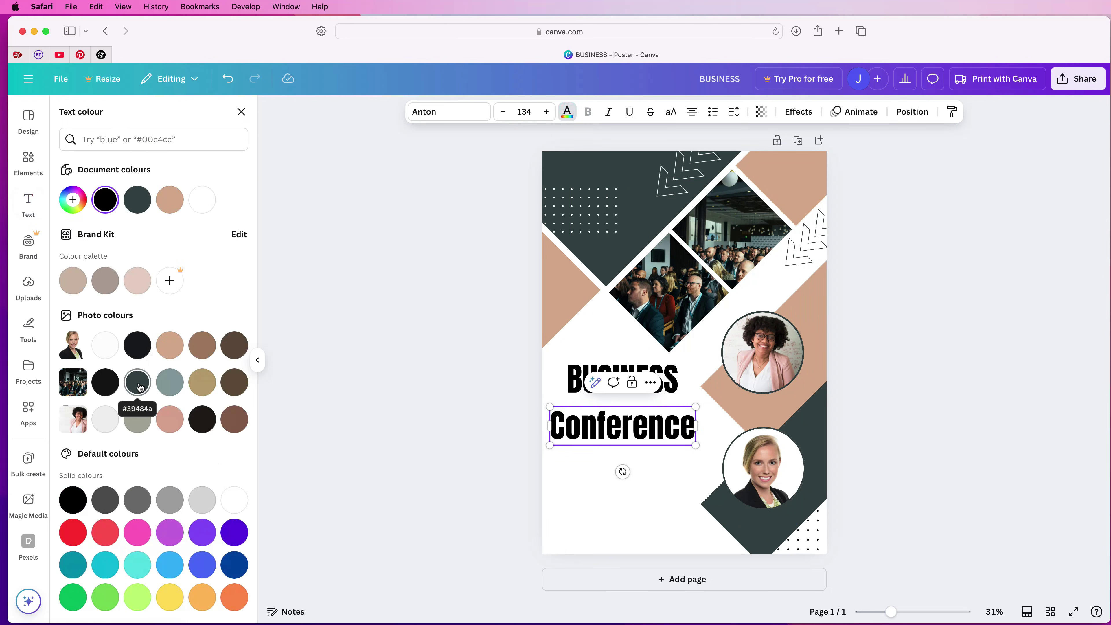
Step: Reapply dark green to Conference and nudge it directly beneath BUSINESS
click(638, 499)
click(634, 424)
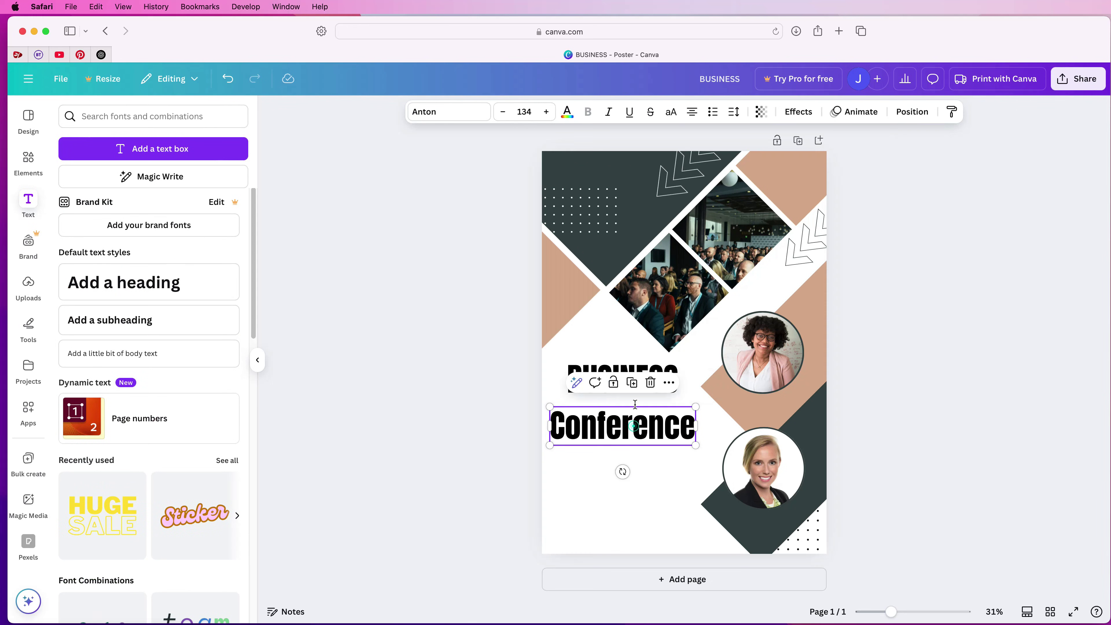
click(567, 112)
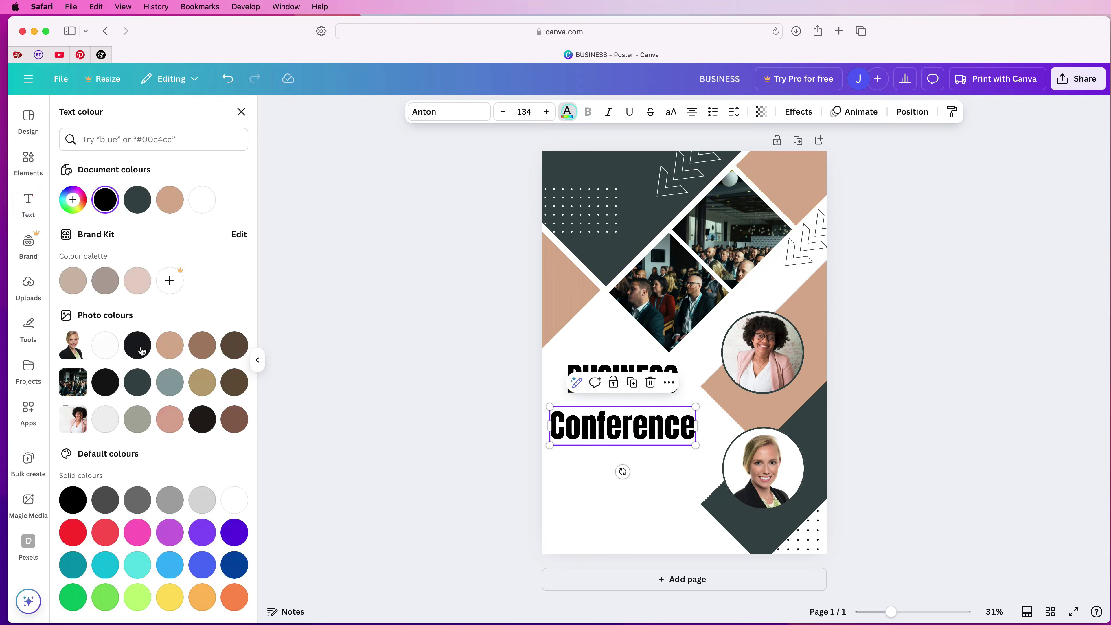
click(133, 376)
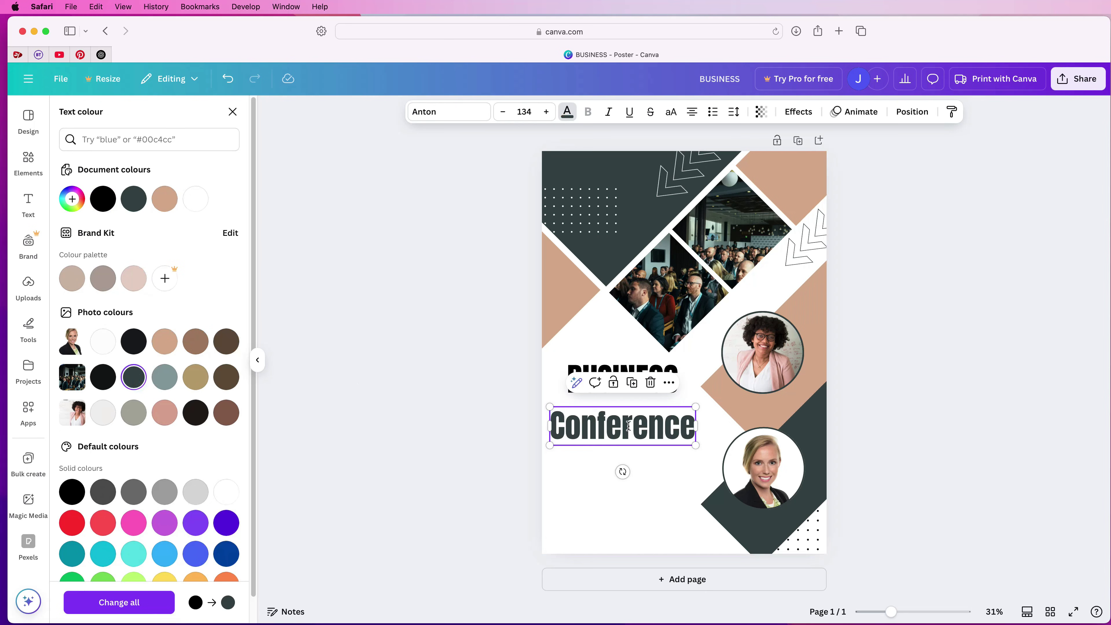
click(596, 501)
drag(621, 431, 633, 419)
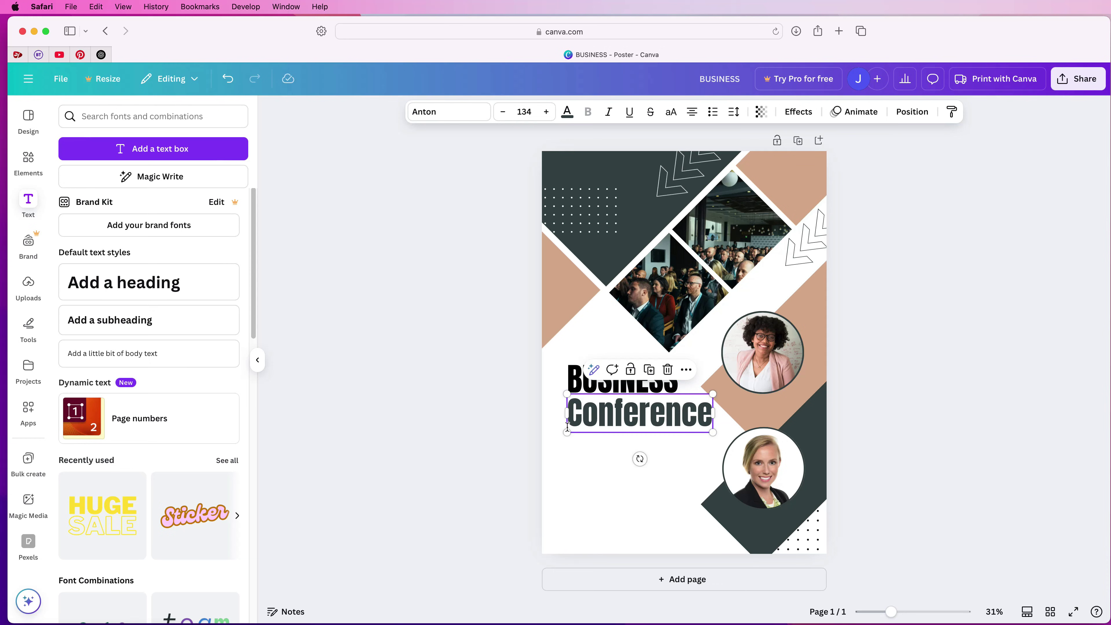
Step: Group BUSINESS and Conference into one title and nudge it slightly left and down
shift+click(603, 384)
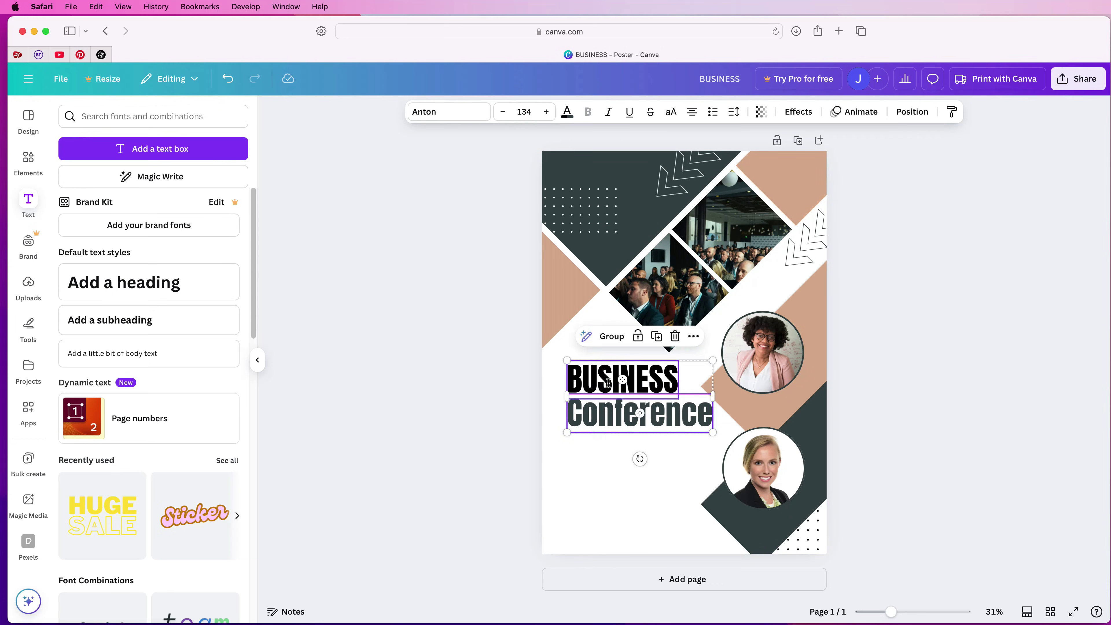
click(613, 336)
drag(628, 410, 621, 425)
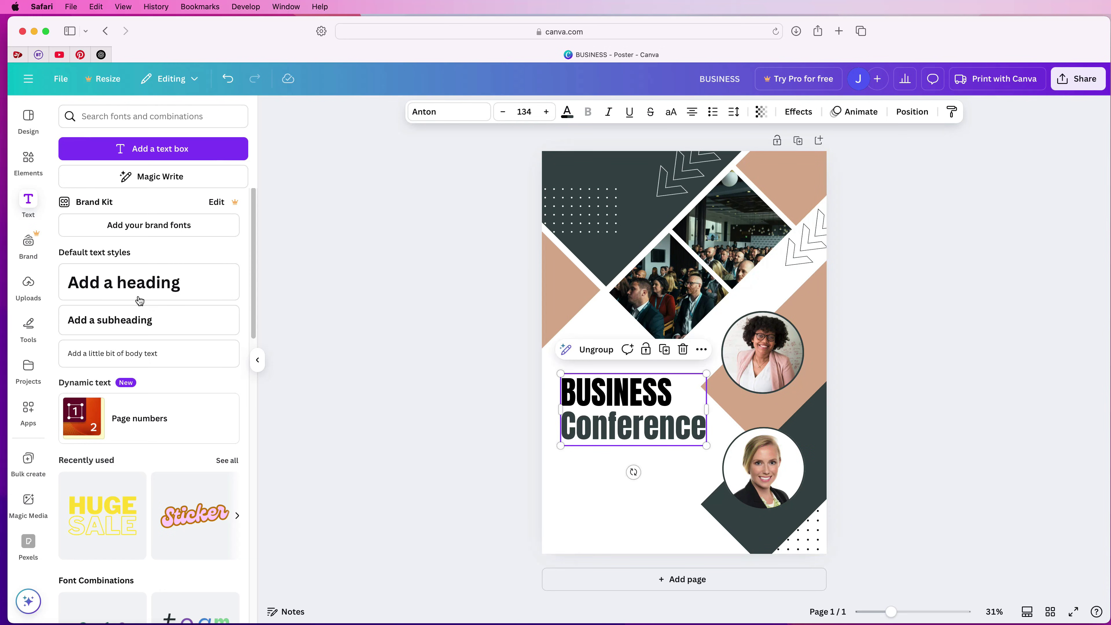
Step: Add an uppercase '14TH MARCH 2024' subheading at size 50 below the title
click(140, 319)
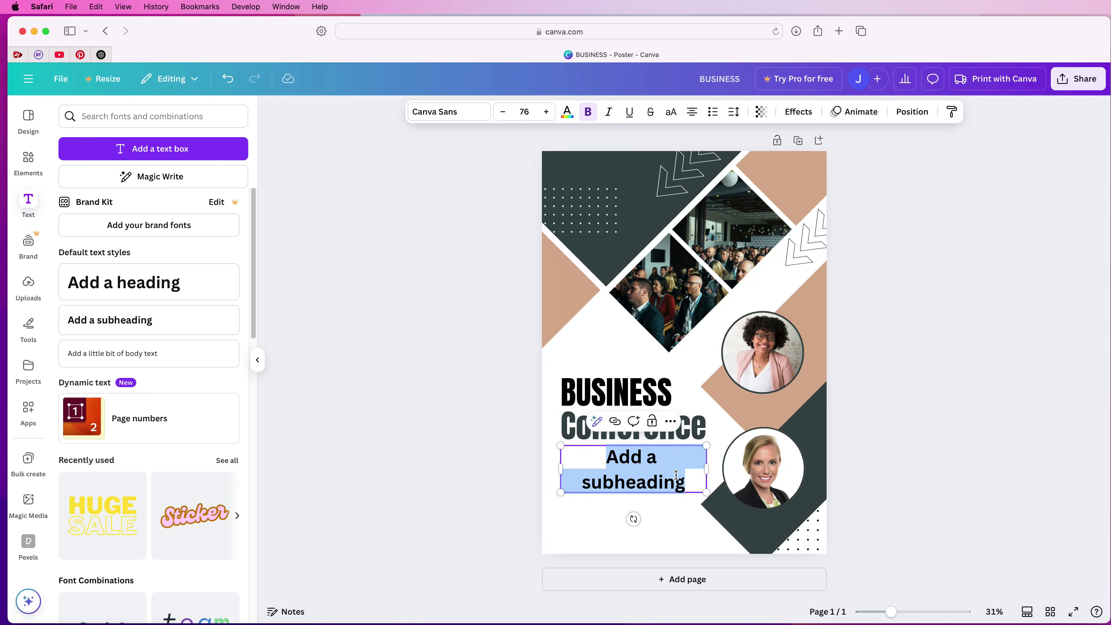
text(14th )
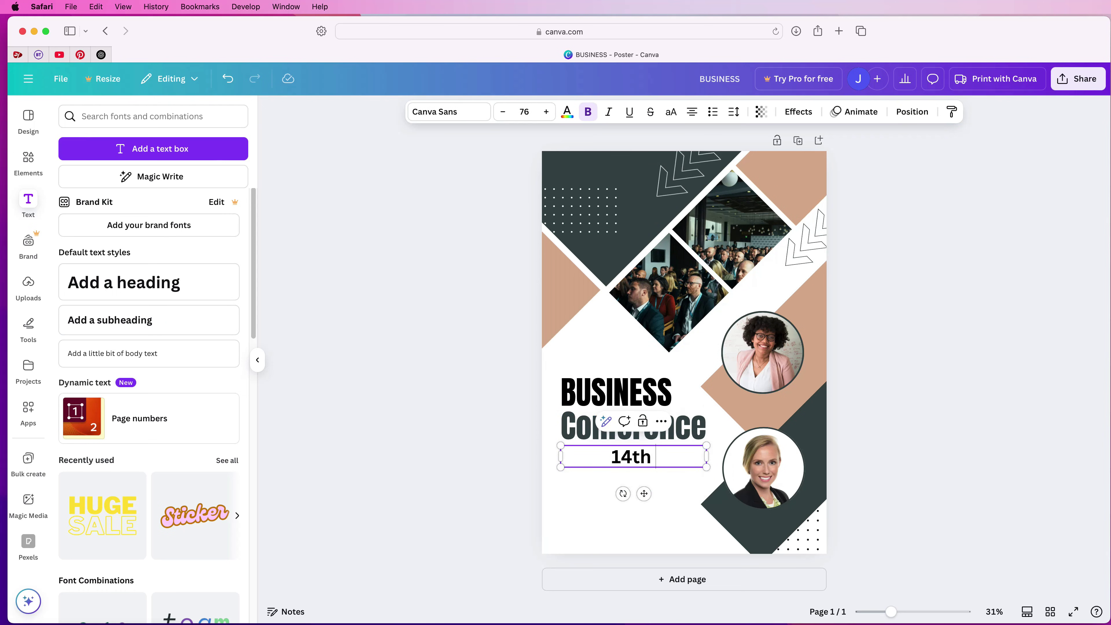
text(march 2024)
key(super+a)
key(super+shift+k)
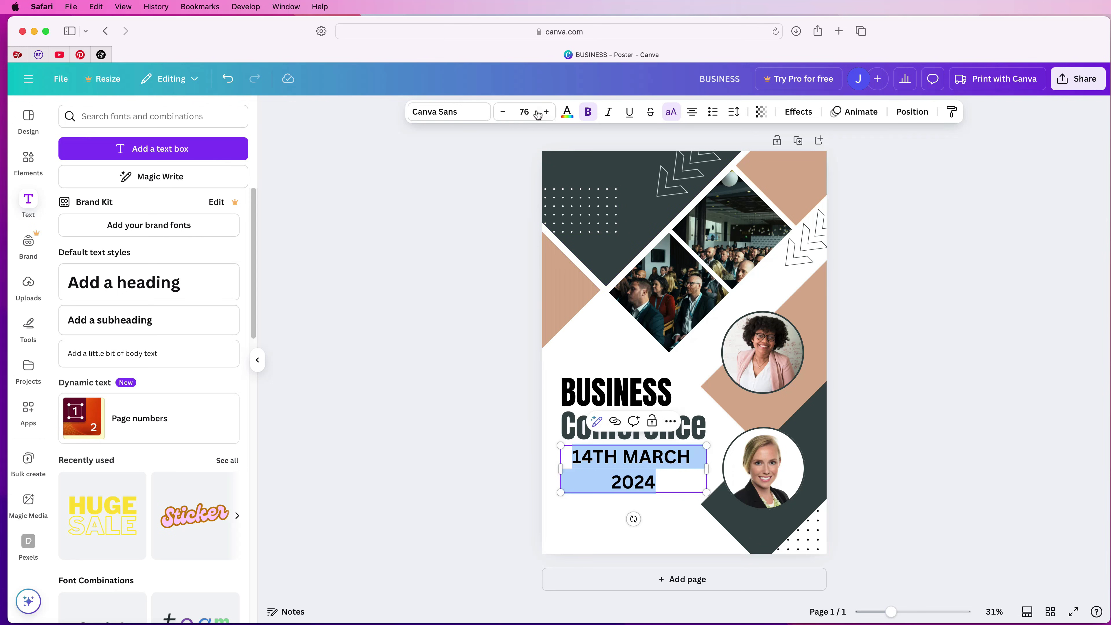
click(503, 112)
click(503, 112)
click(502, 112)
drag(644, 486, 634, 503)
click(638, 525)
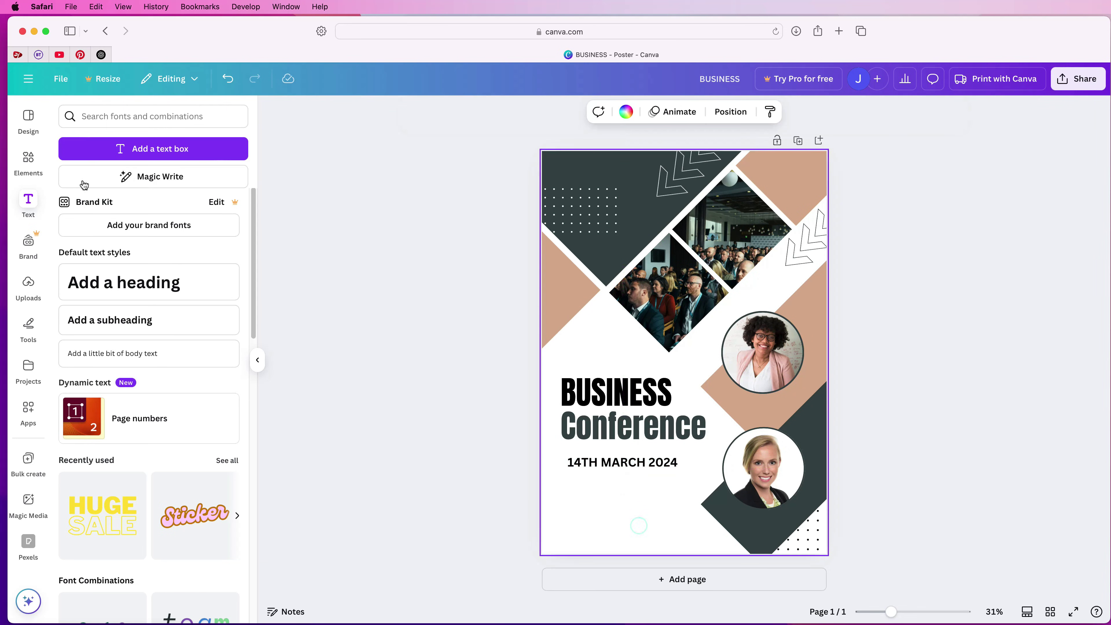
Step: Add a rounded square shape and move it behind the date as a pill
click(29, 159)
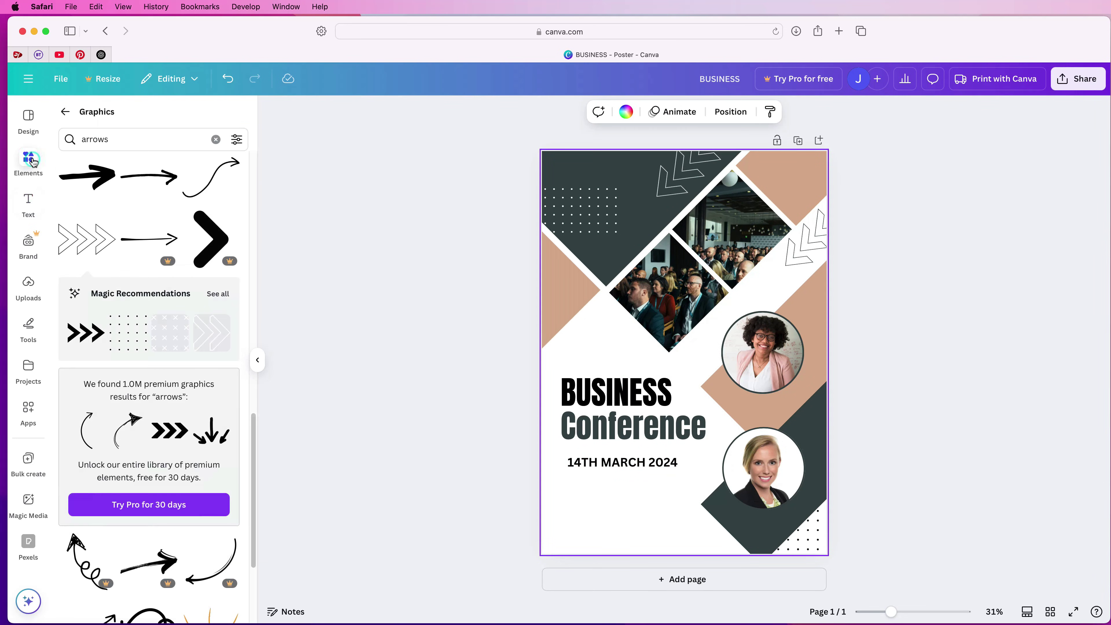
click(64, 114)
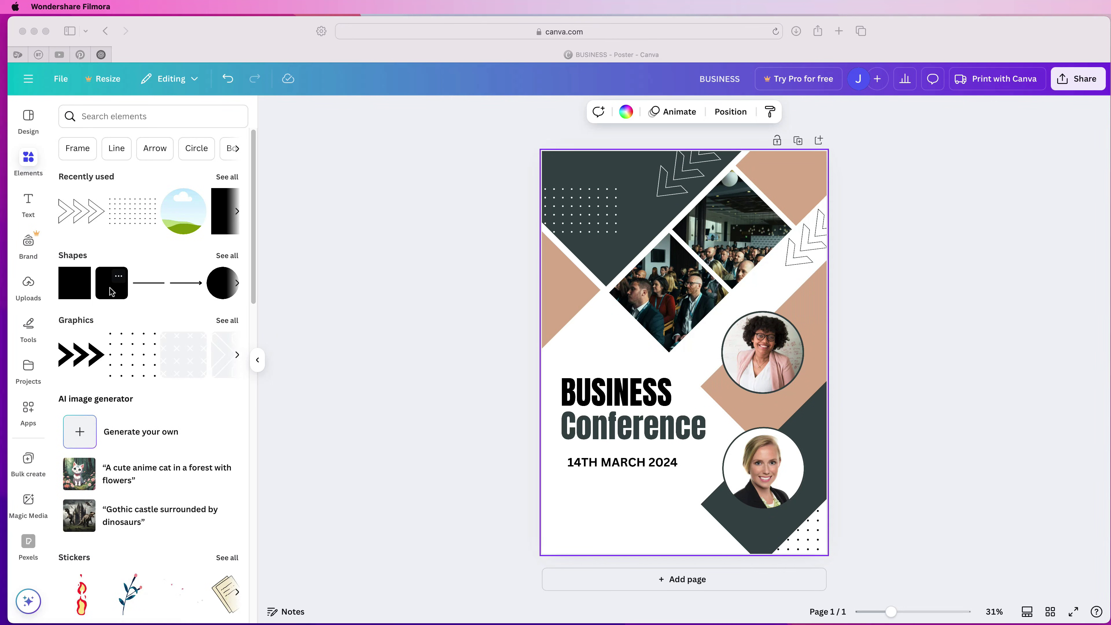
click(111, 288)
drag(692, 363, 683, 471)
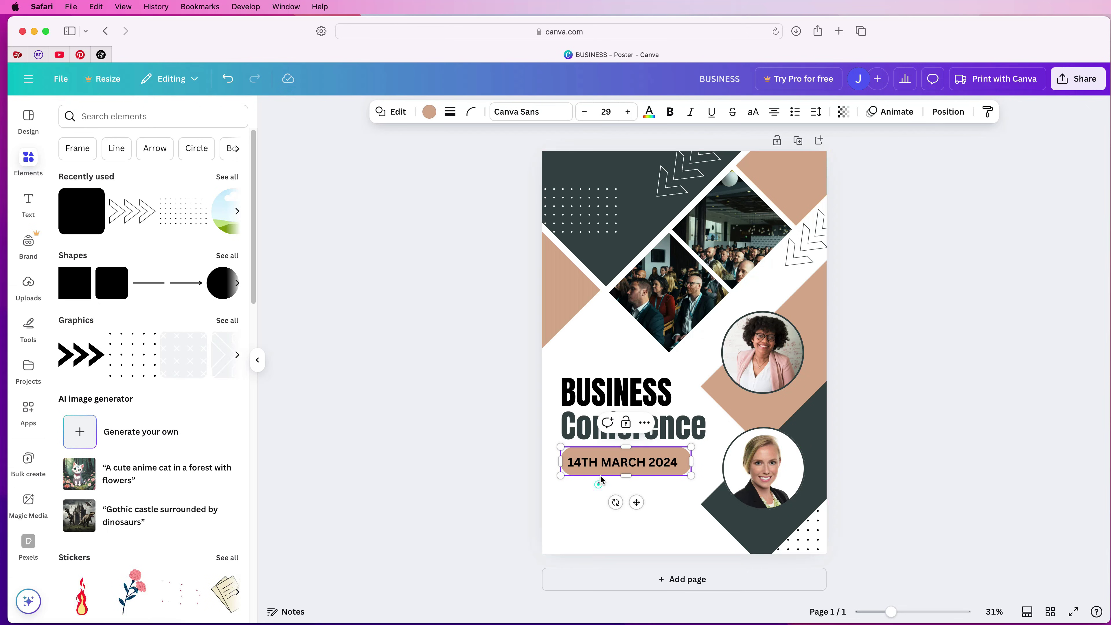
Step: Centre the date on the pill with Align Middle and Centre, group them, and add a subheading
shift+click(604, 462)
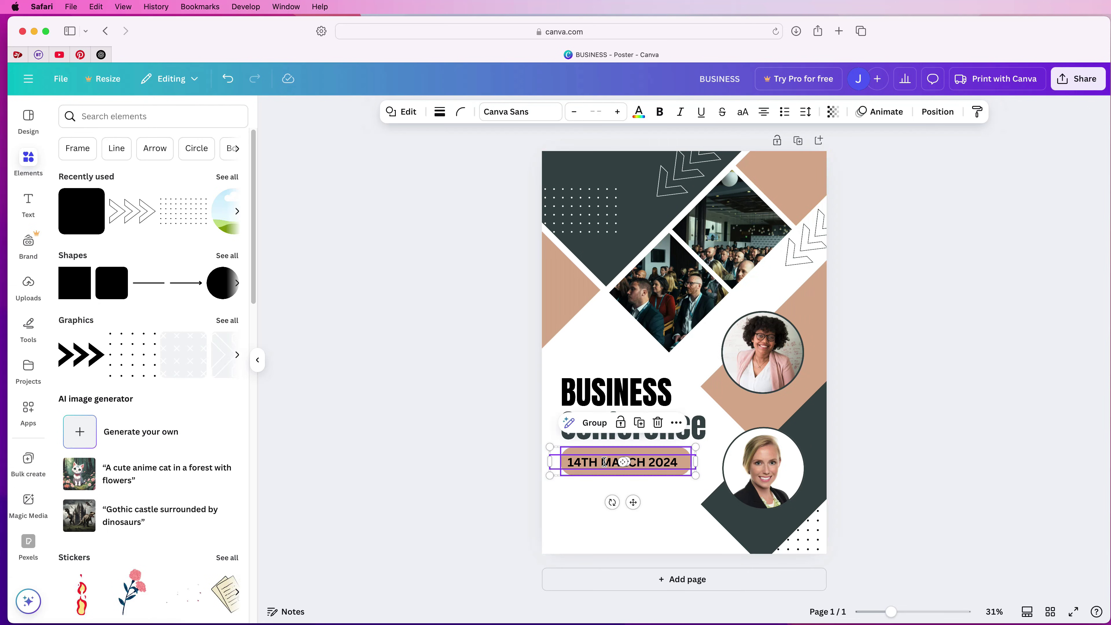
click(936, 112)
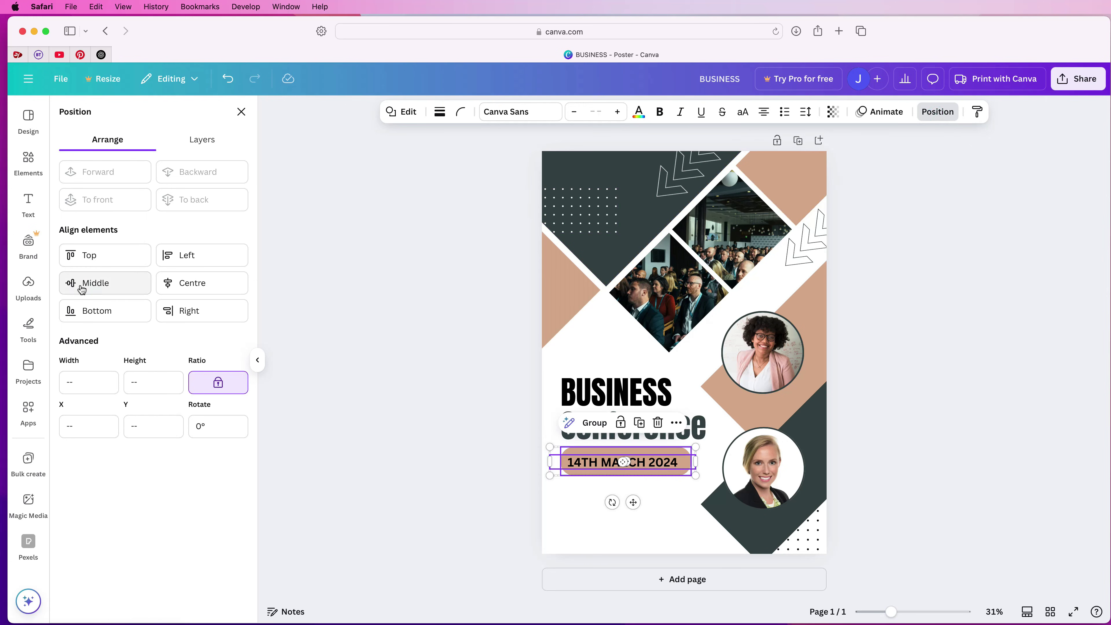
click(96, 288)
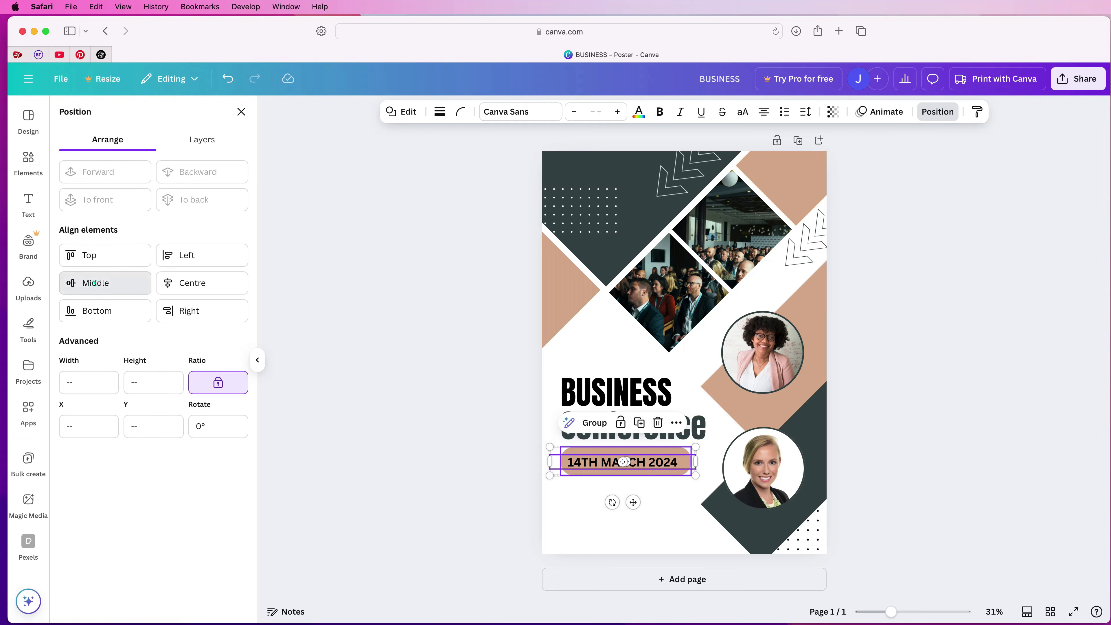
click(202, 285)
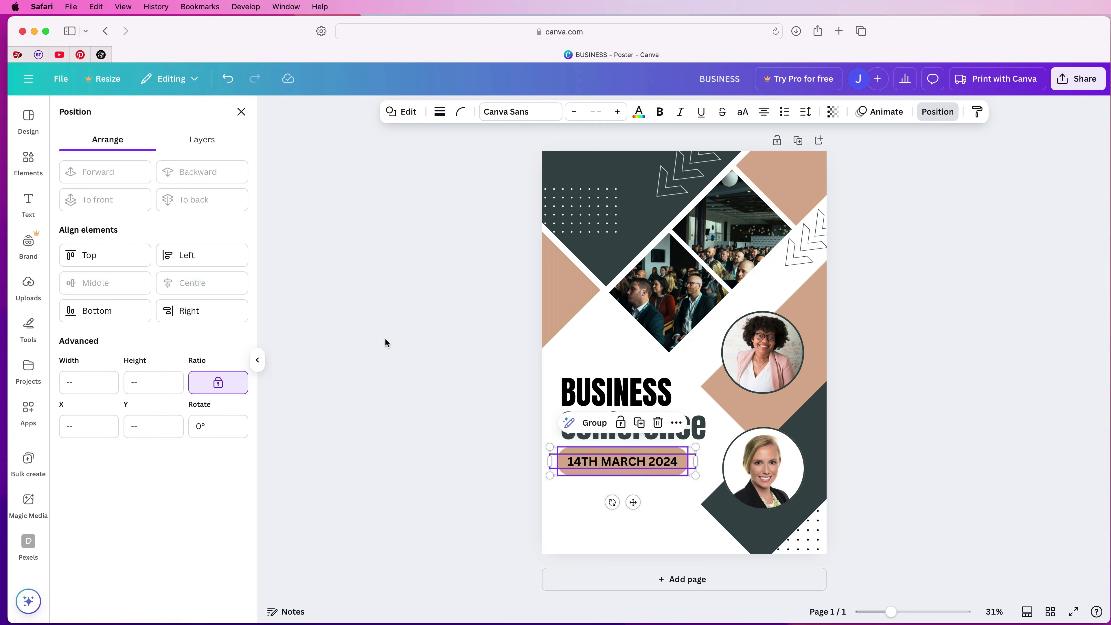
click(593, 423)
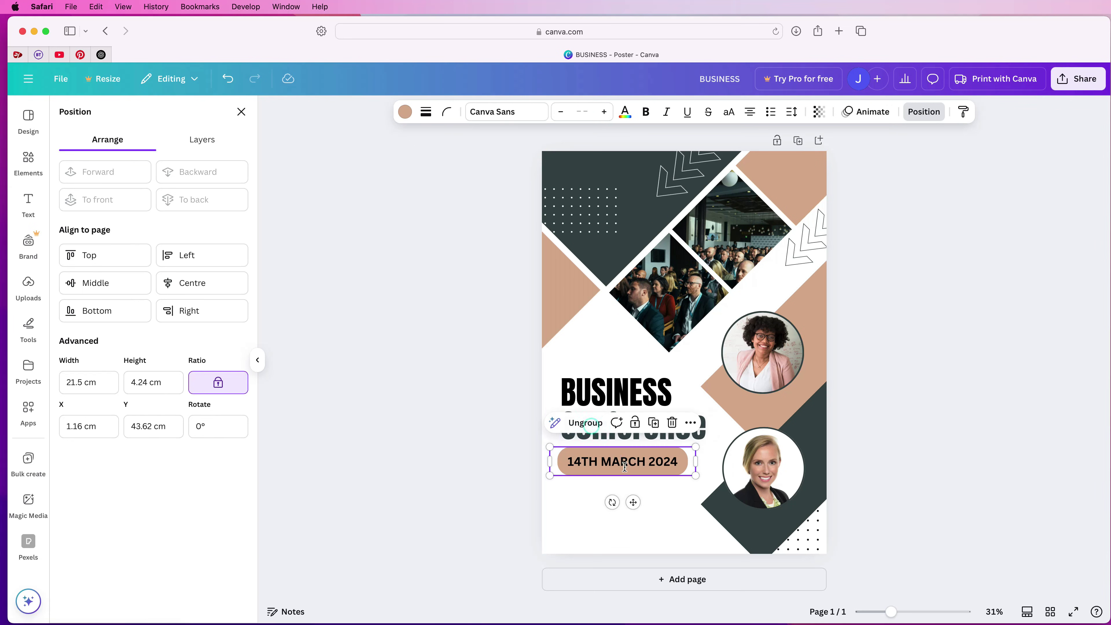
drag(634, 464, 641, 463)
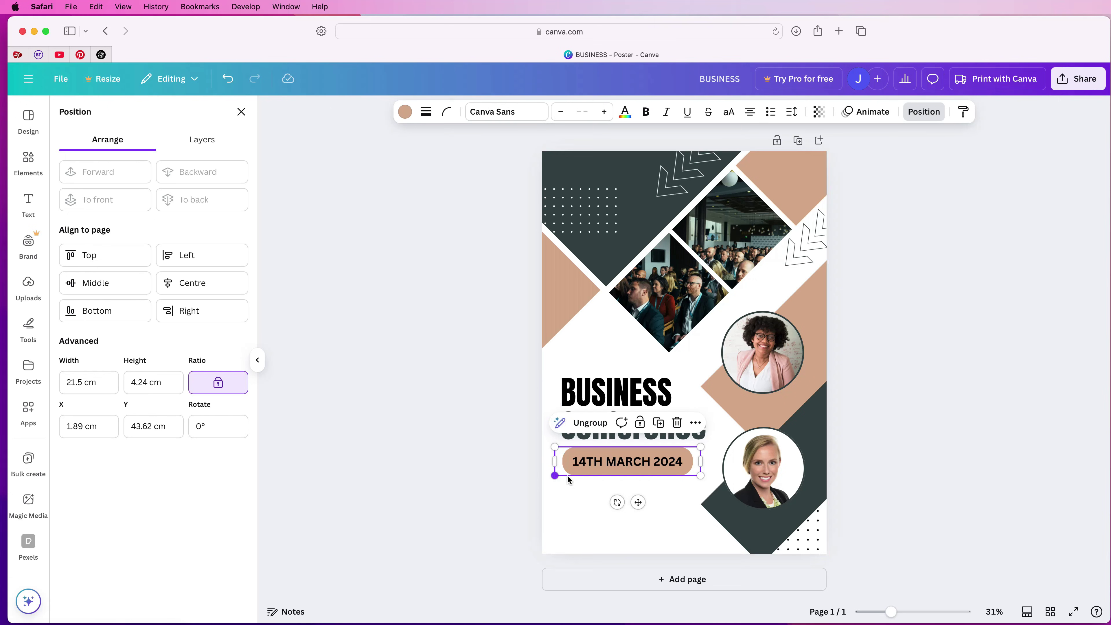
click(28, 202)
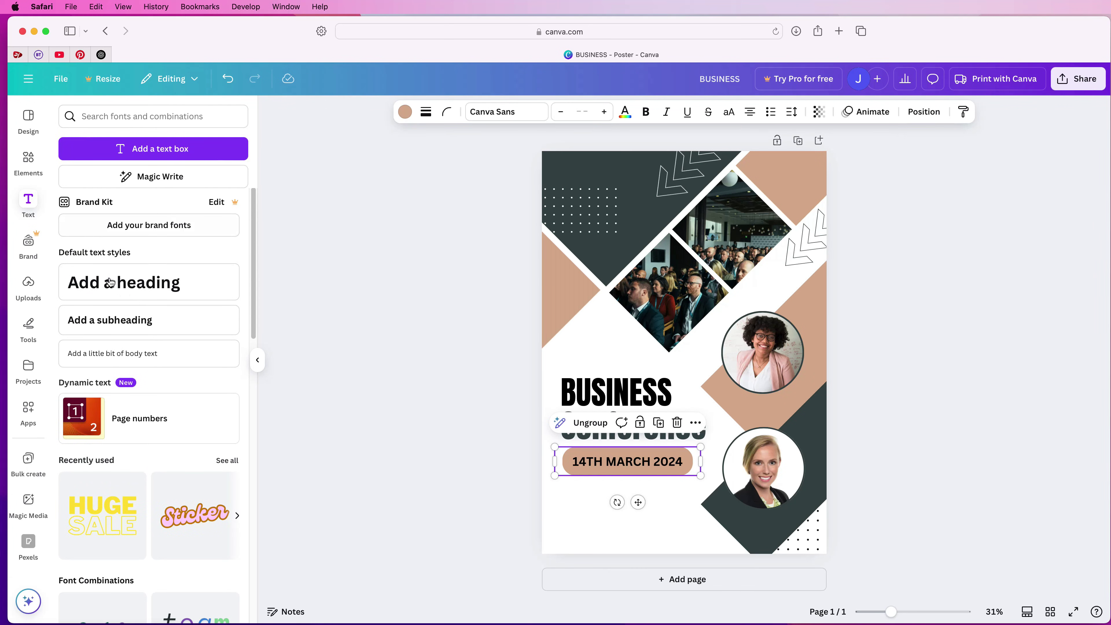
click(165, 323)
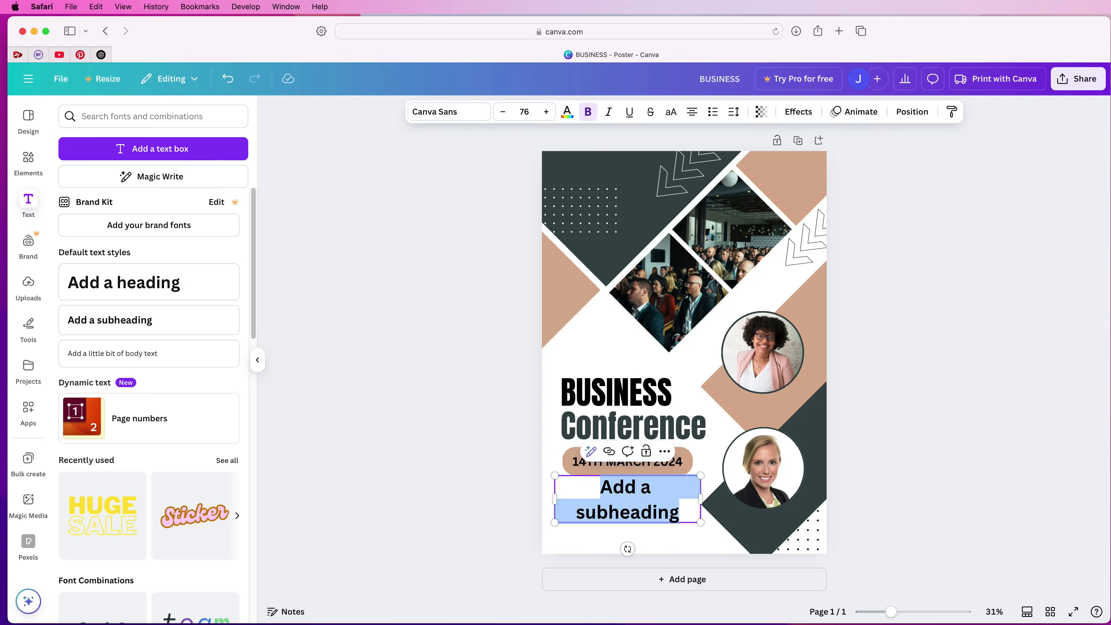
Step: Enter 'Guest Speaker' at font size 30 and place it beside the top portrait
text(Guest Speaker)
drag(692, 487, 567, 484)
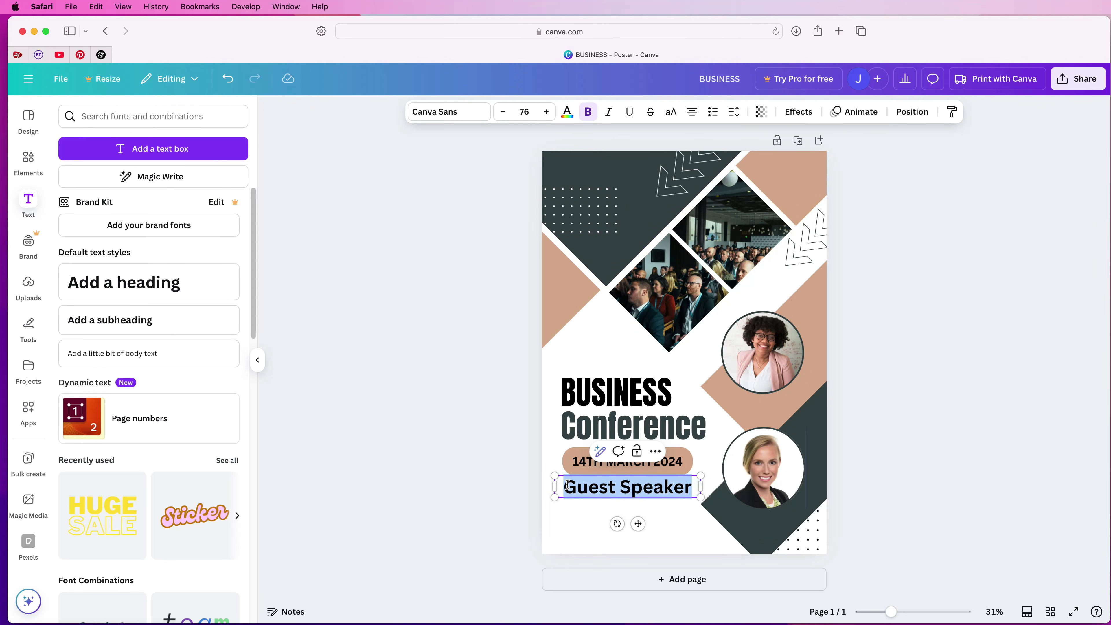
click(515, 108)
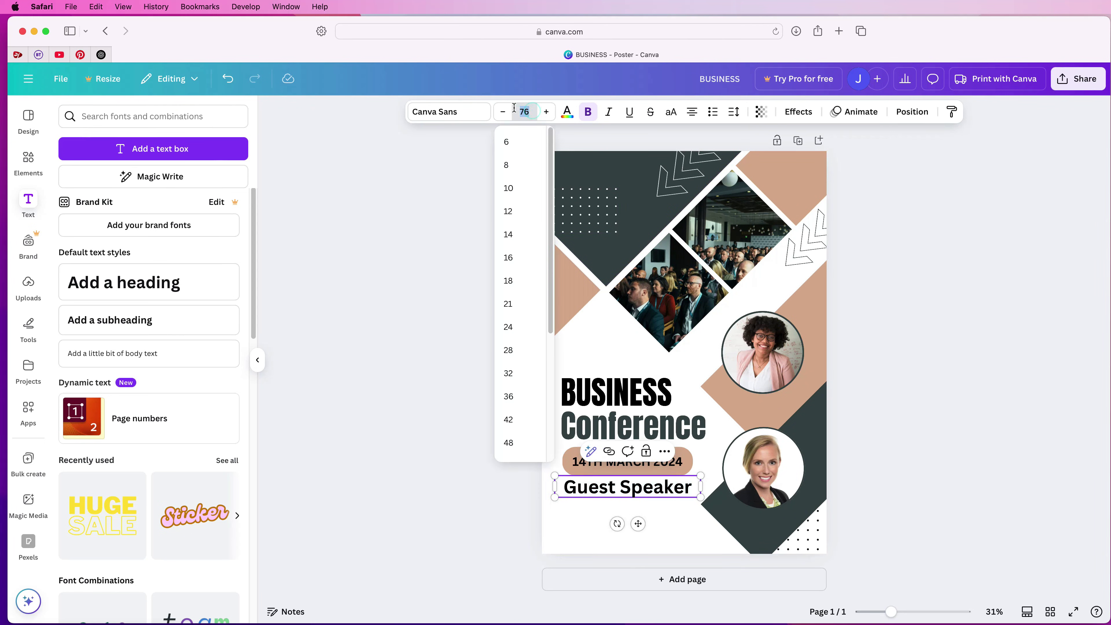
text(30)
key(Return)
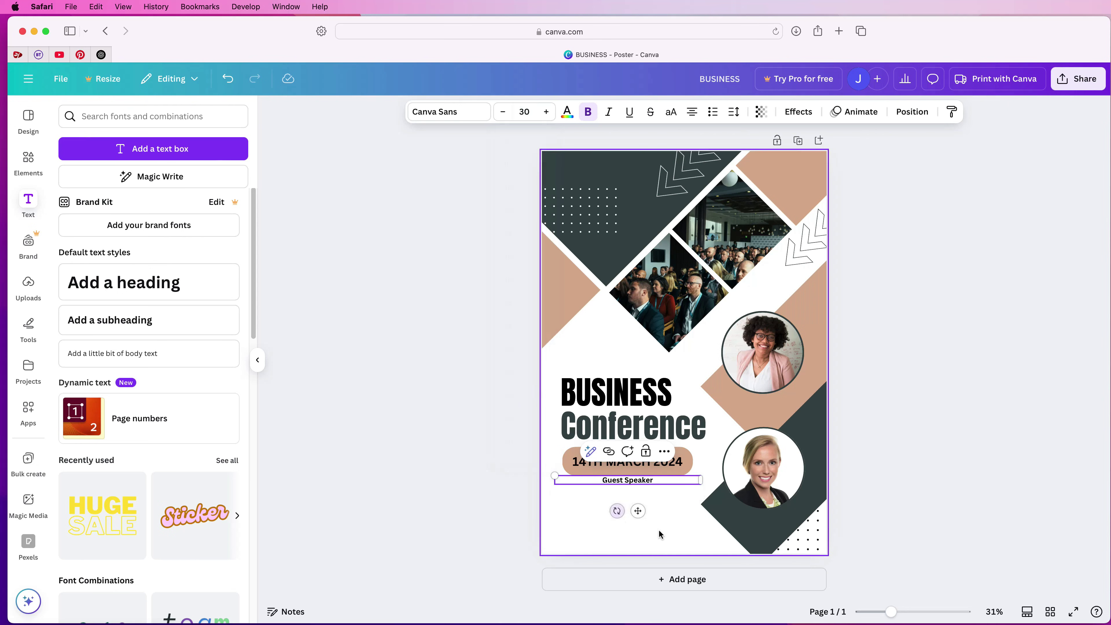
drag(641, 511, 769, 435)
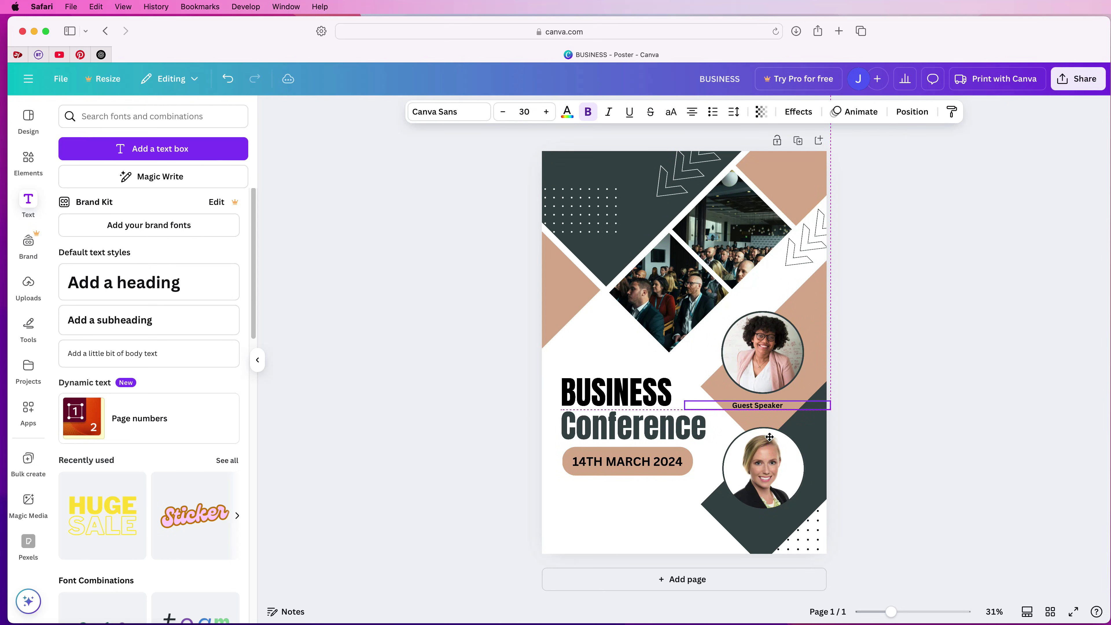
Step: Make the Guest Speaker label white and duplicate it below the second portrait
click(567, 115)
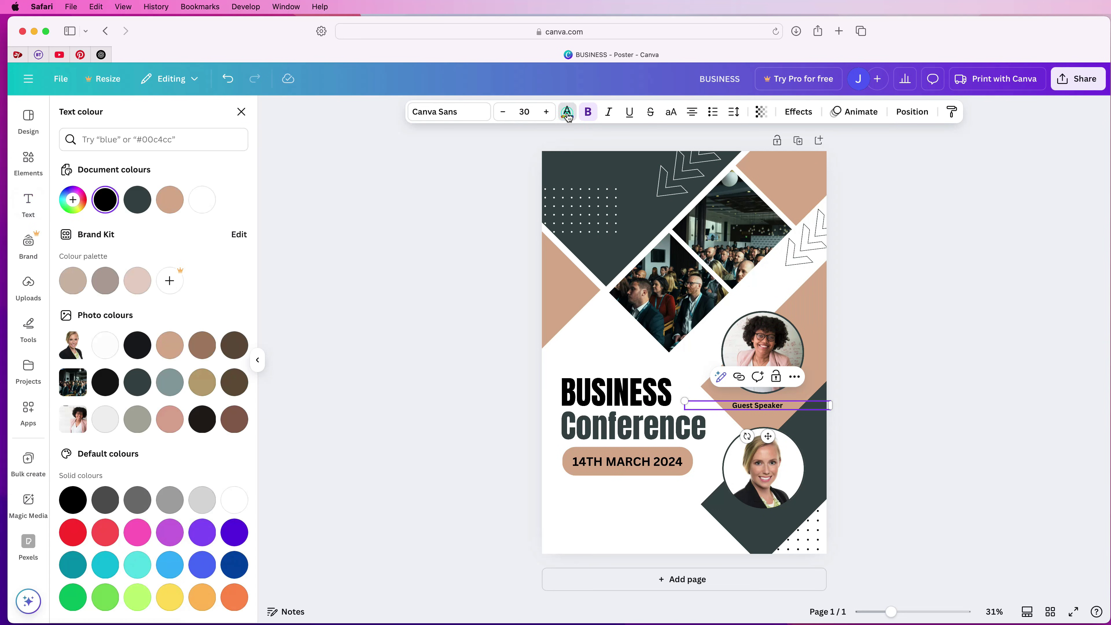
click(201, 200)
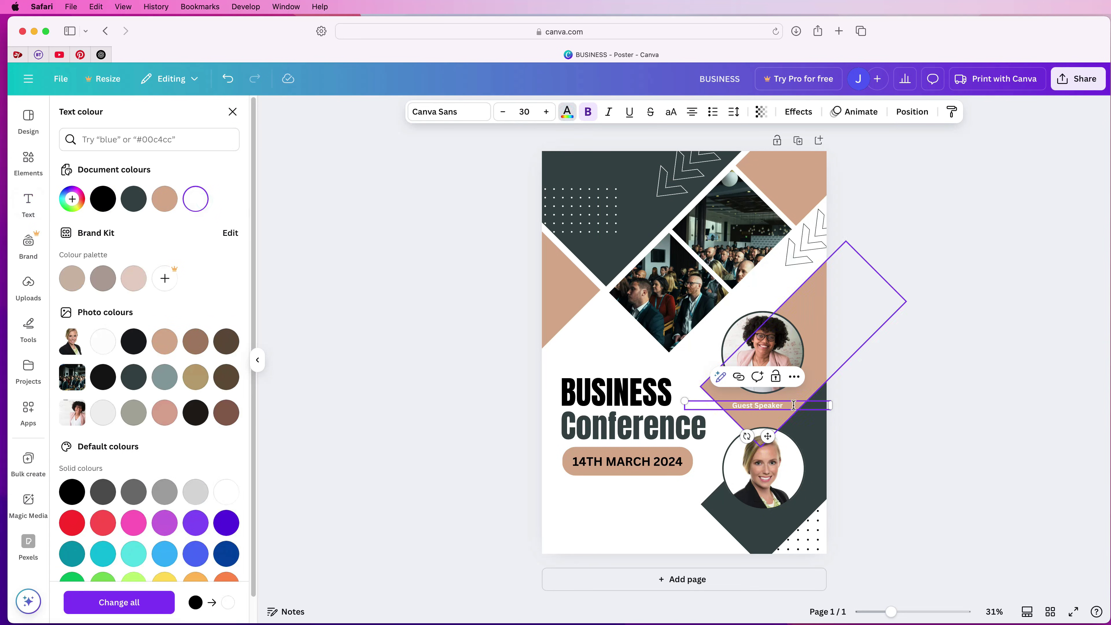
click(794, 377)
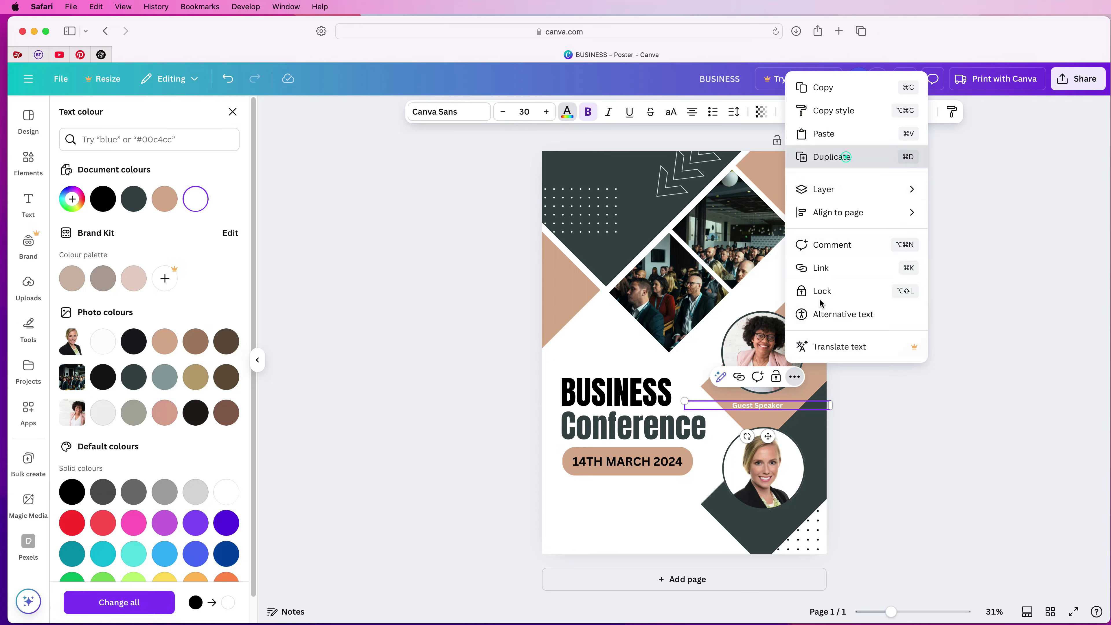
click(847, 158)
mouse_move(771, 439)
mouse_down()
mouse_move(772, 553)
mouse_move(781, 451)
mouse_up()
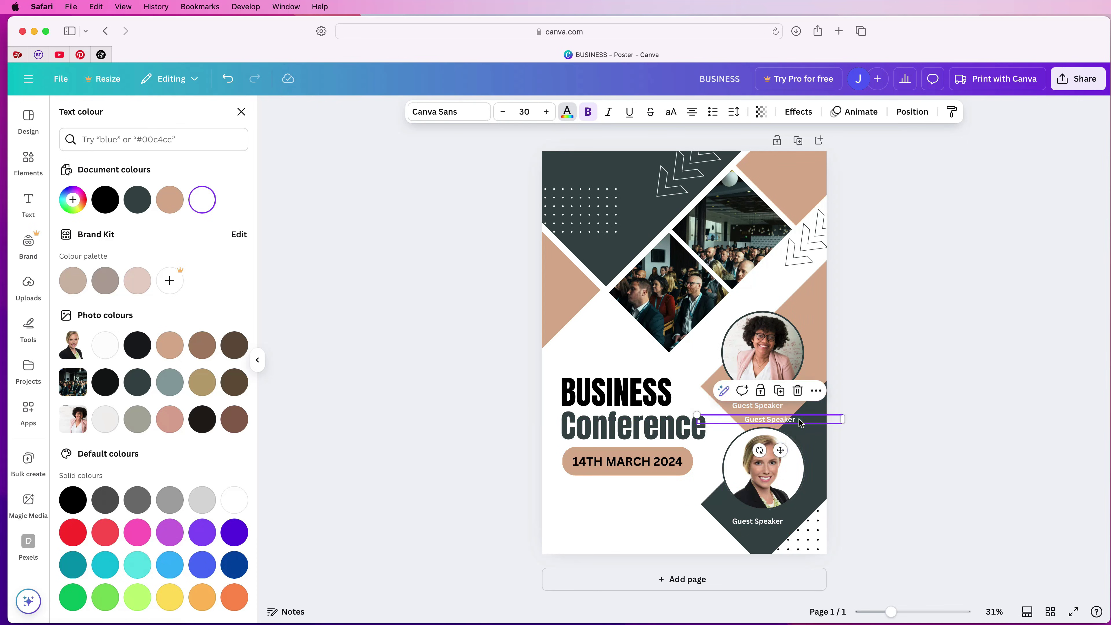
Step: Retype a label copy as the first speaker's name in capitals at size 40, under the top label
double_click(799, 422)
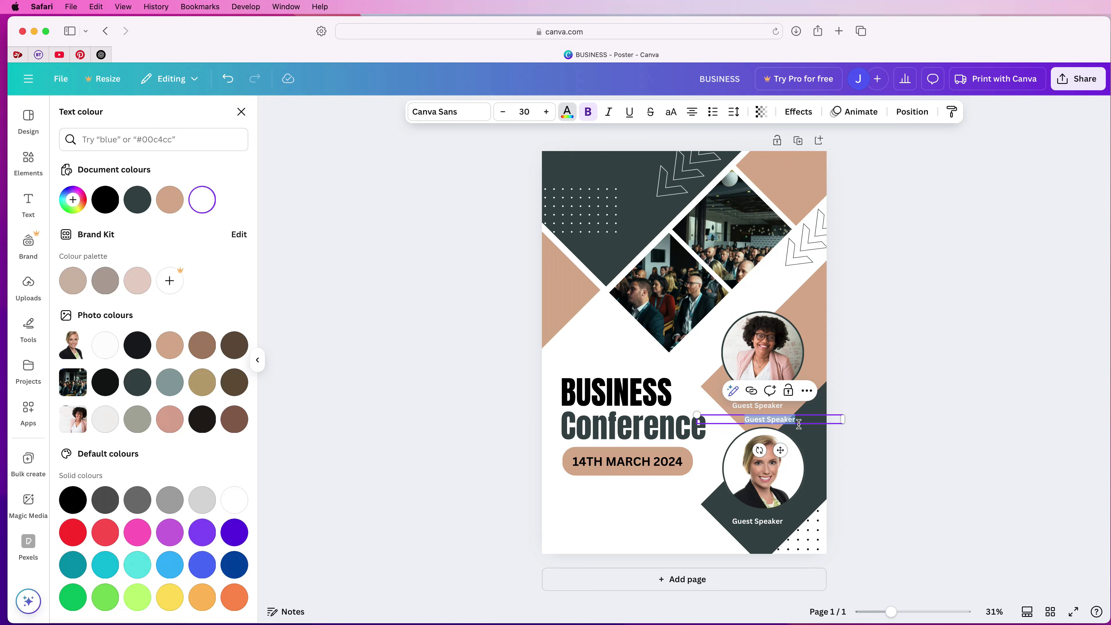
drag(805, 419, 746, 418)
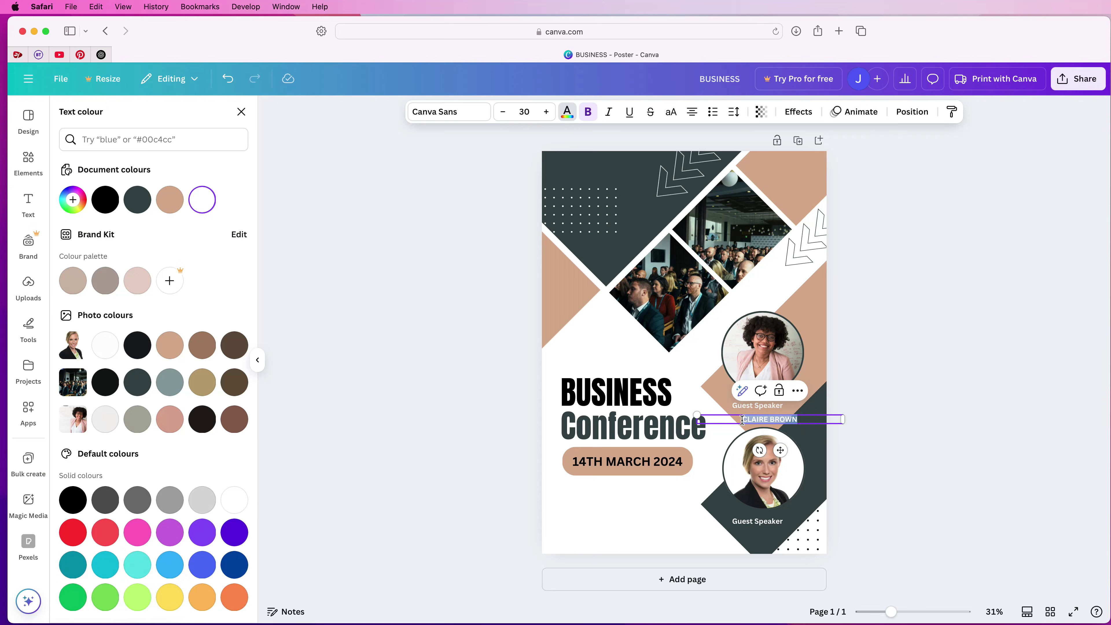
click(522, 112)
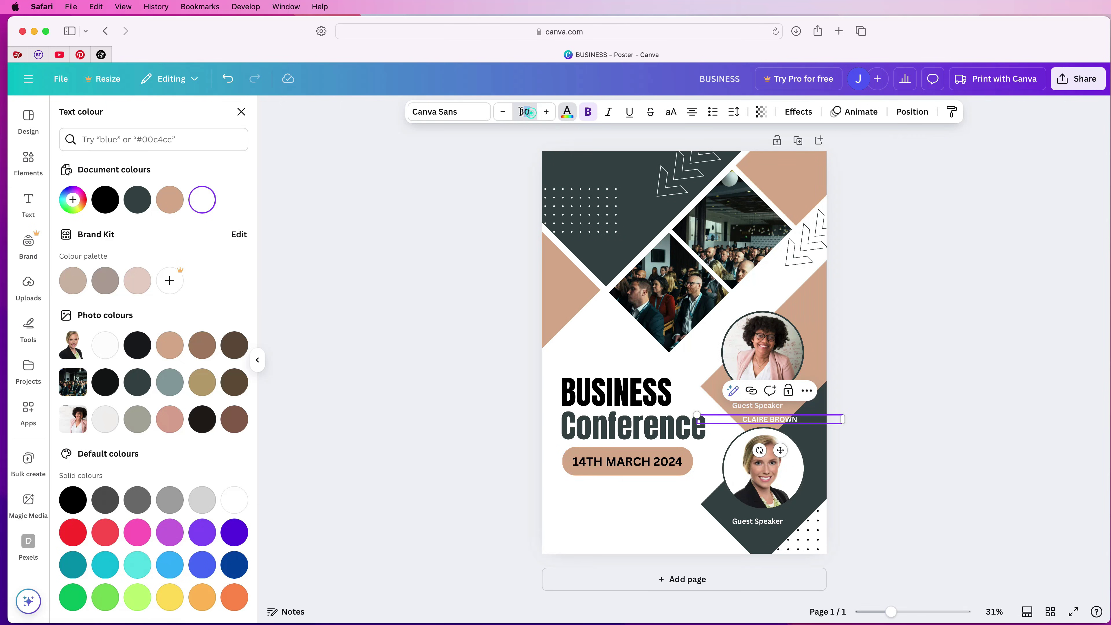
text(40)
key(Return)
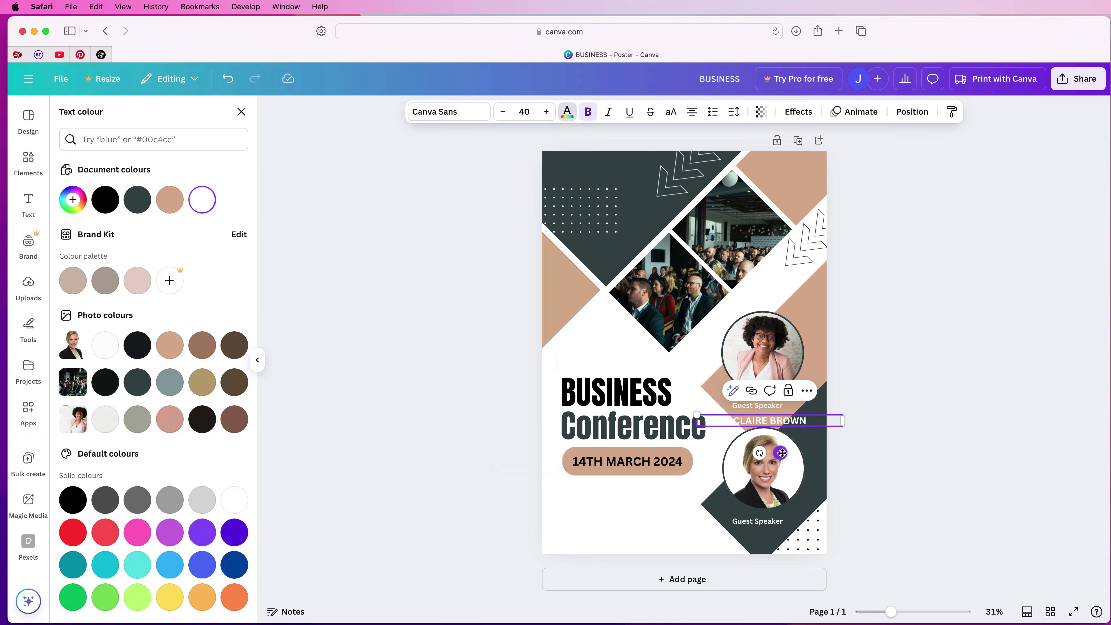
drag(780, 453, 772, 449)
Step: Duplicate the name below the second portrait and retype it as the second speaker's name
click(798, 384)
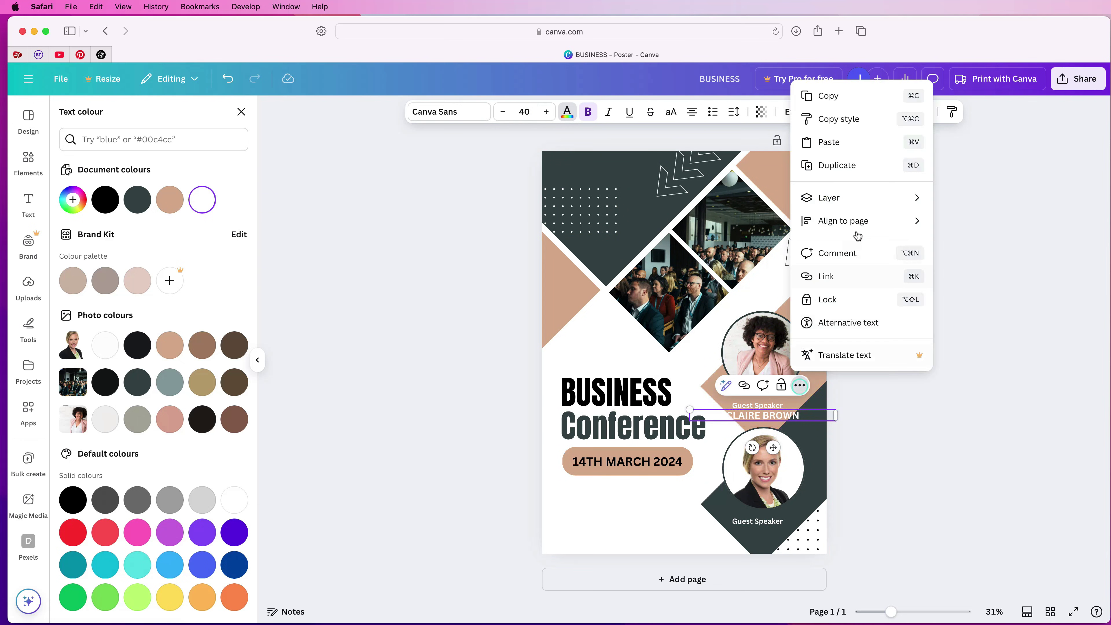
click(835, 164)
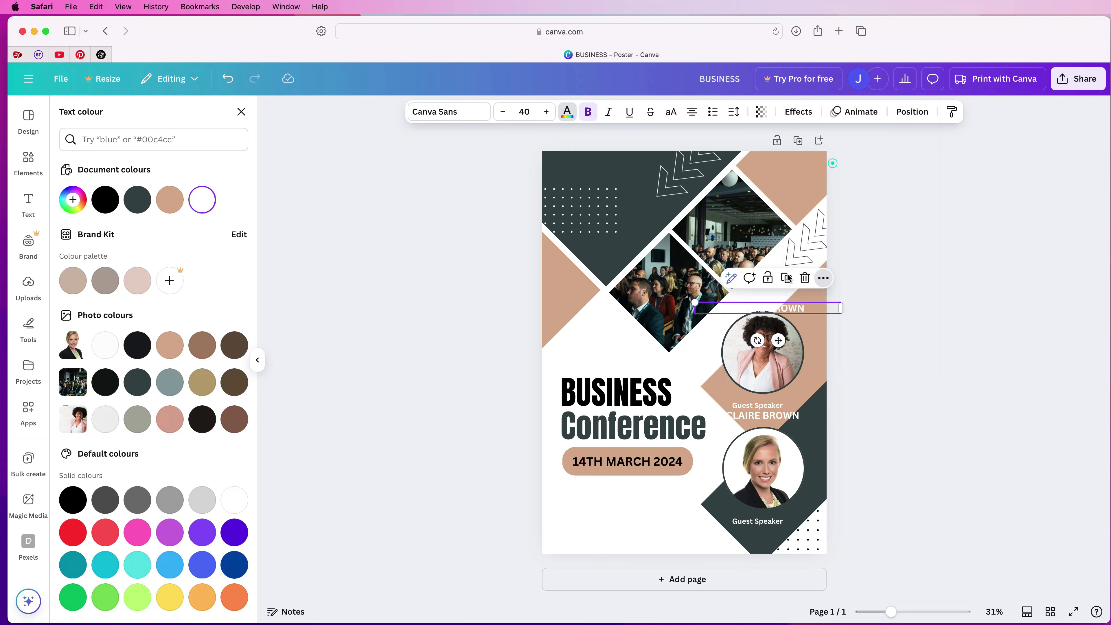
drag(779, 343, 769, 566)
double_click(780, 531)
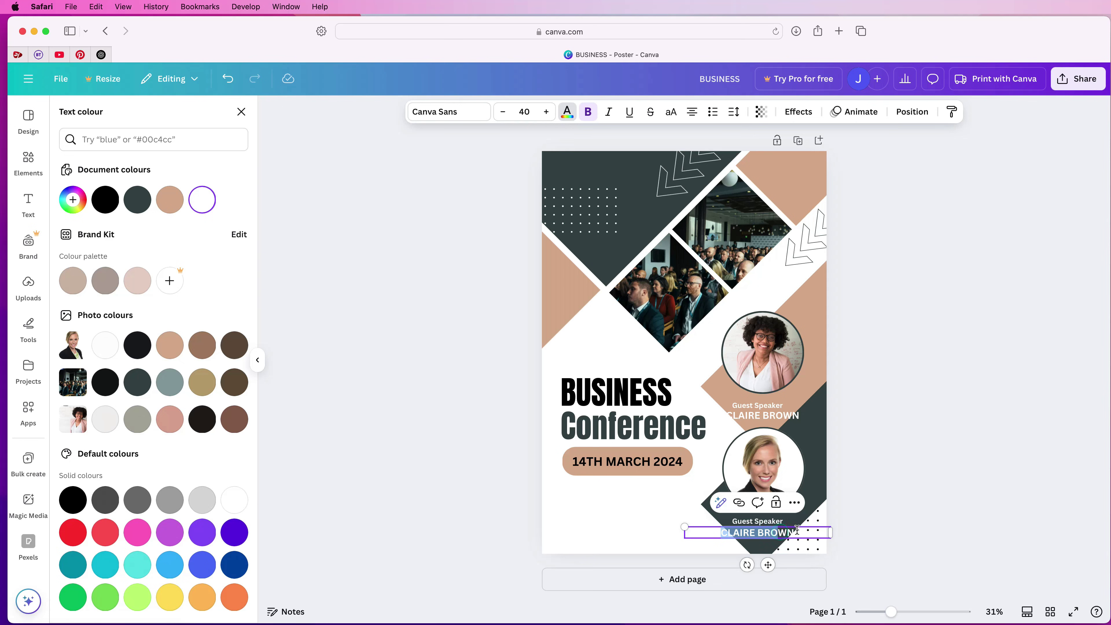
drag(768, 565, 773, 564)
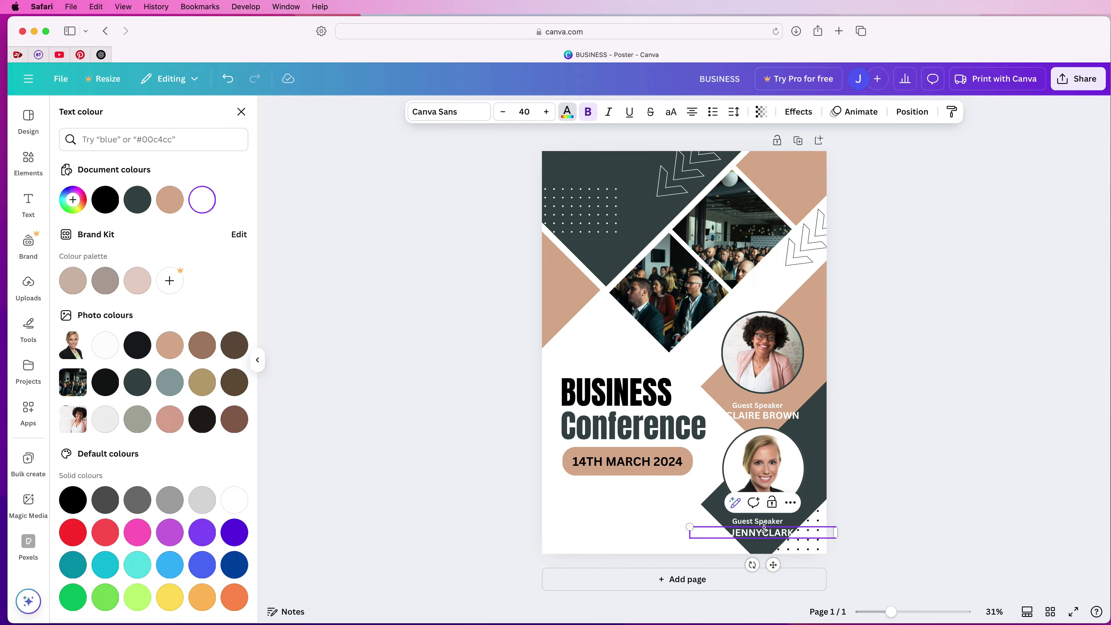
Step: Align the lower Guest Speaker label just above the second speaker's name
click(763, 519)
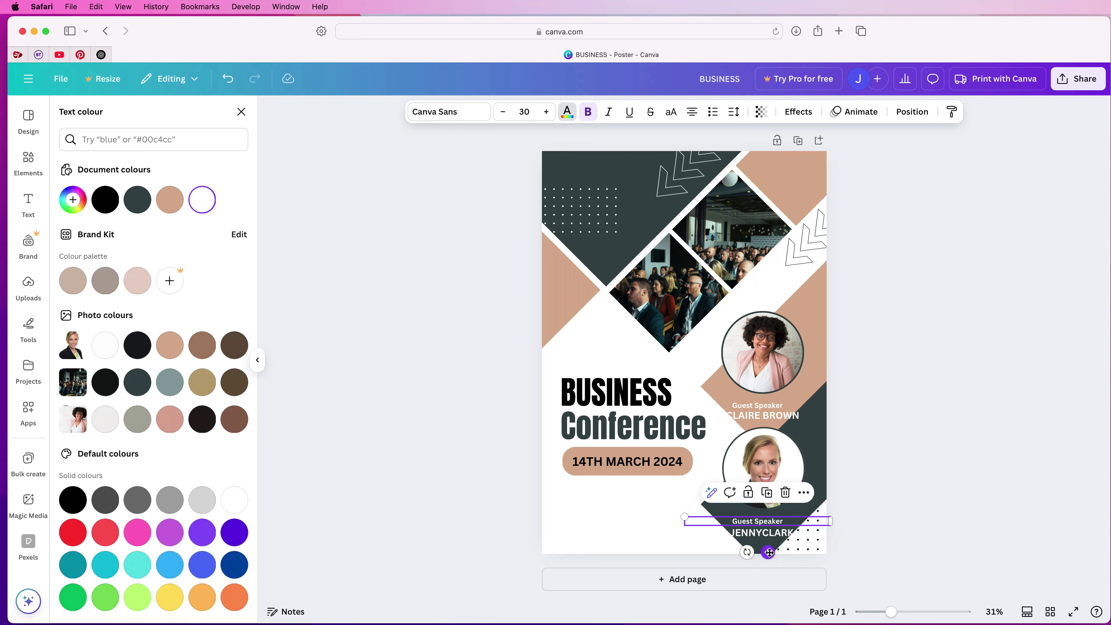
drag(765, 554, 769, 554)
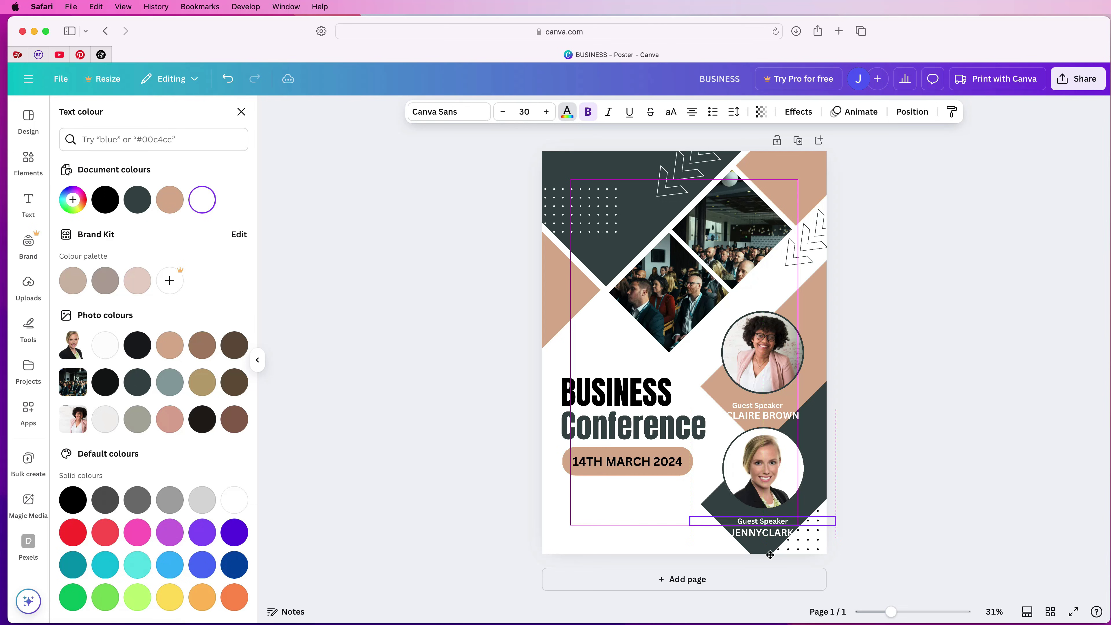
drag(769, 554, 769, 554)
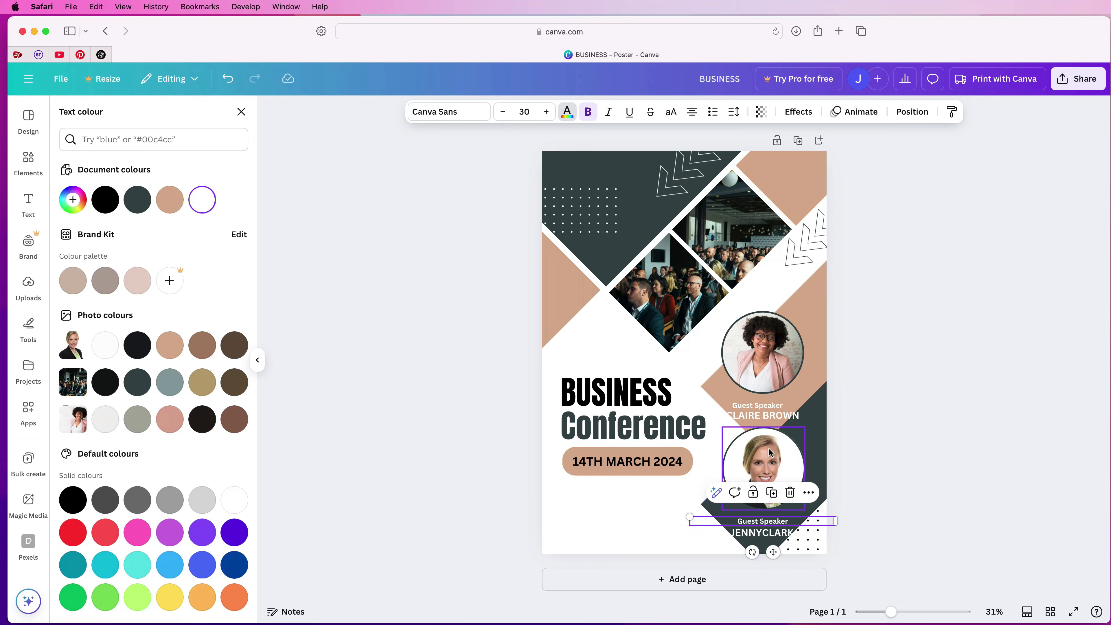
click(762, 533)
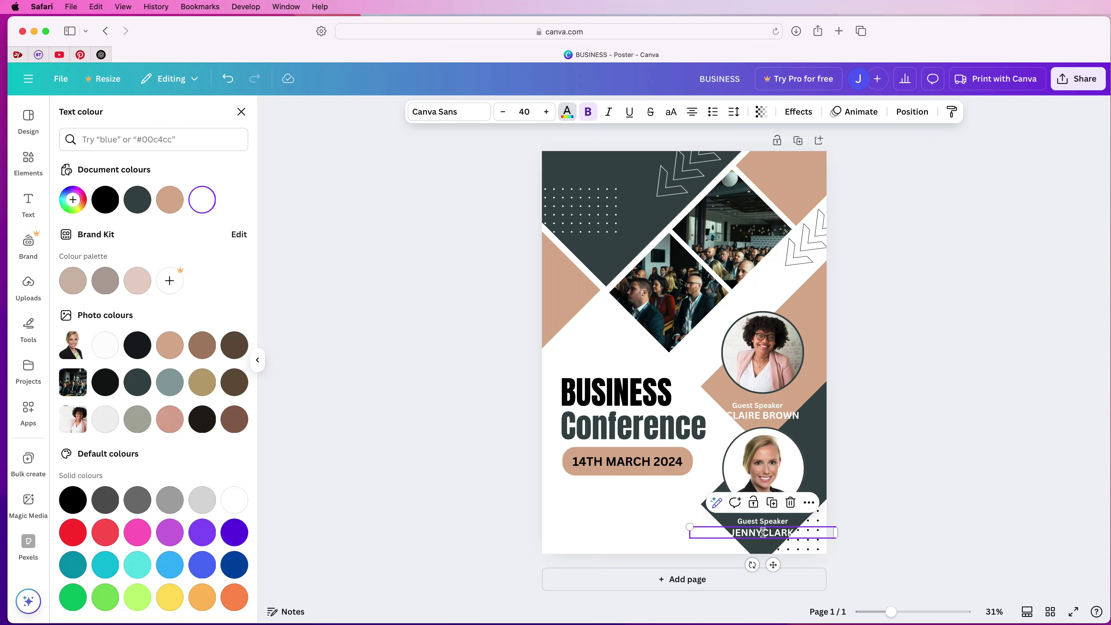
Step: Group the second speaker's portrait with its Guest Speaker label and name
shift+click(771, 521)
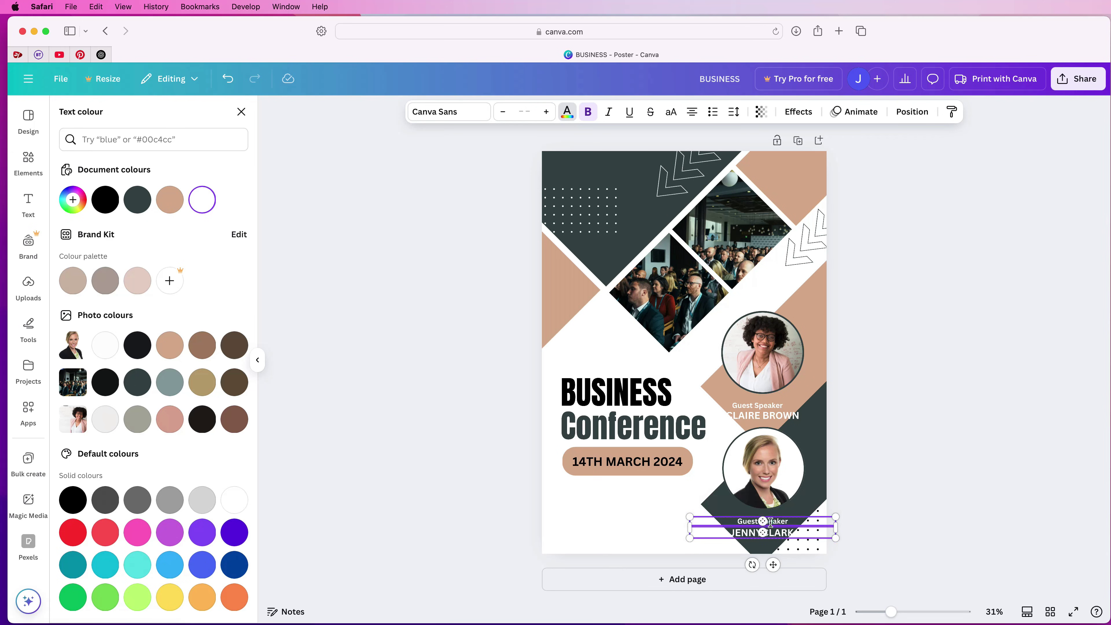
shift+click(770, 489)
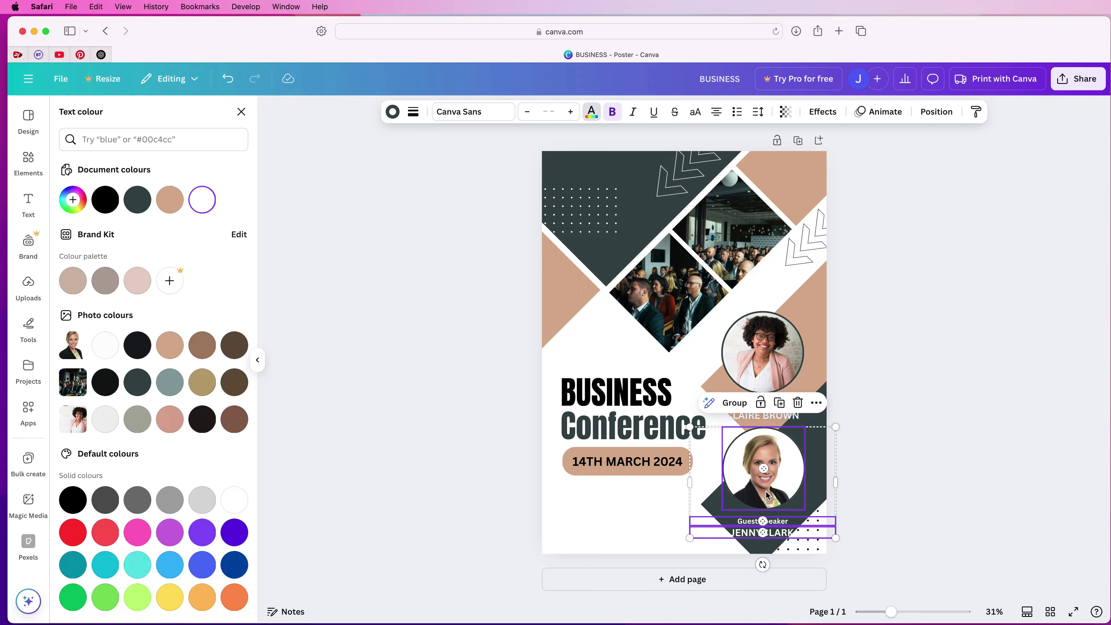
click(734, 402)
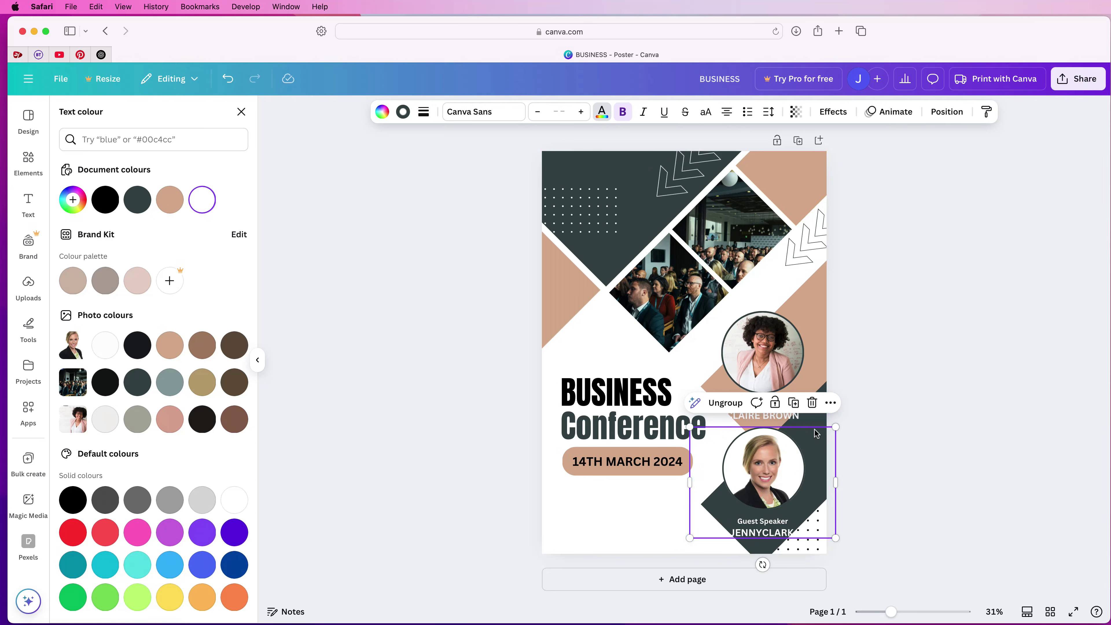
Step: Group the first speaker's portrait with both labels and nudge the group slightly left
click(760, 559)
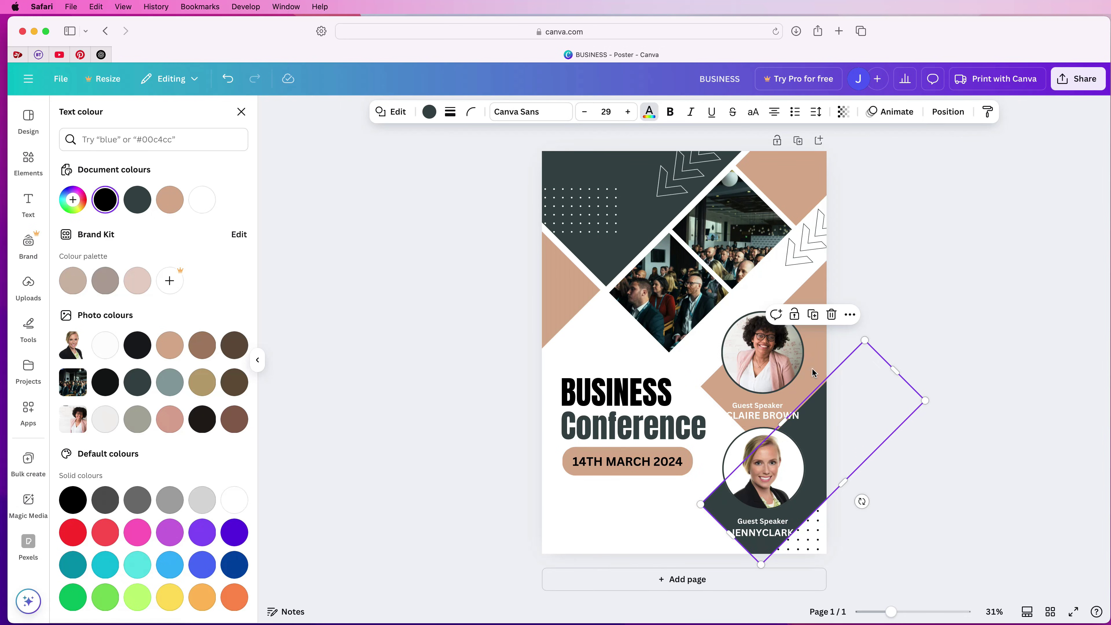
click(648, 533)
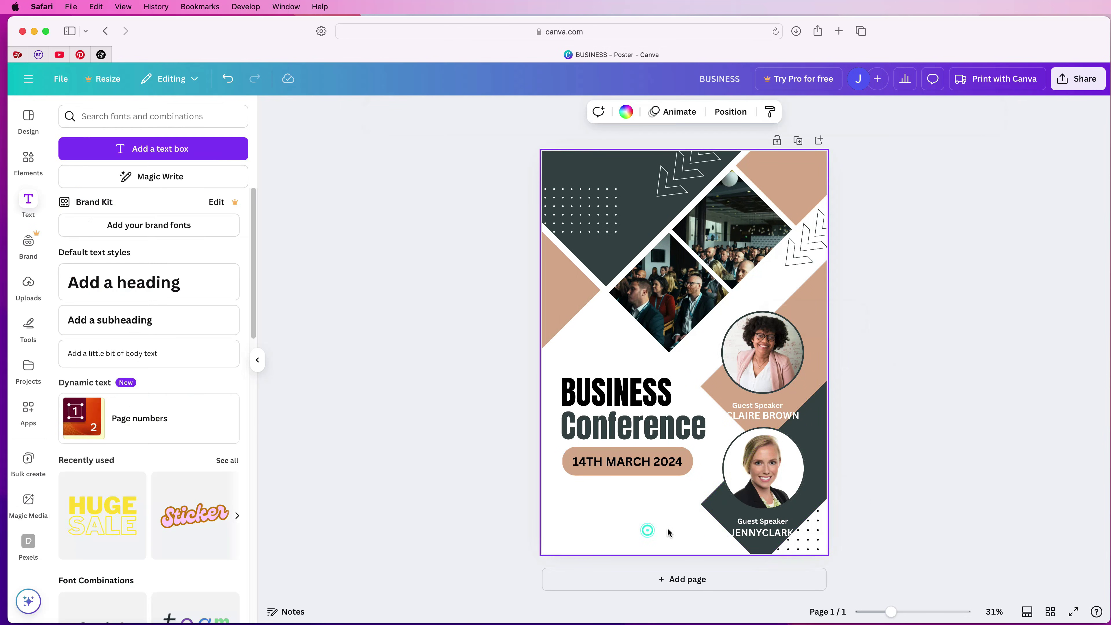
click(770, 414)
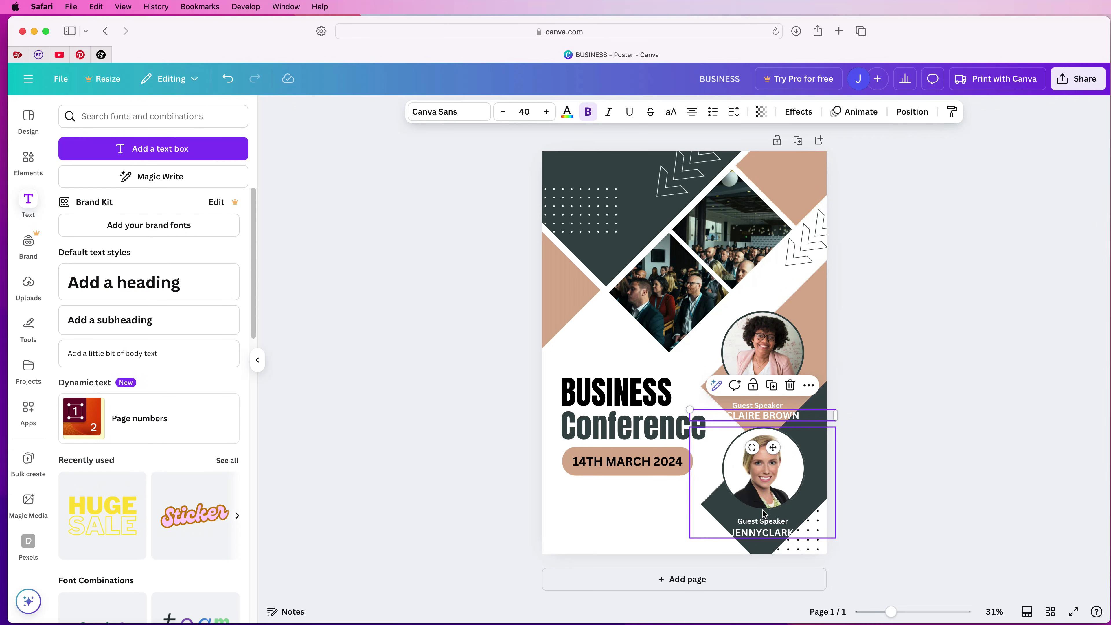
click(863, 324)
click(762, 405)
shift+click(763, 415)
shift+click(762, 346)
click(753, 289)
drag(771, 369, 775, 372)
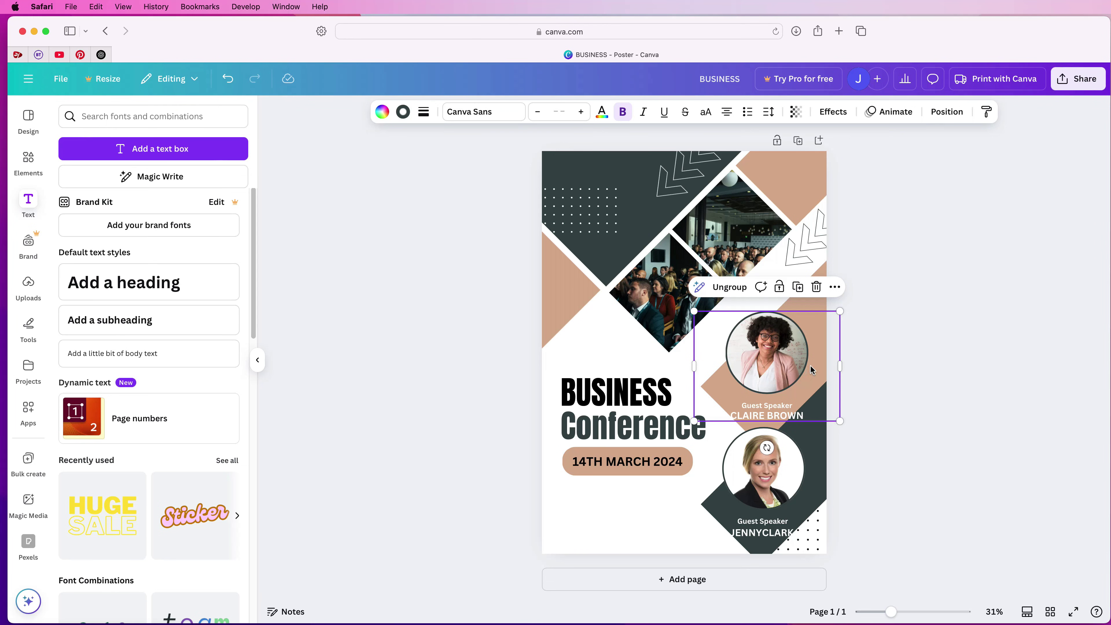
Step: Try shifting the tan diamond behind the first portrait, then reselect the group and deselect
click(809, 303)
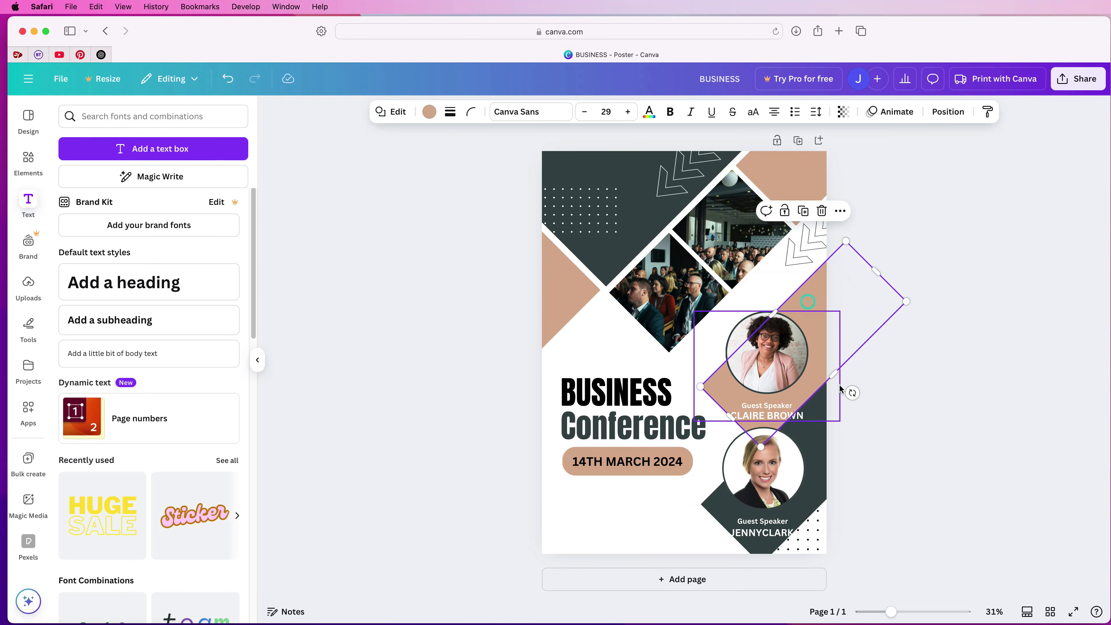
drag(807, 293, 804, 292)
click(820, 419)
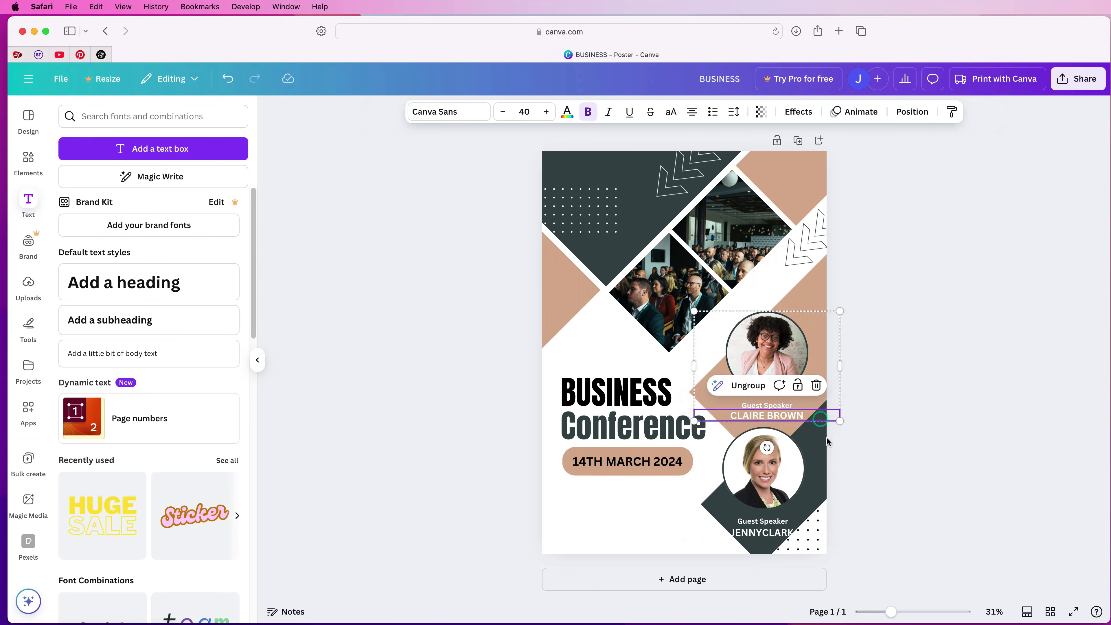
click(858, 509)
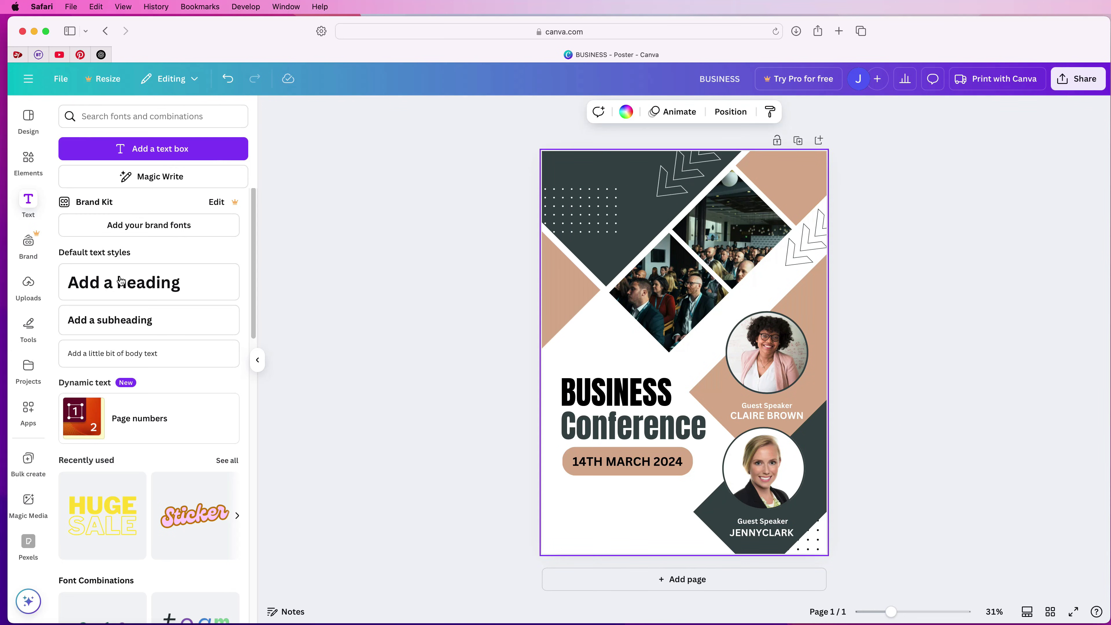
Step: Add a subheading reading 'Discover valuable knowledge and skills from our guest speakers…' and move it up-left
click(121, 324)
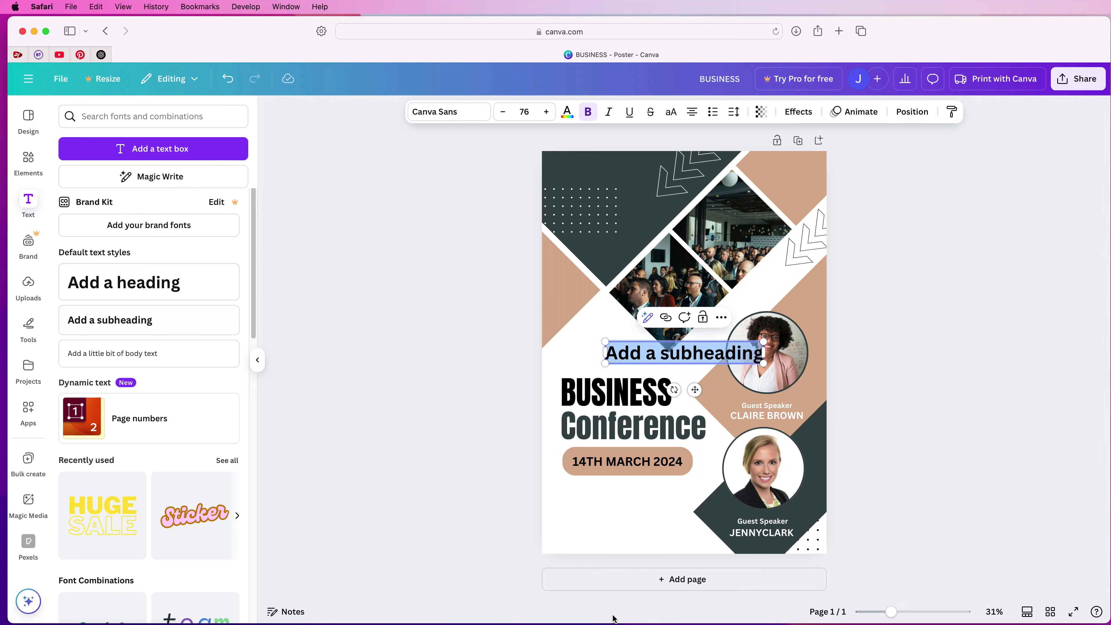
text(Discover valuable kn)
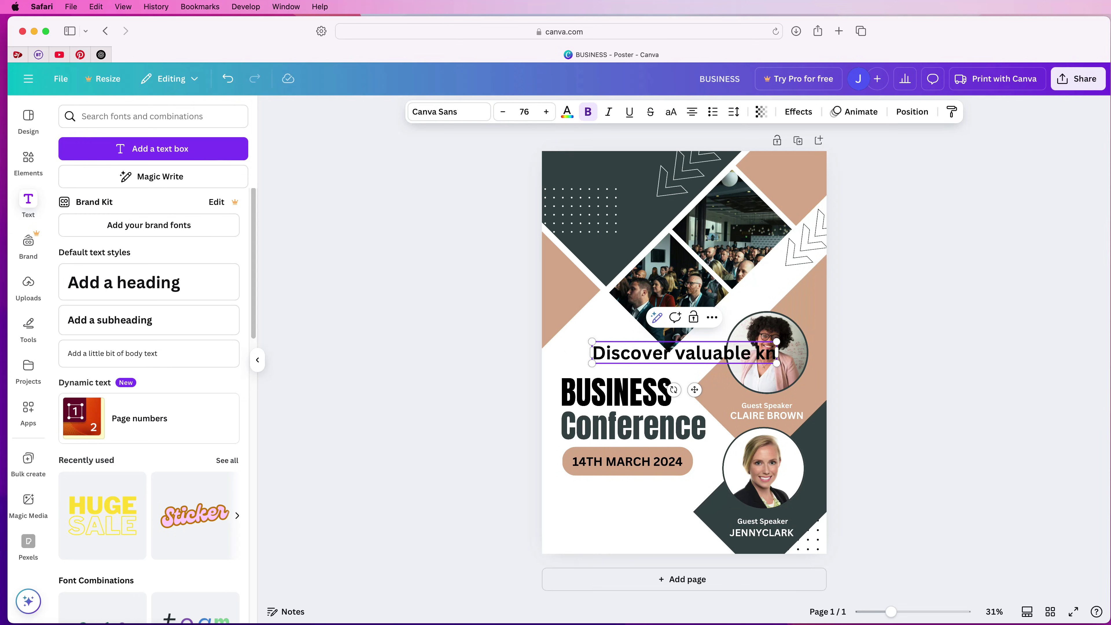
text(owledge and skills from our guest speakers.  Learn, share and connect)
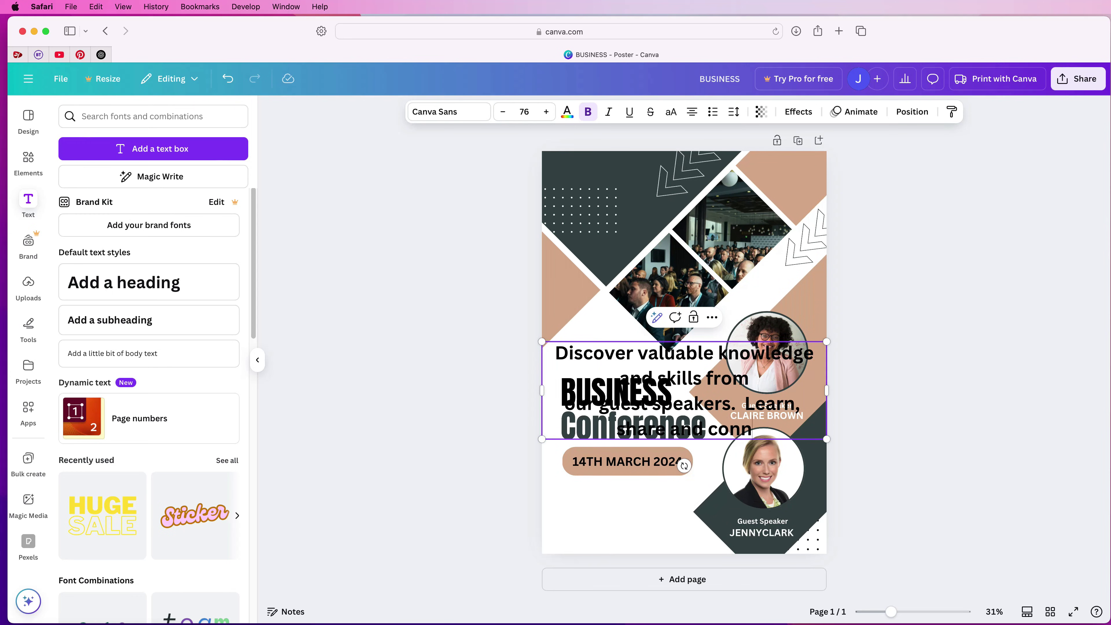
click(849, 340)
drag(702, 361, 699, 318)
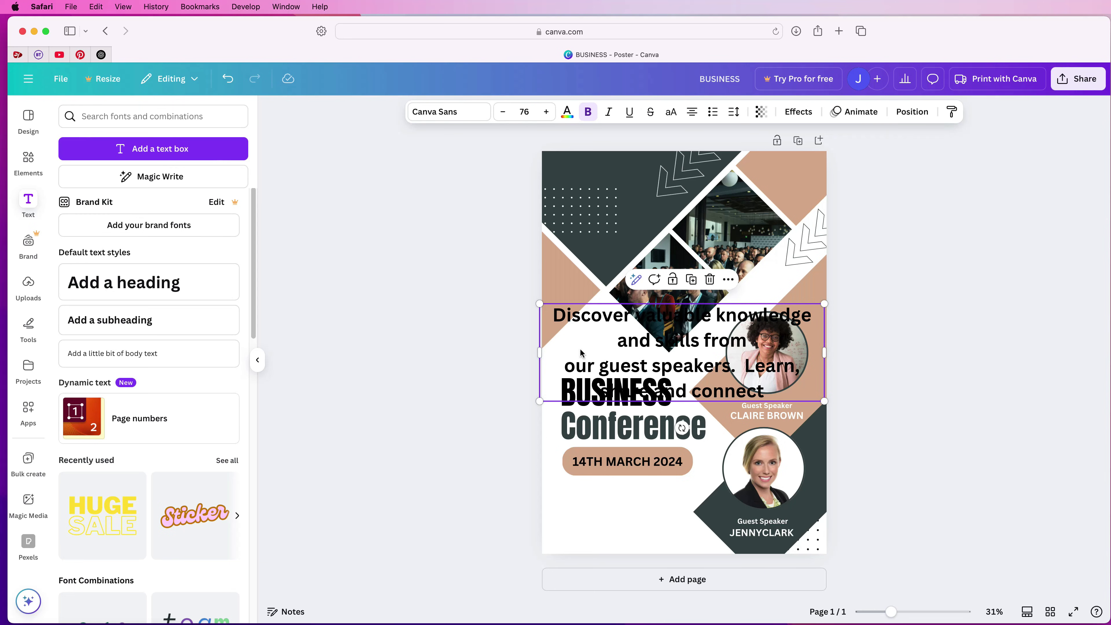
Step: Left-align the description, set size 30 without bold, and place it above BUSINESS
click(692, 114)
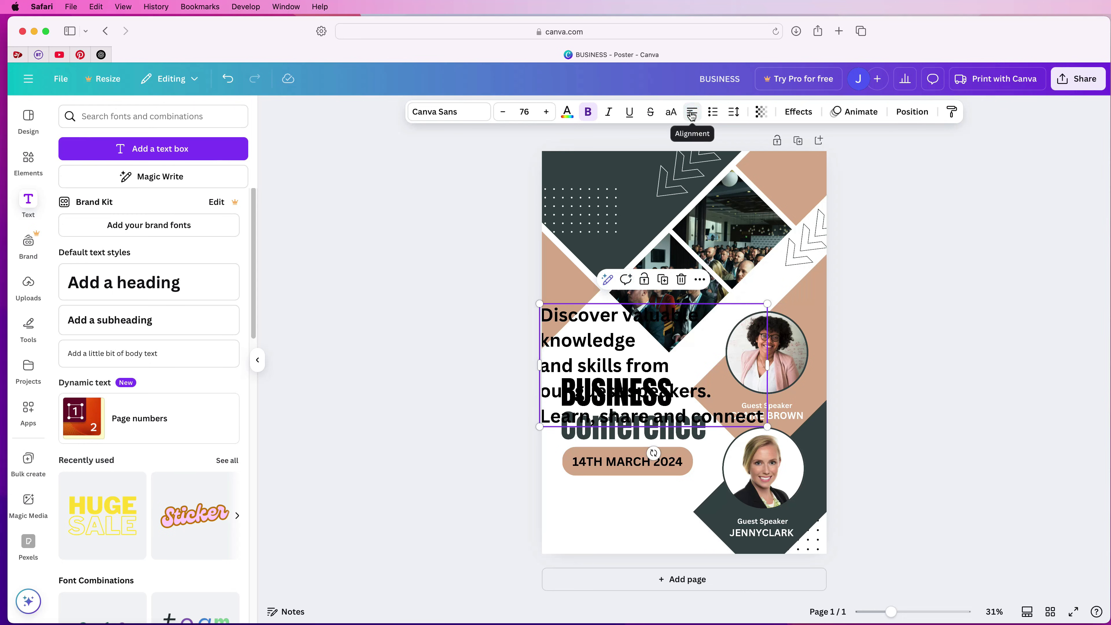
click(692, 114)
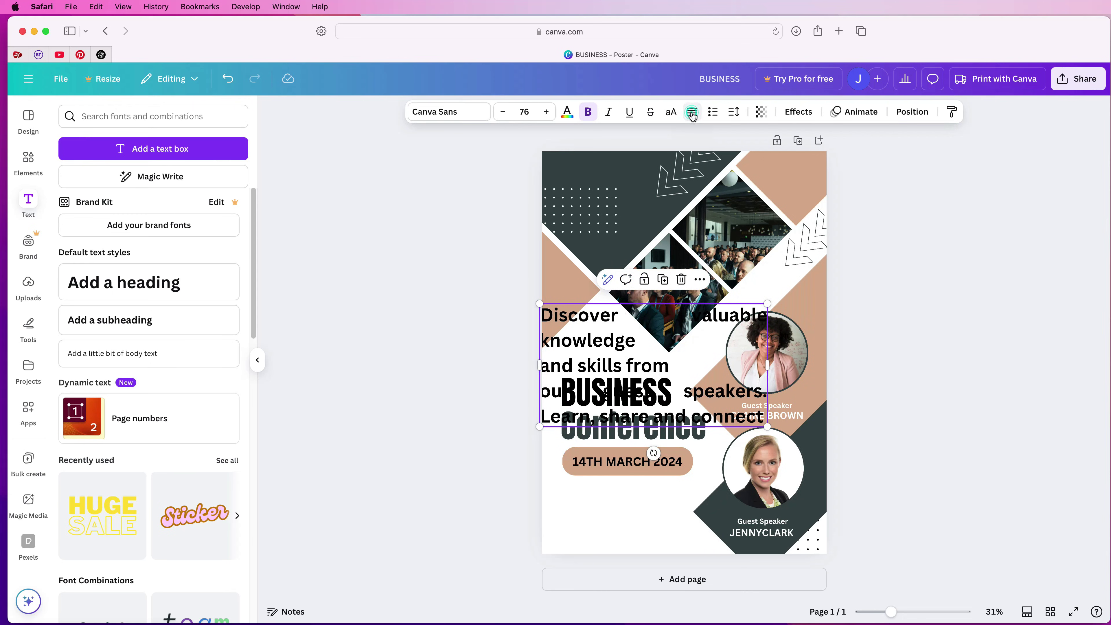
click(693, 114)
click(693, 114)
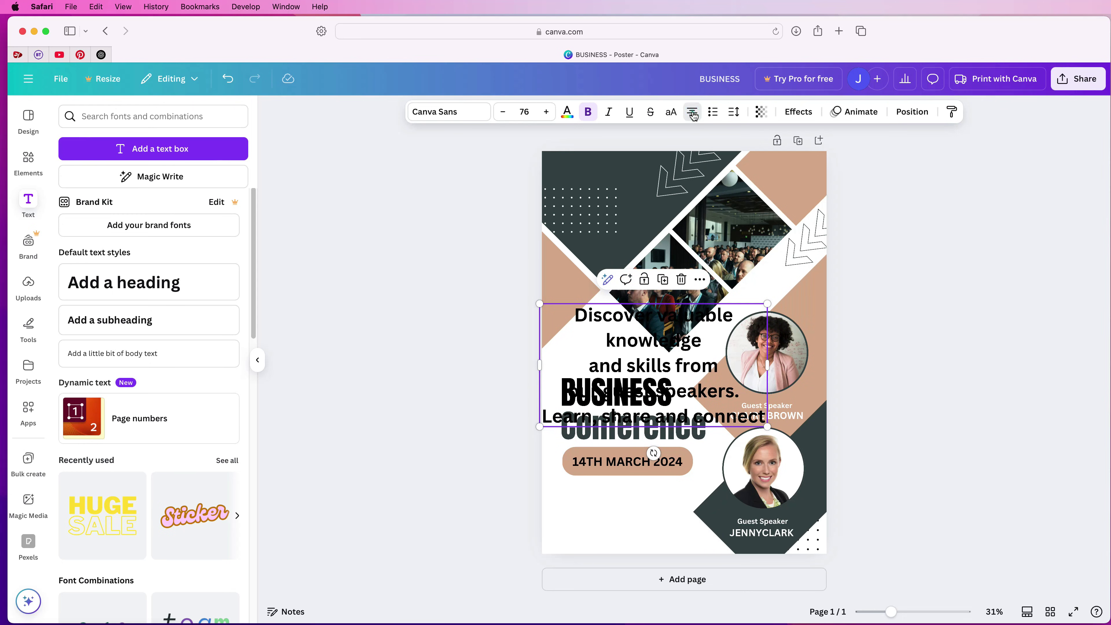
click(693, 115)
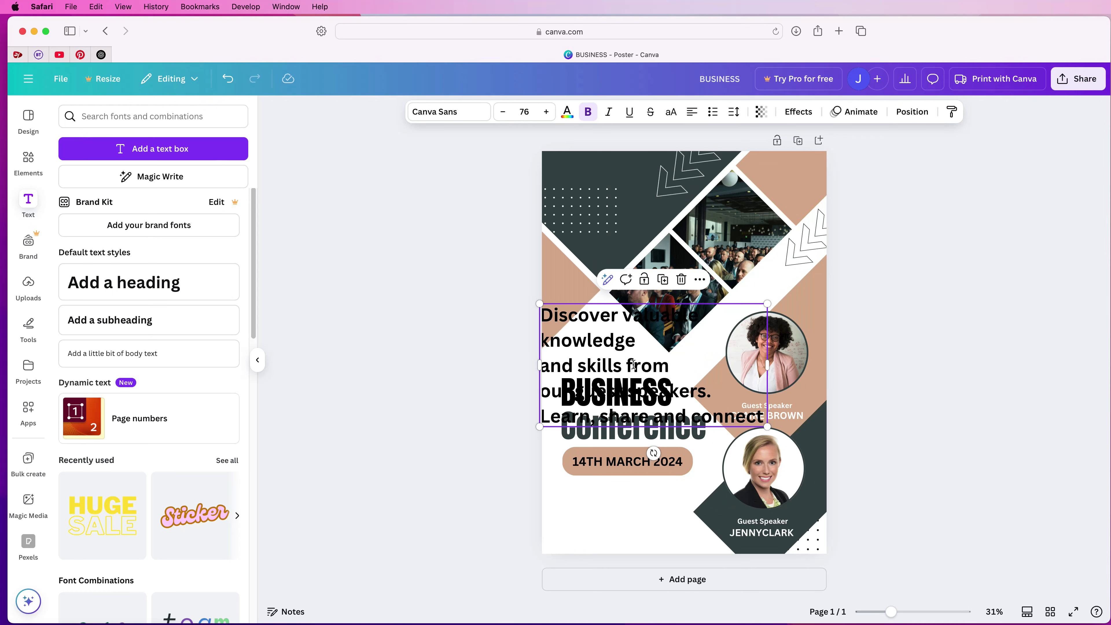
click(533, 112)
text(30)
key(Return)
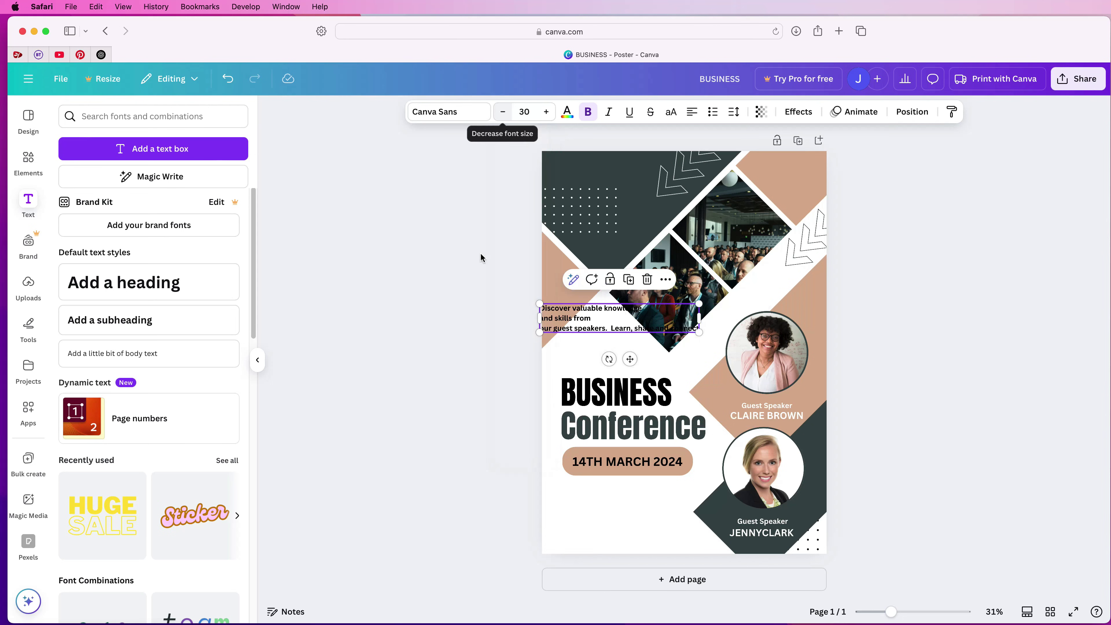
click(587, 113)
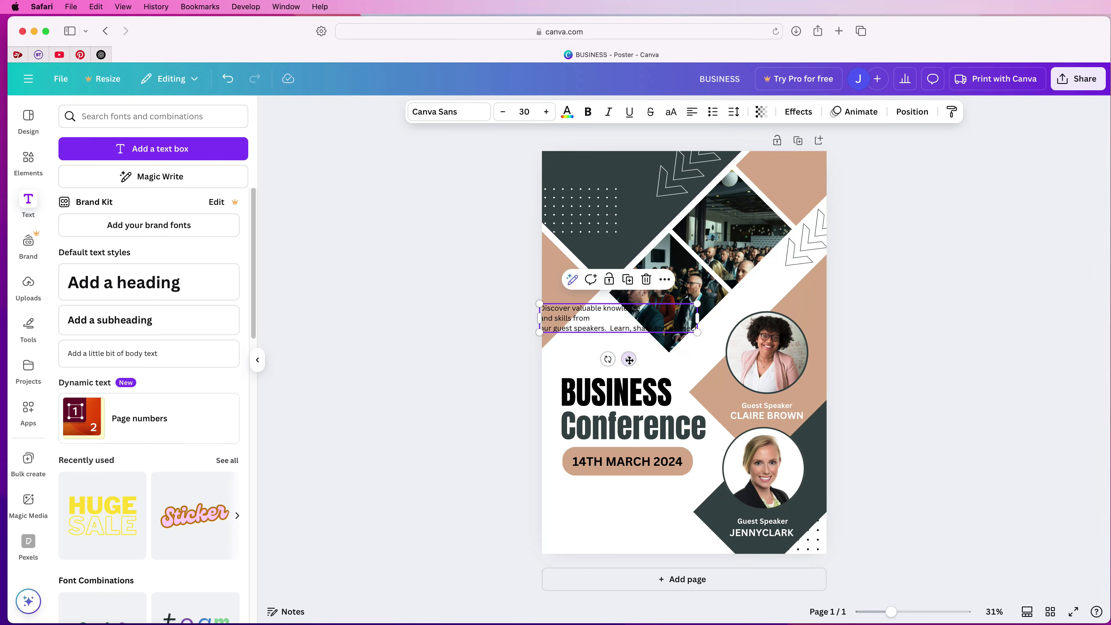
drag(629, 359, 653, 384)
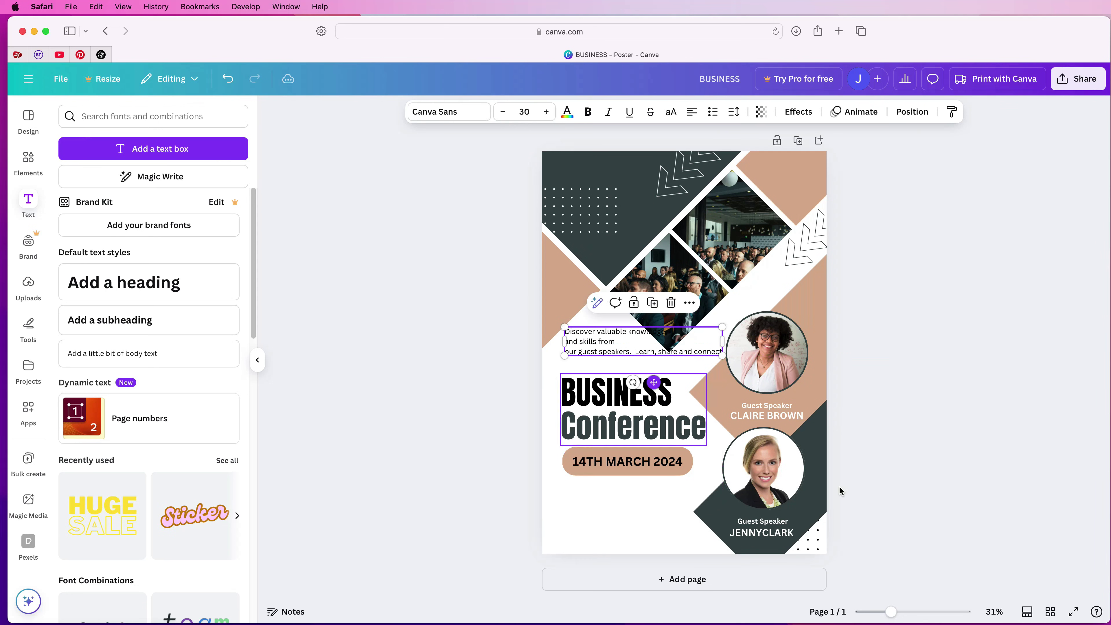
Step: Zoom in, shift the description text right, and break the line after 'knowledge'
drag(892, 612, 917, 615)
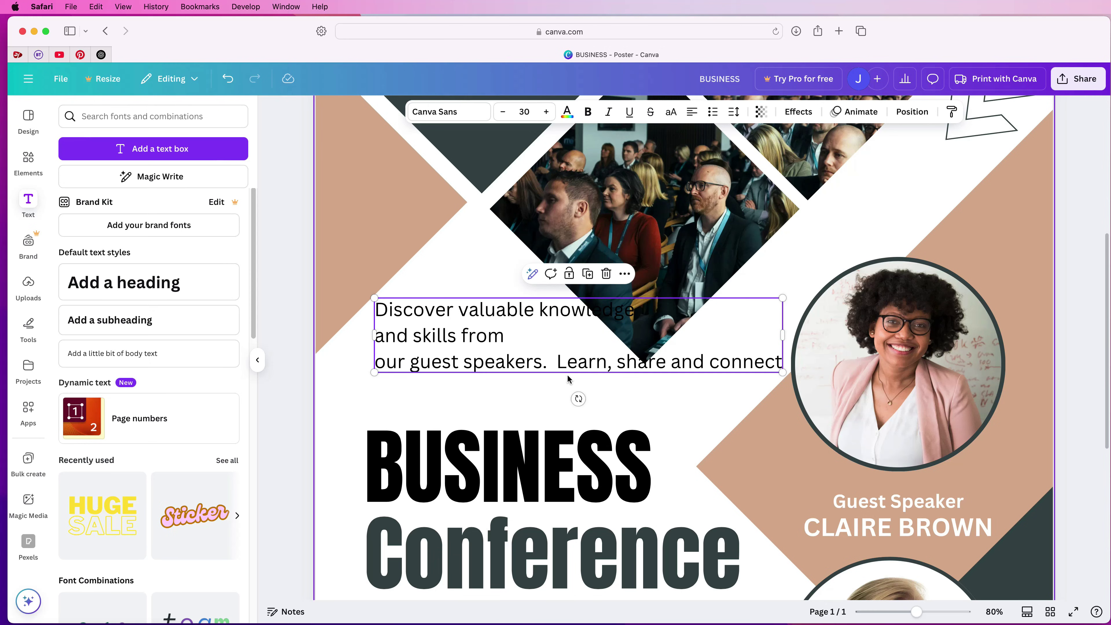
click(376, 362)
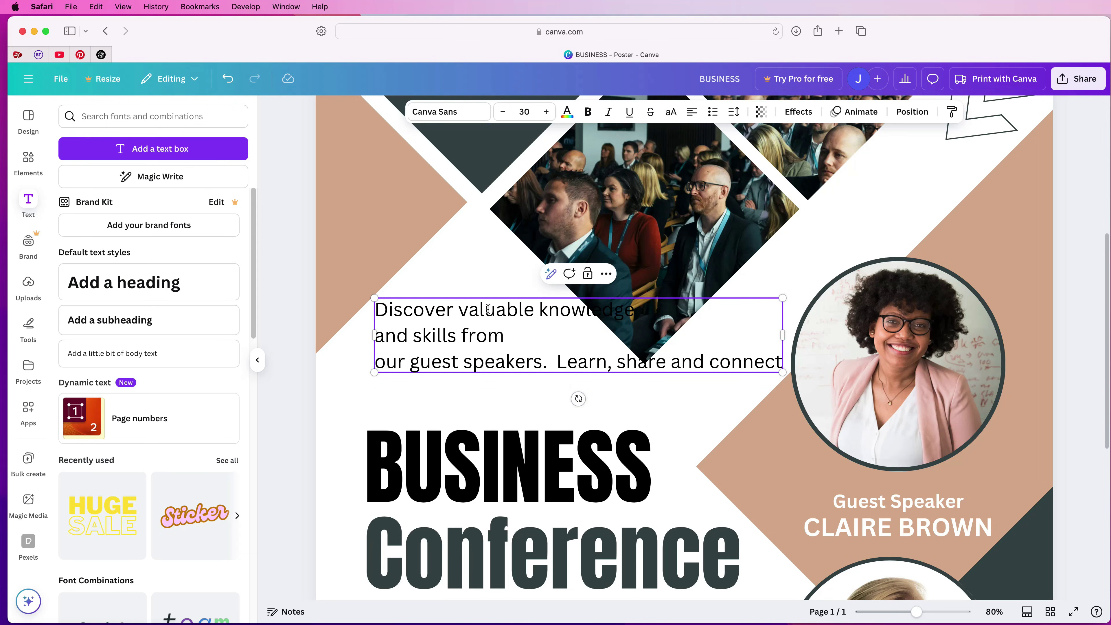
drag(479, 309, 494, 310)
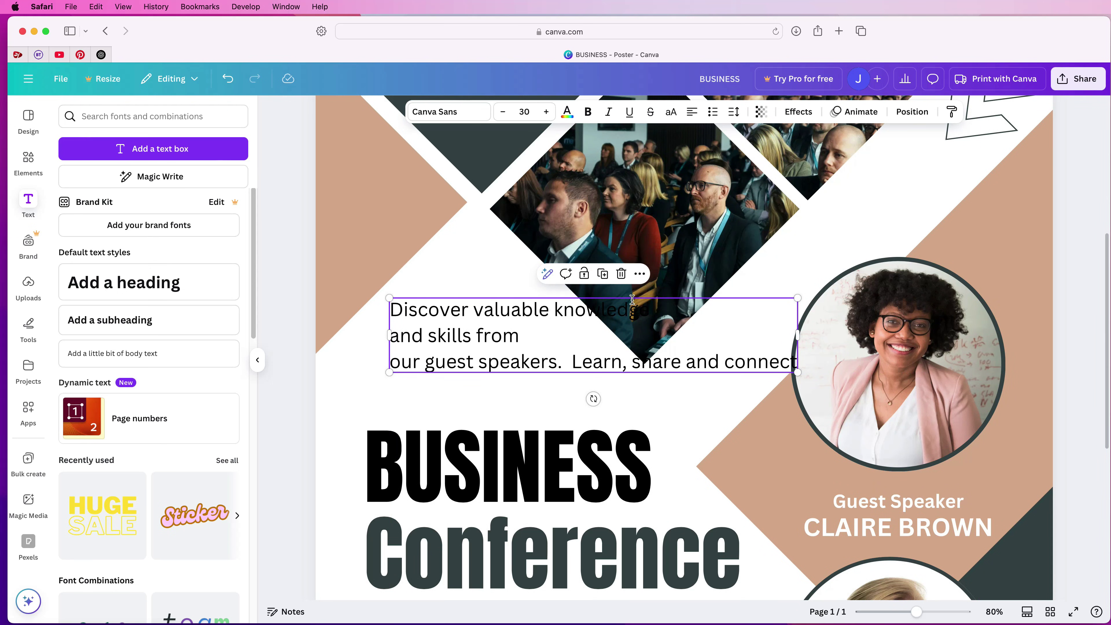
click(554, 312)
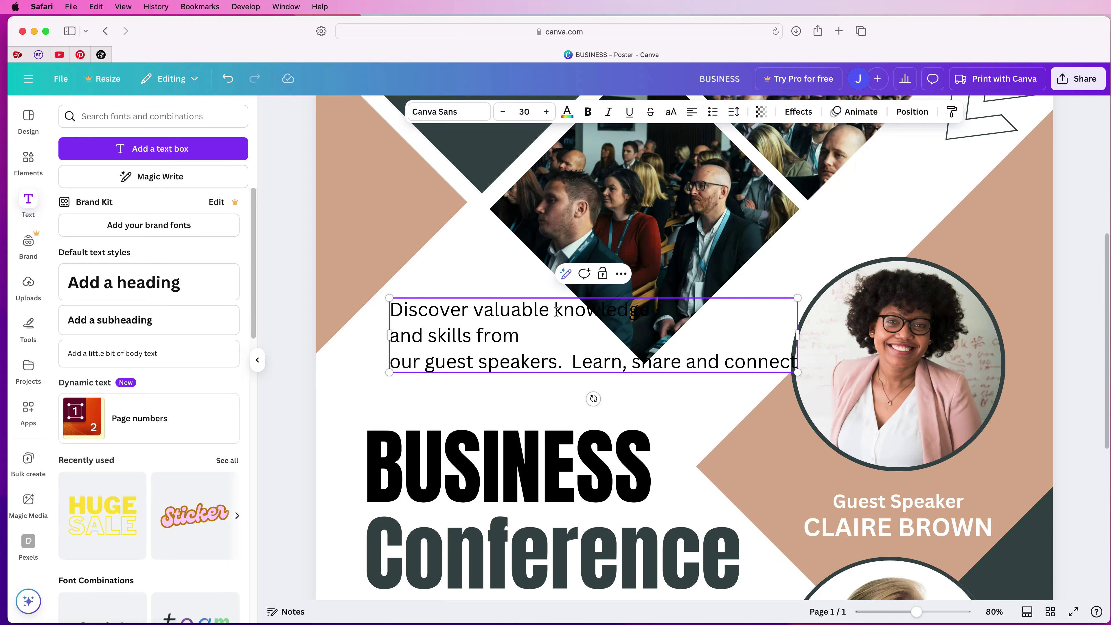
key(Return)
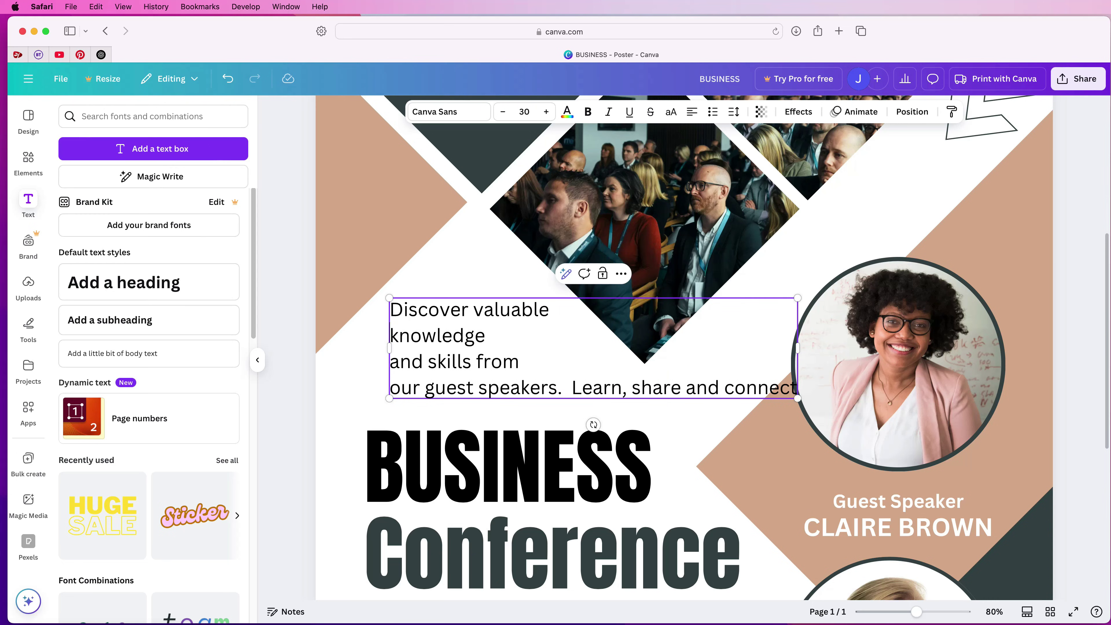
Step: Rejoin 'and skills from' lines and put 'Learn, share and connect' on its own line
click(391, 362)
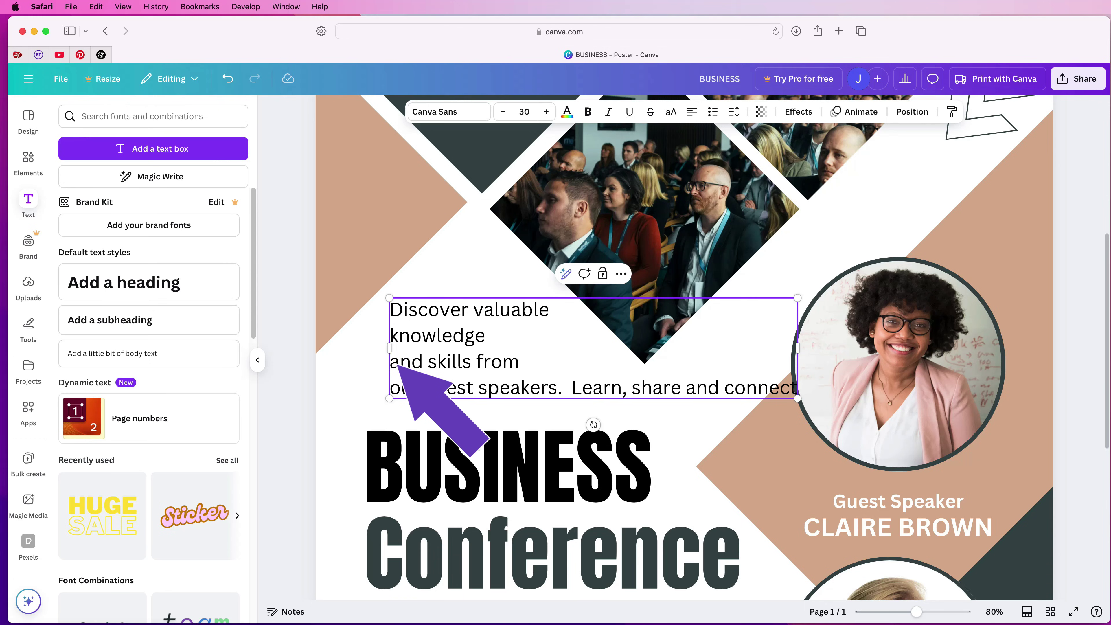
key(BackSpace)
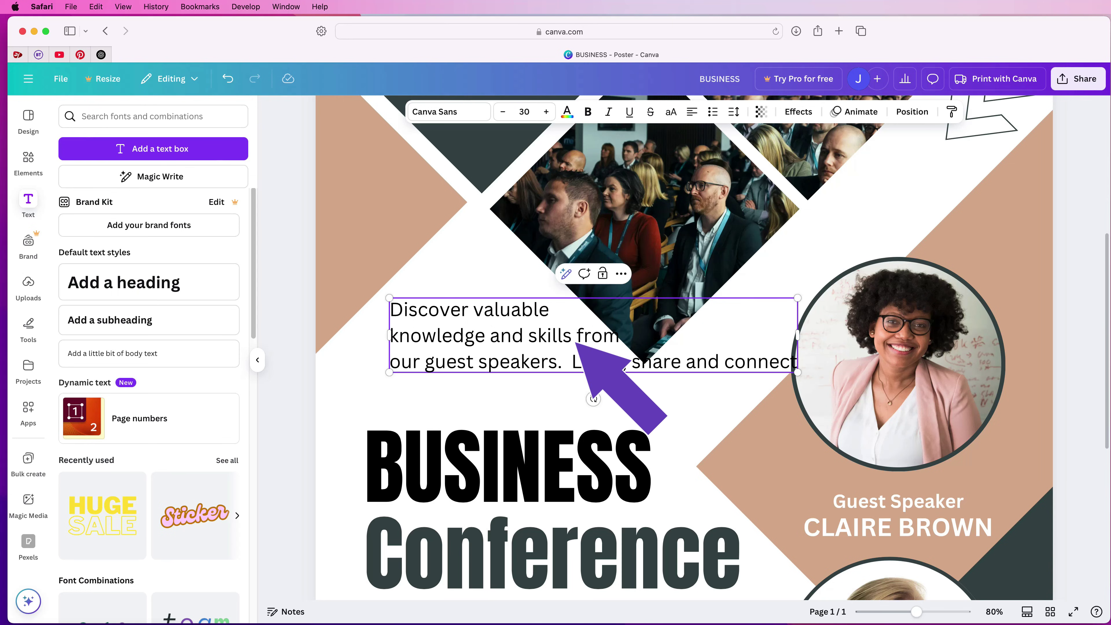
key(Return)
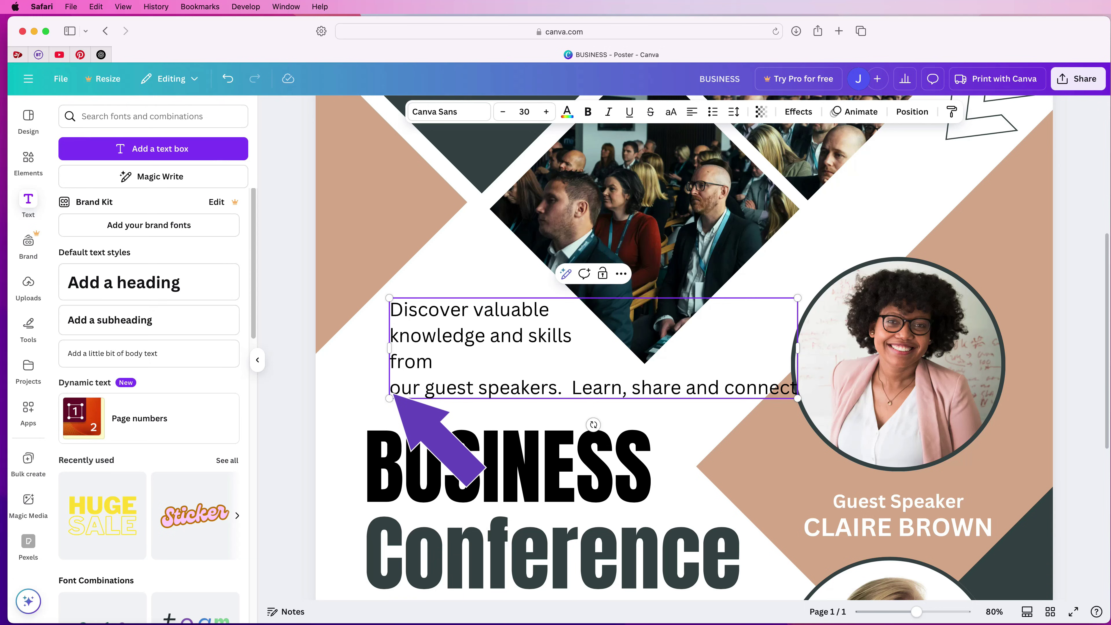
key(BackSpace)
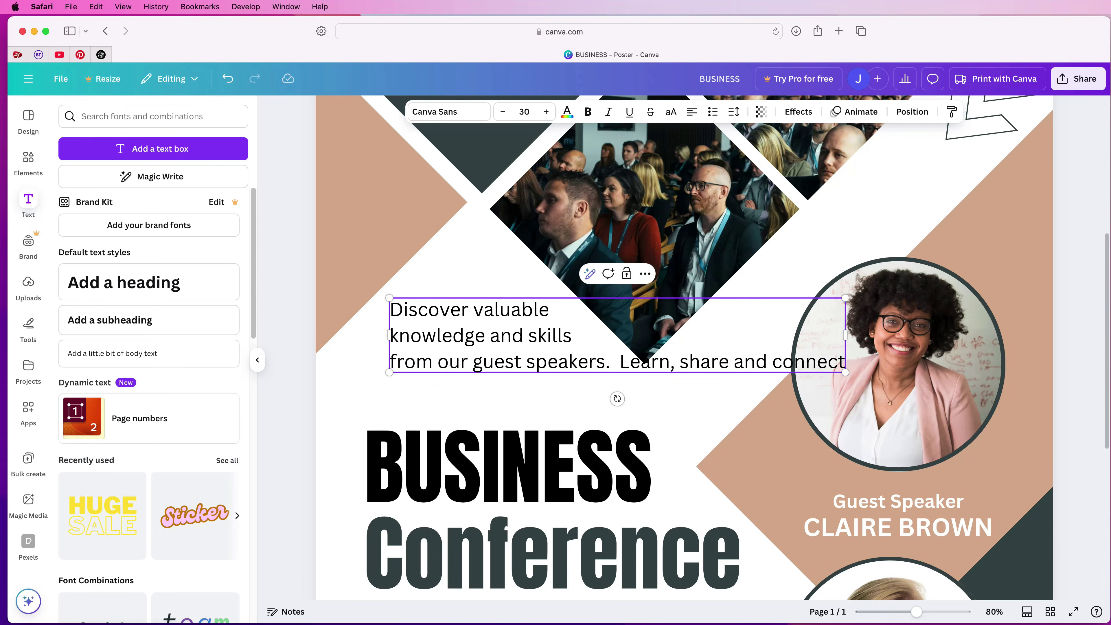
click(619, 361)
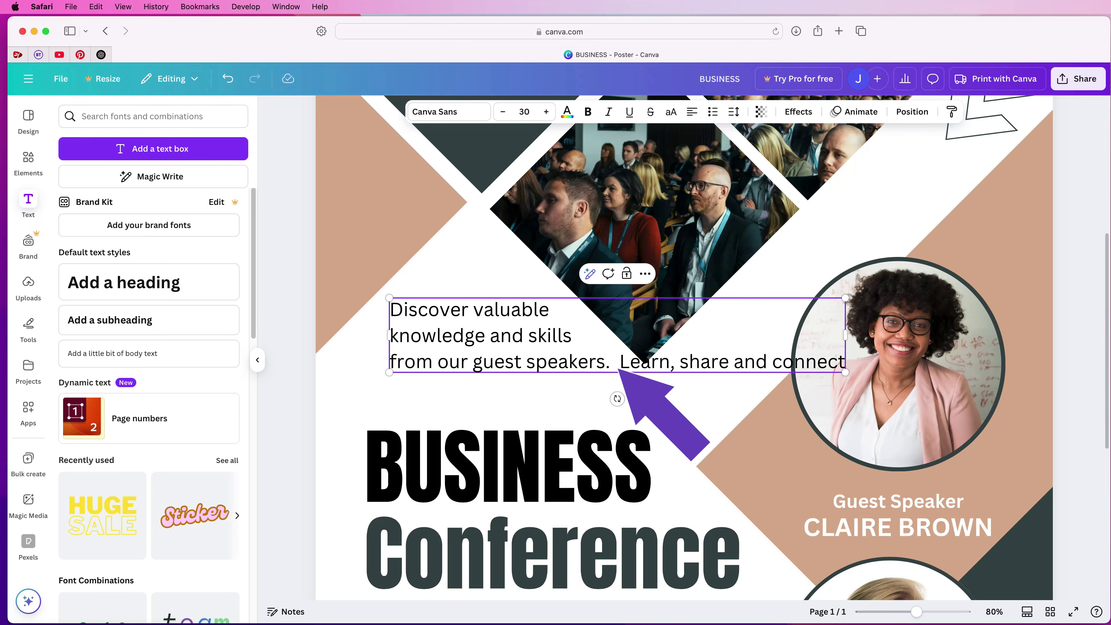
key(Return)
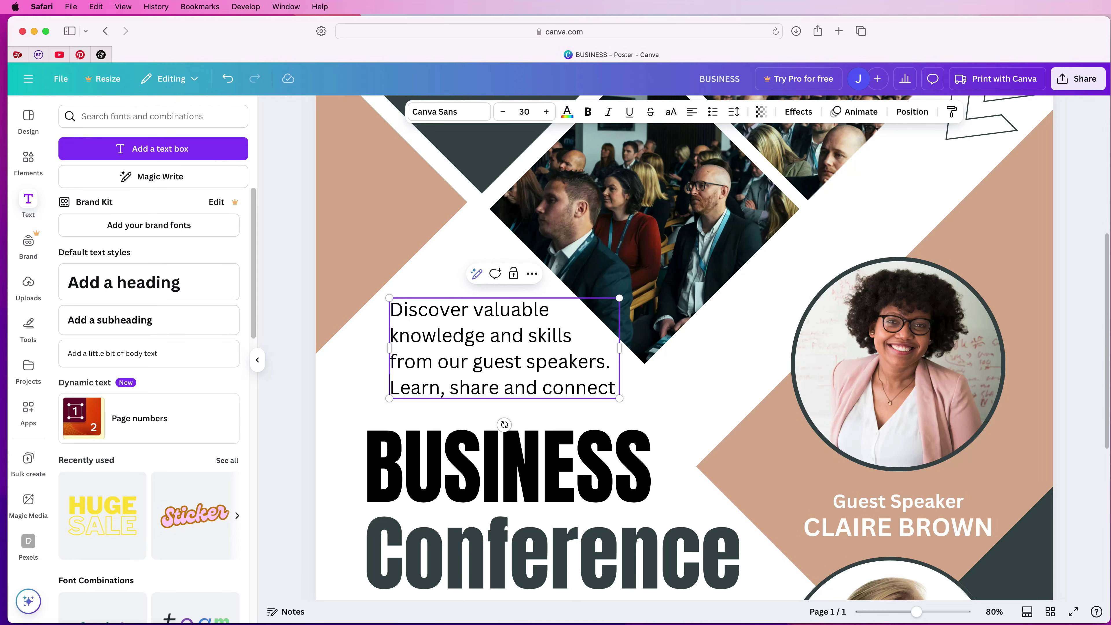
Step: Reposition the description paragraph and reduce its font size to 26
drag(503, 350, 481, 366)
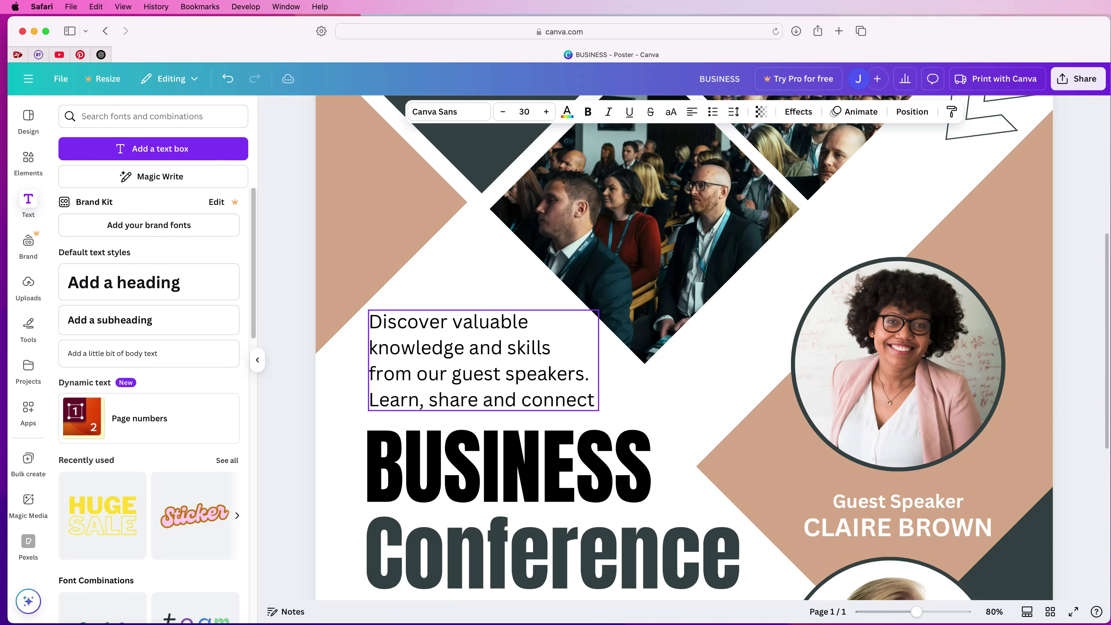
key(Escape)
click(481, 366)
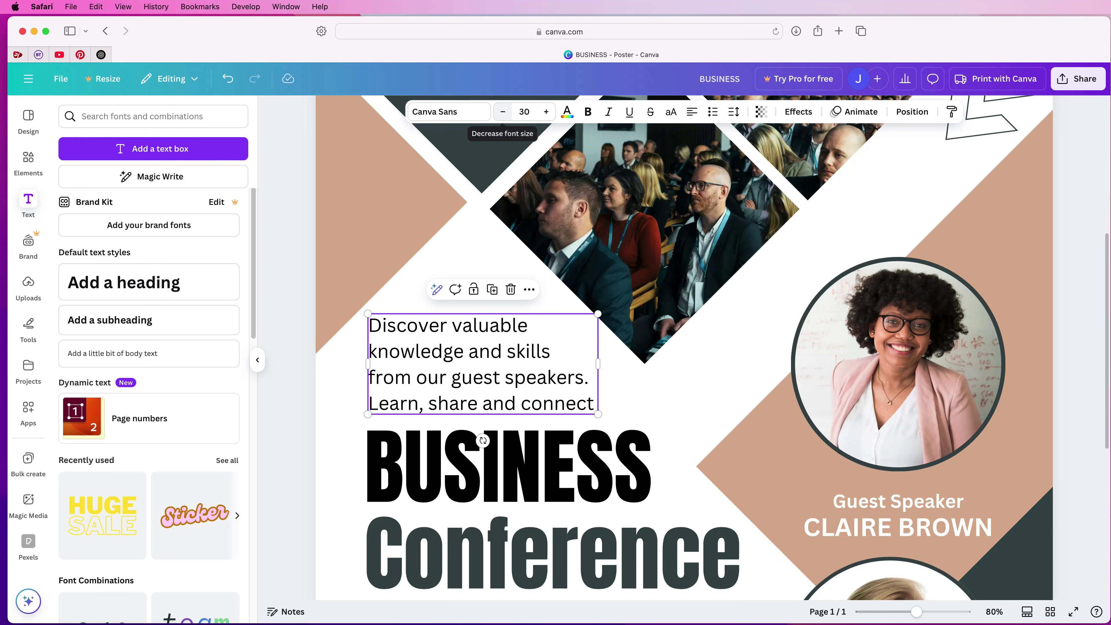
click(502, 111)
click(502, 112)
click(503, 112)
click(503, 112)
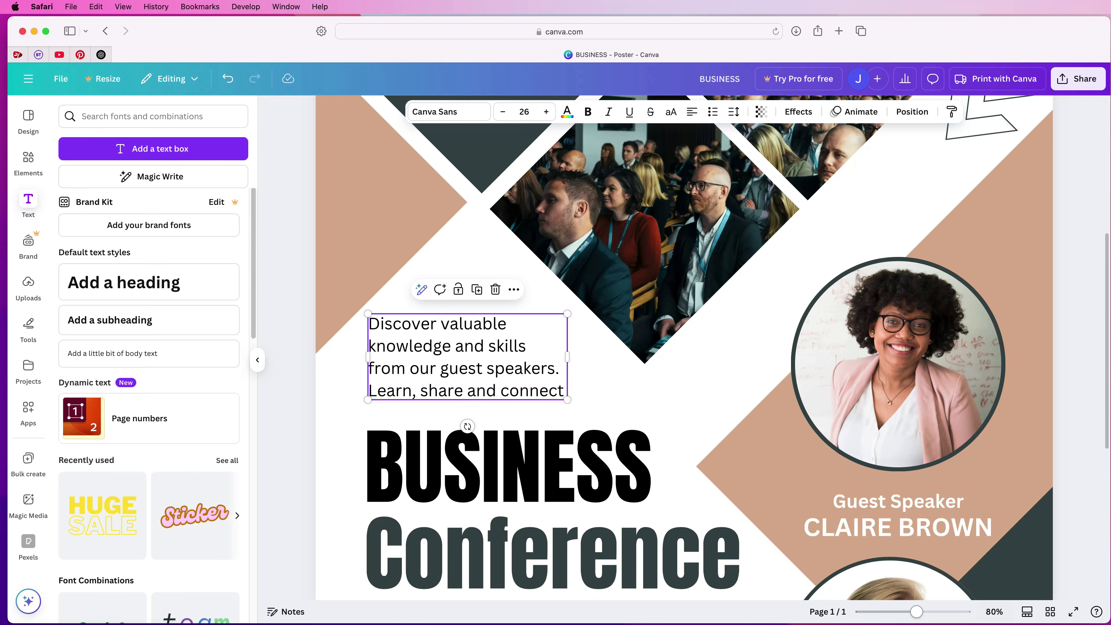
scroll(683, 350, down, 10)
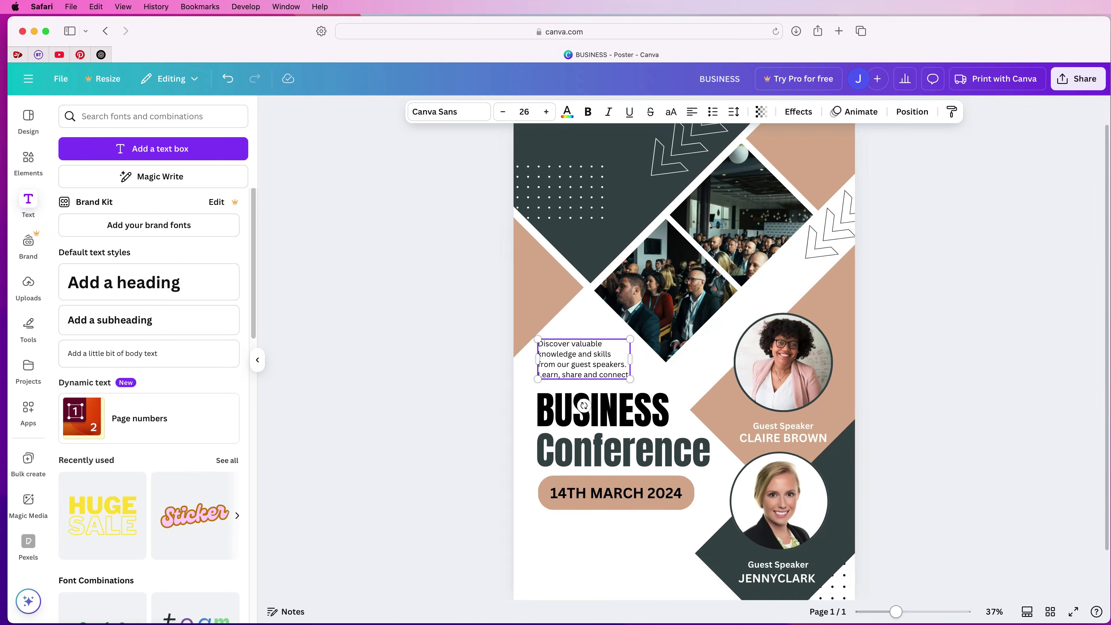
Step: Duplicate the description paragraph and place the copy below the date pill
key(Escape)
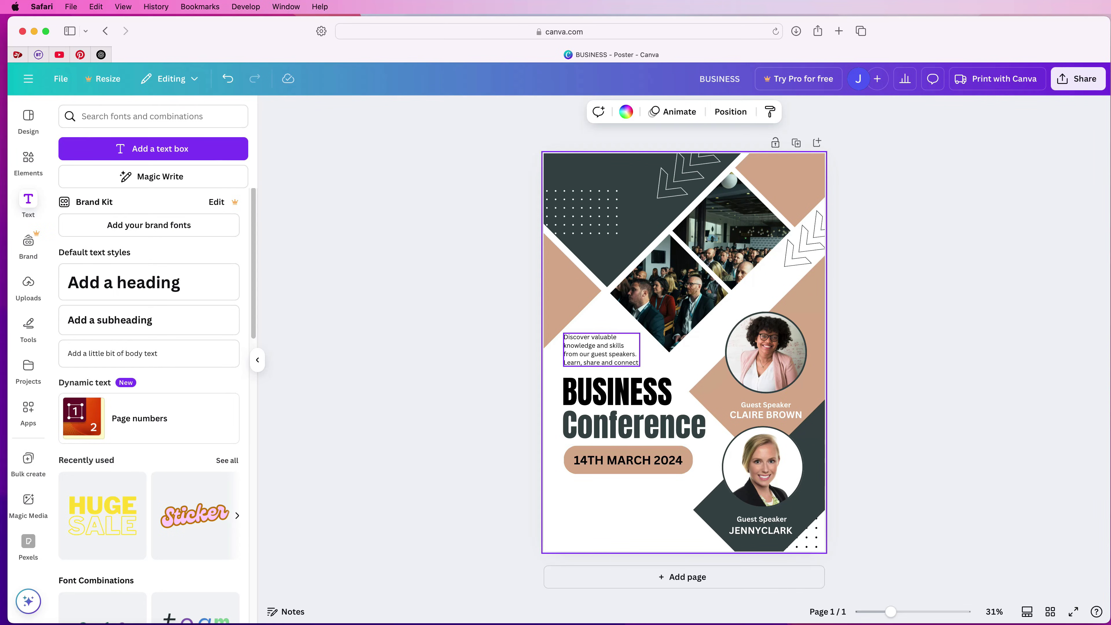
click(601, 349)
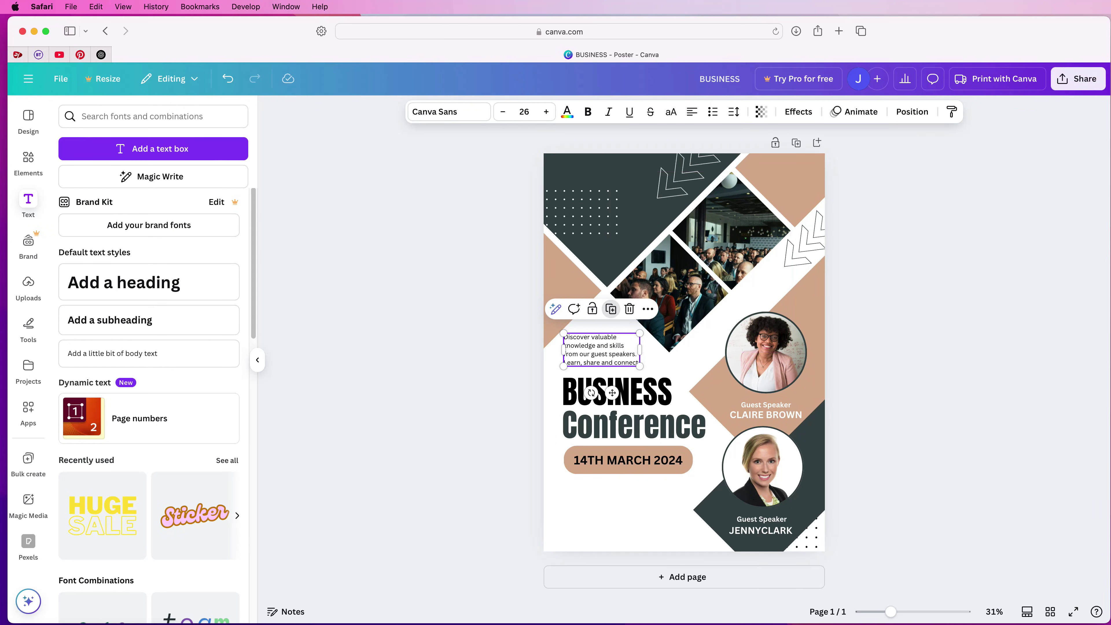
click(610, 309)
drag(615, 395, 628, 547)
drag(618, 506, 648, 523)
Step: Make the copy a bulleted list: Ideas That Drive Change, Where Leaders Meet, Innovate. Inspire. Impact
double_click(607, 508)
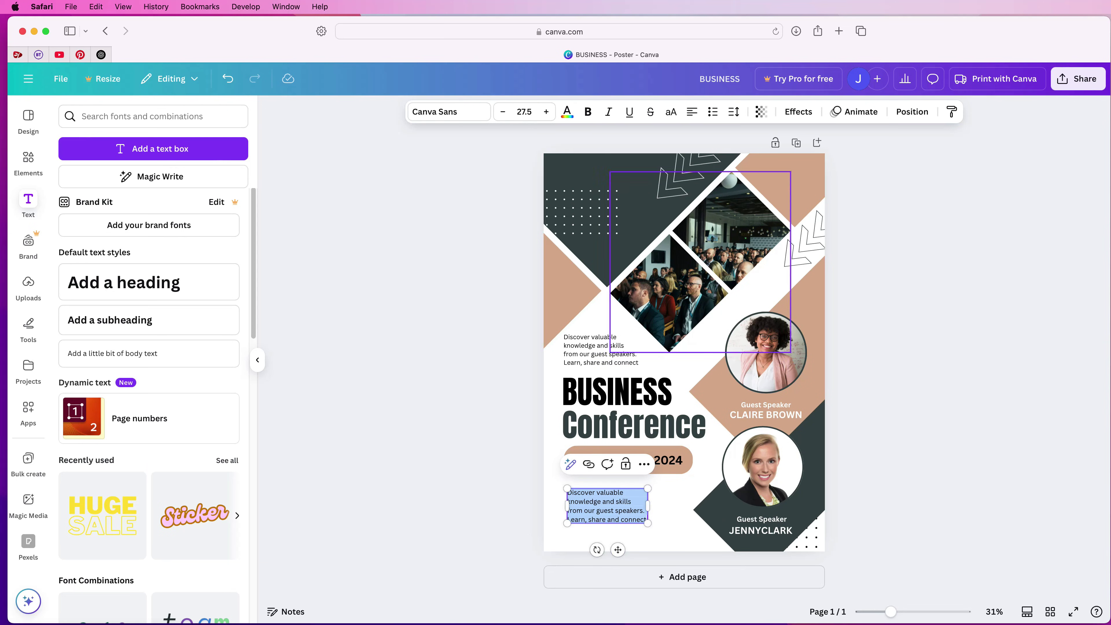
click(712, 112)
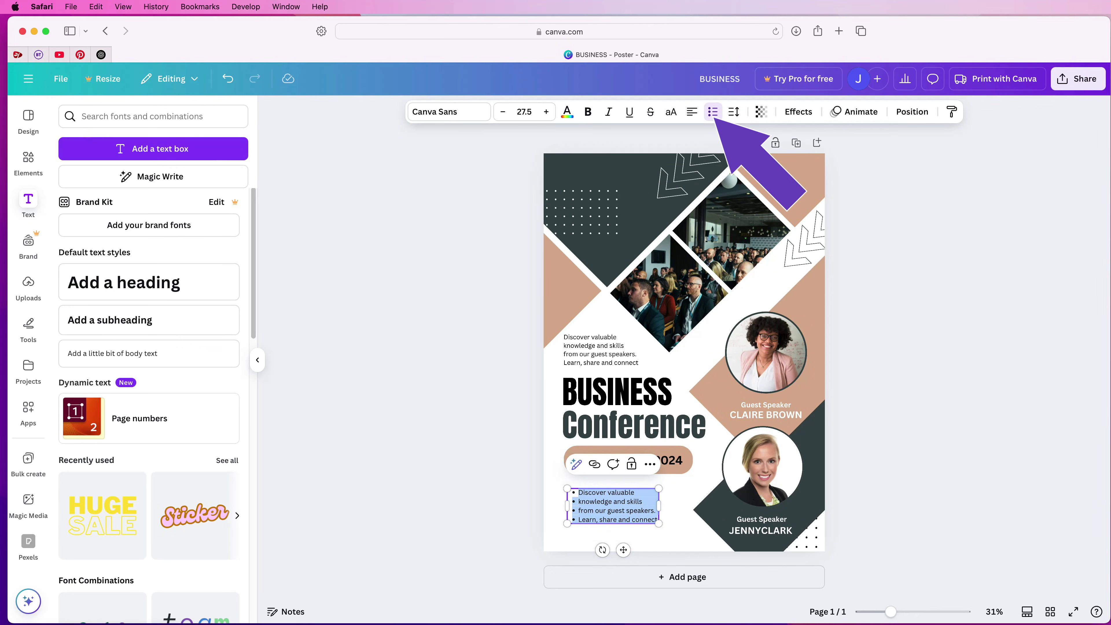
key(BackSpace)
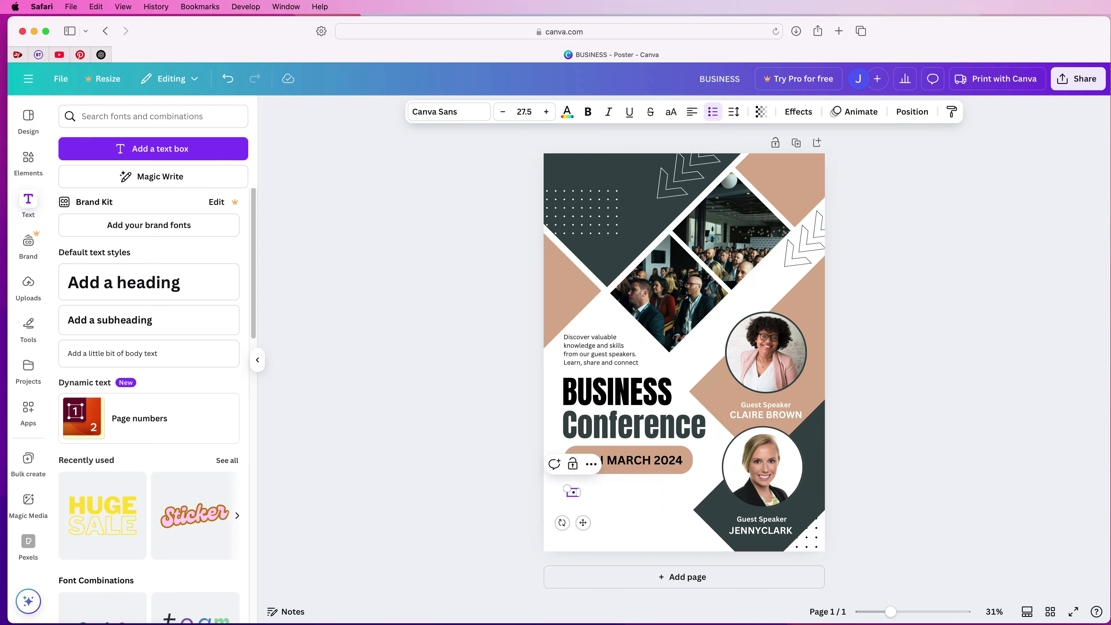
text(Ideas That Drive Change)
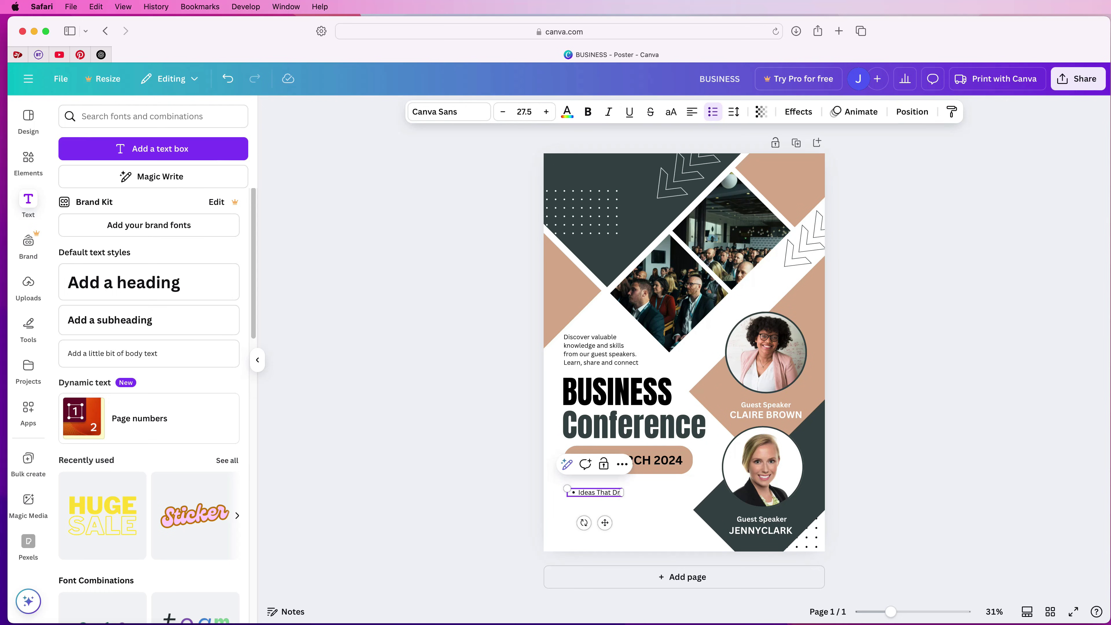
key(Return)
text(Where Leaders Meet)
key(Return)
text(Innovate. Inspire. Imapct Success)
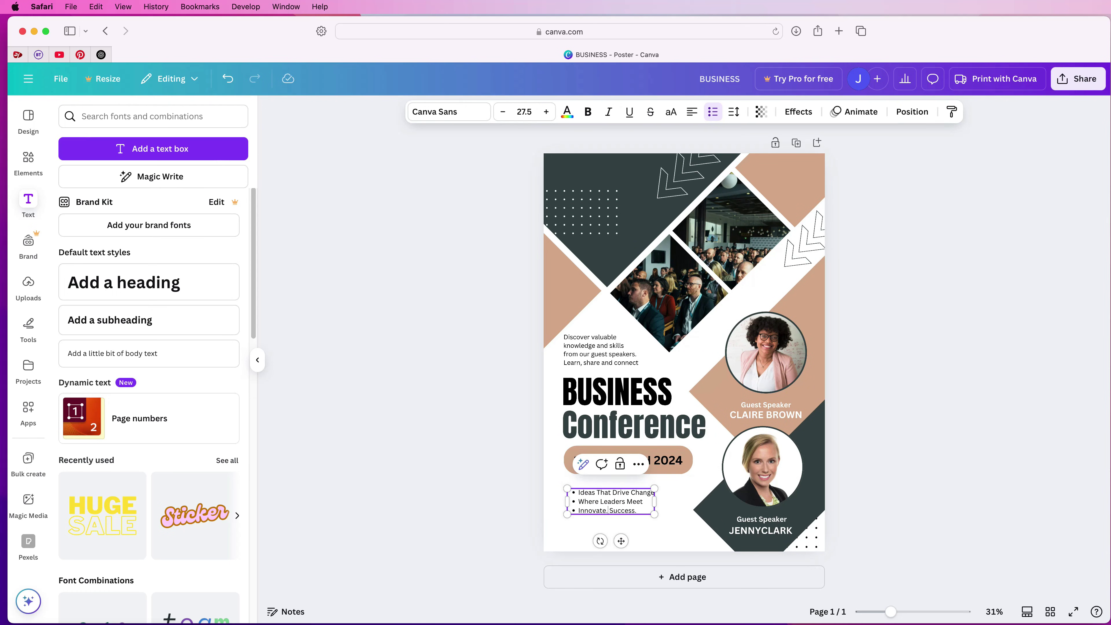
click(646, 521)
Step: Shrink the tagline box by its corner and align it with the paragraph's left edge
scroll(690, 552, up, 5)
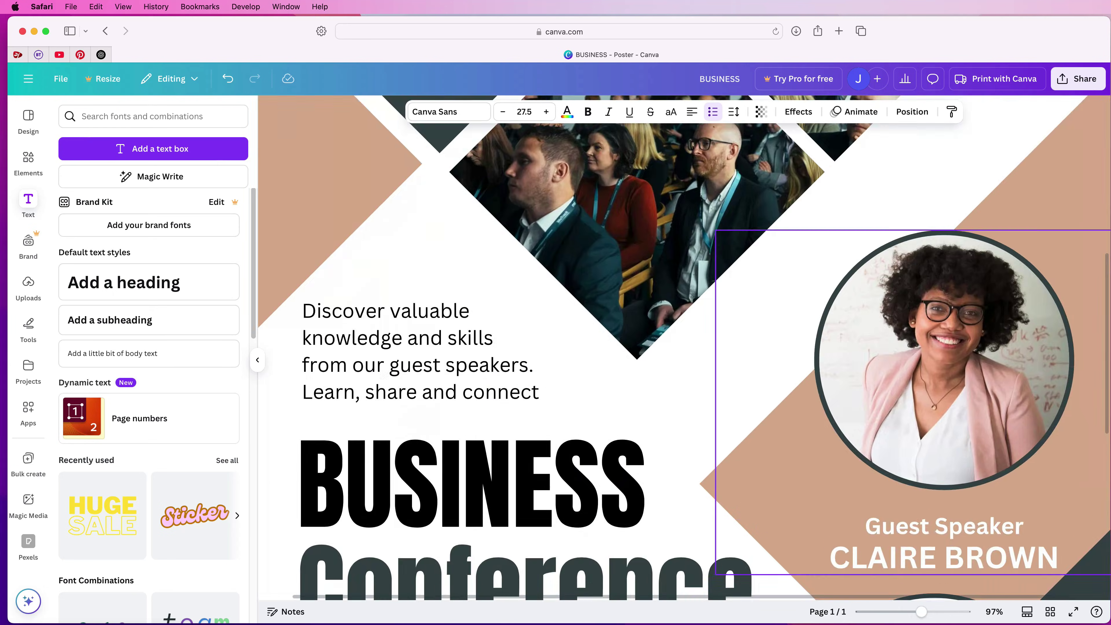
key(Escape)
scroll(683, 326, down, 5)
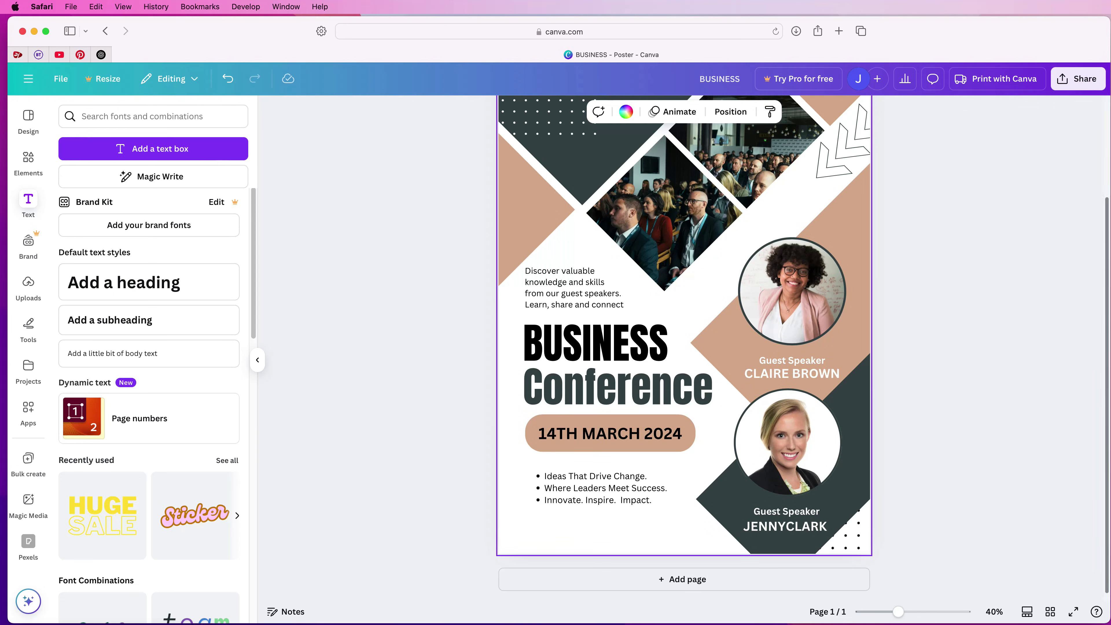
scroll(683, 346, up, 2)
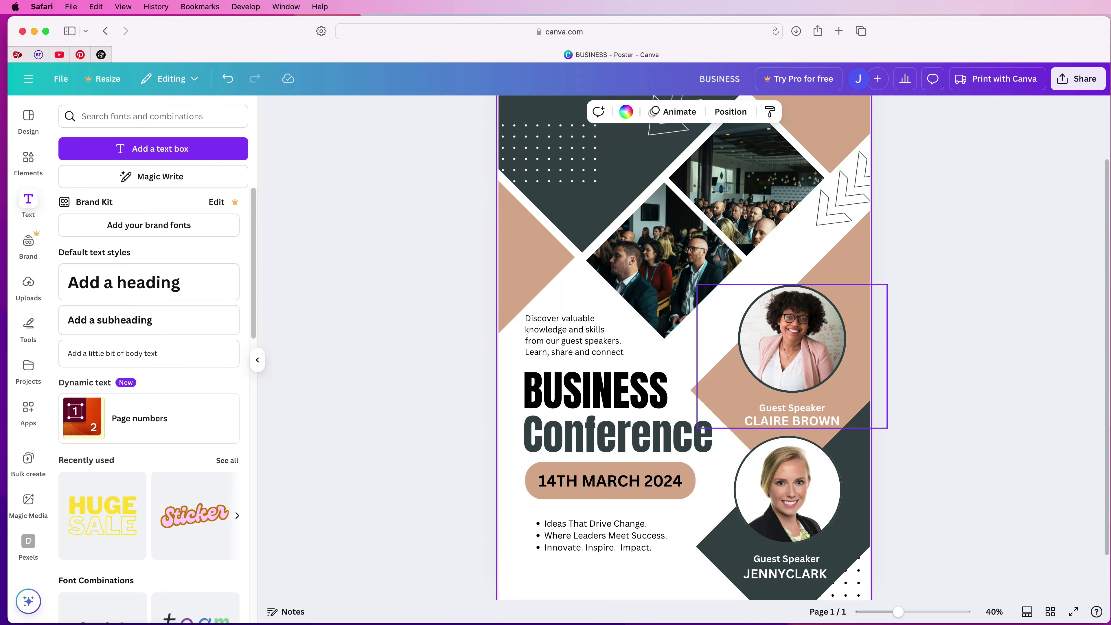
click(666, 551)
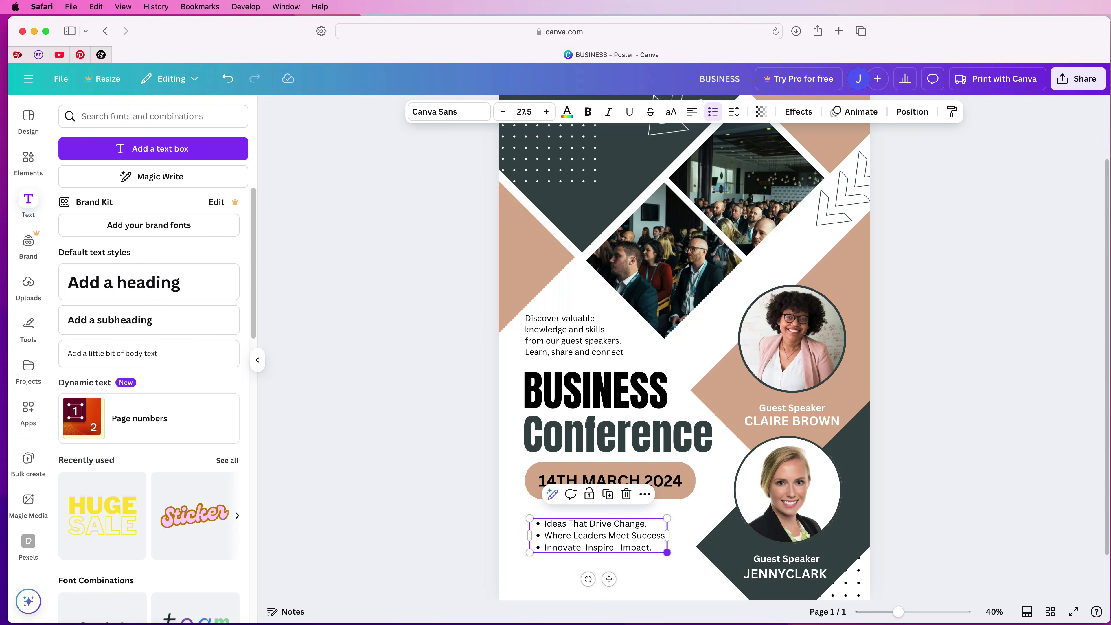
mouse_move(666, 552)
mouse_down()
mouse_move(690, 558)
mouse_move(653, 549)
mouse_up()
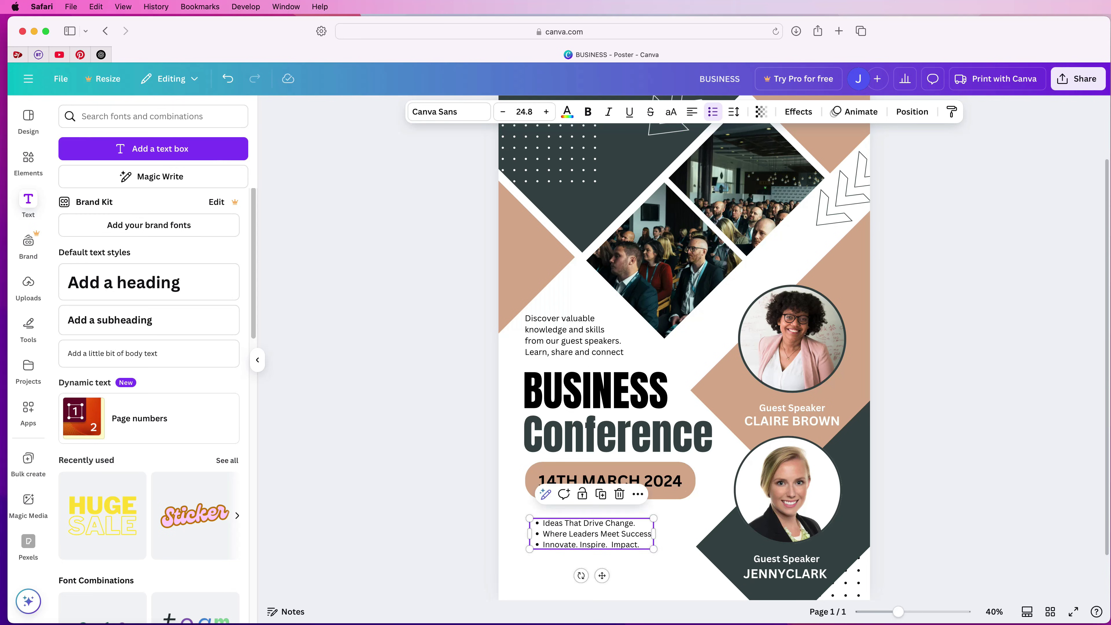
drag(601, 576, 594, 571)
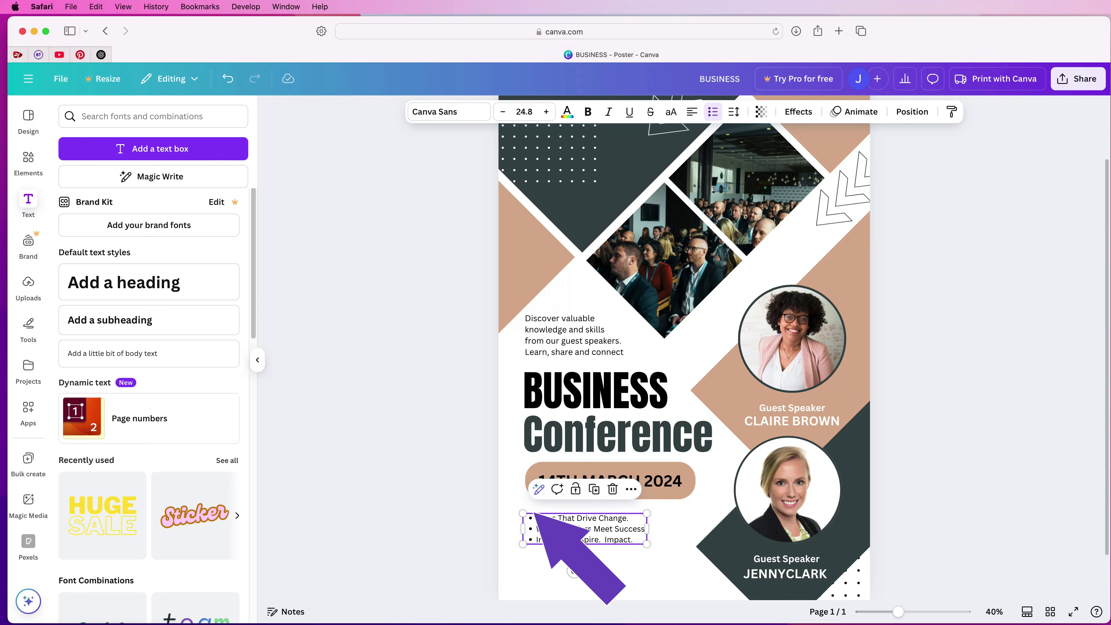
drag(594, 571, 590, 571)
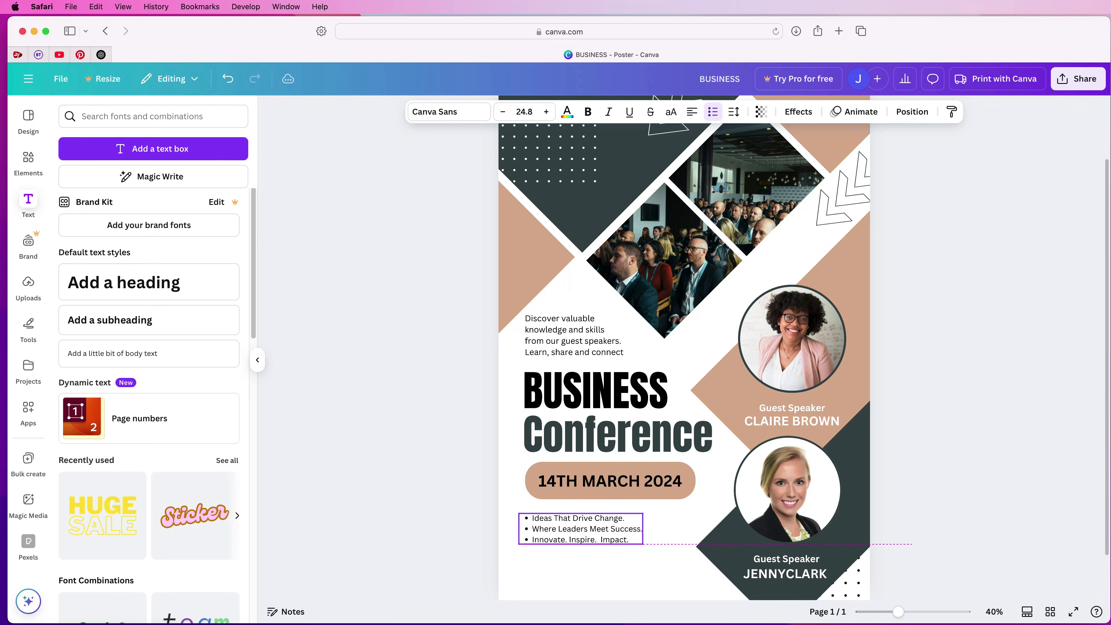
key(Escape)
key(super+alt+0)
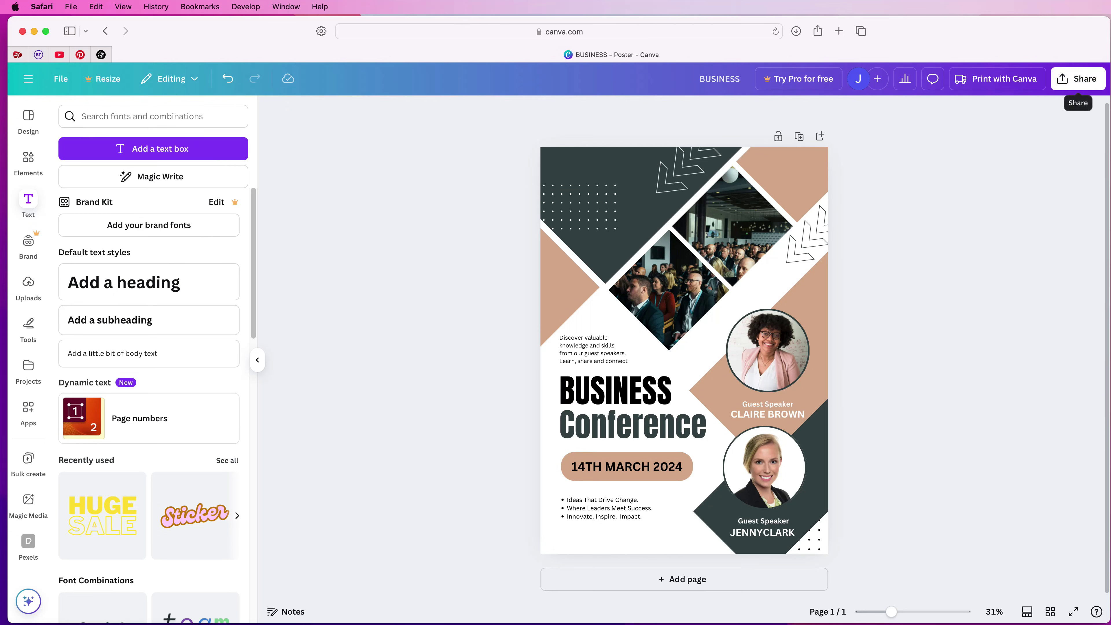
Step: Download the poster as a PNG and open BUSINESS.png from Downloads in Preview
click(1078, 78)
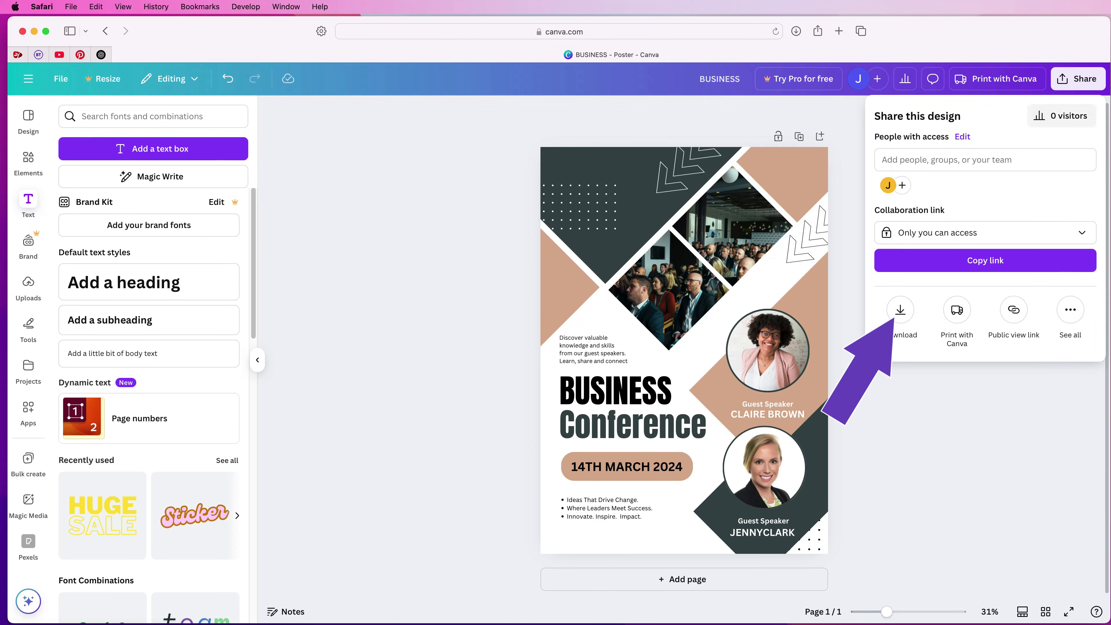
click(900, 309)
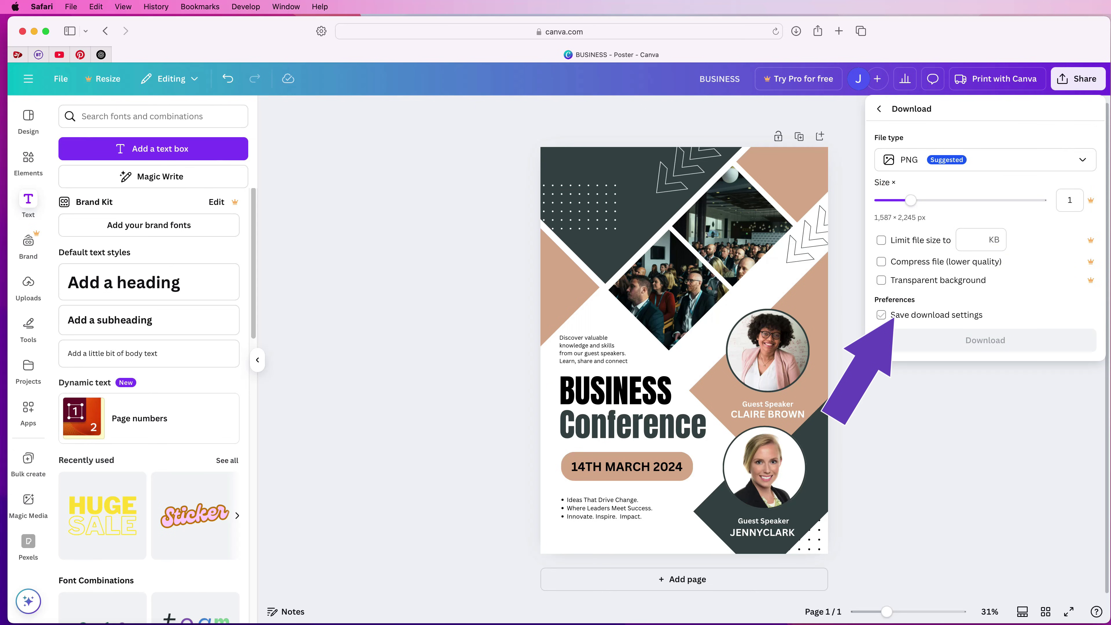
click(1082, 159)
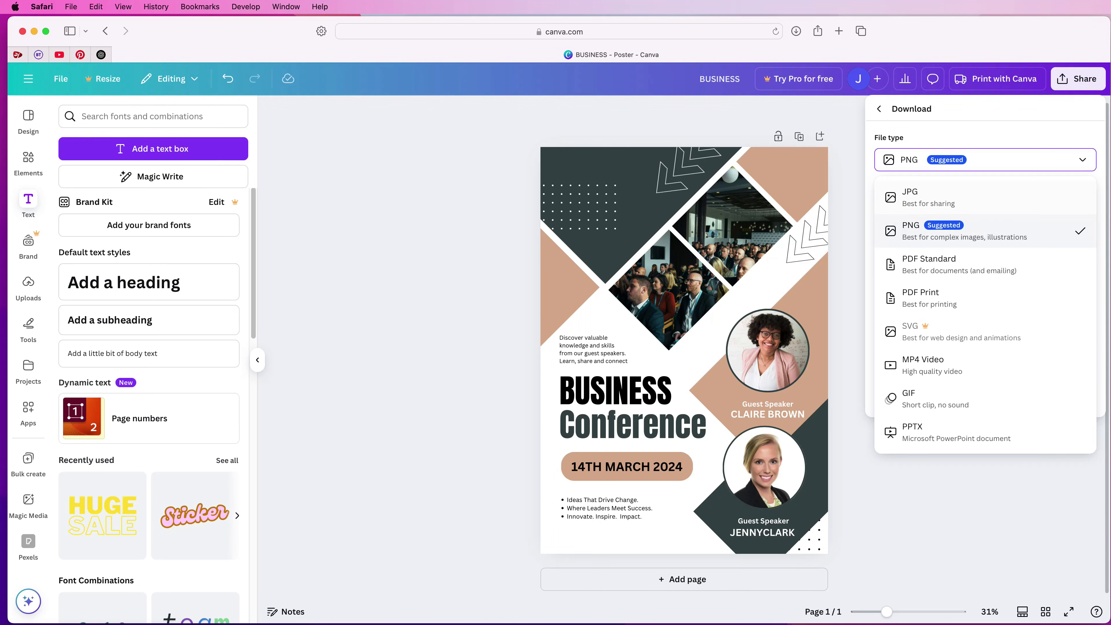
click(962, 231)
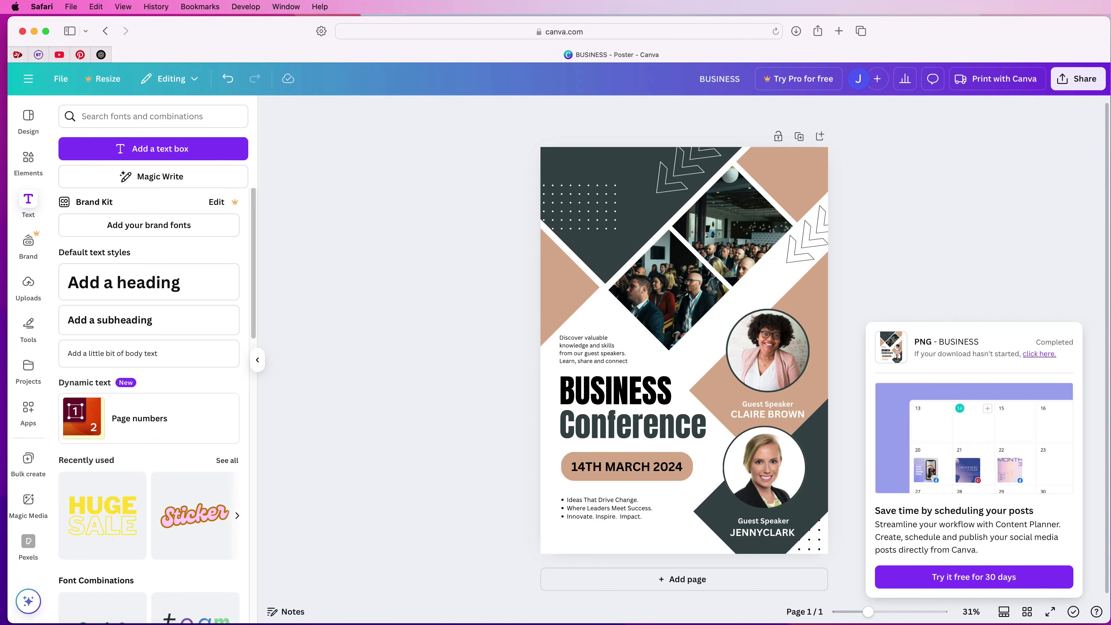
key(super+Tab)
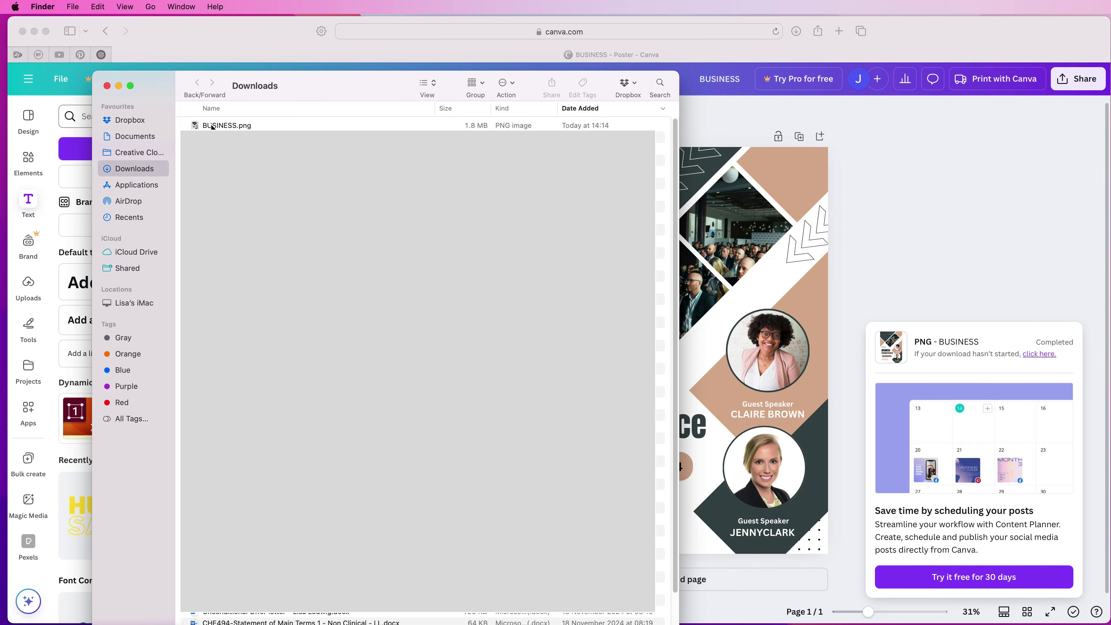
double_click(217, 126)
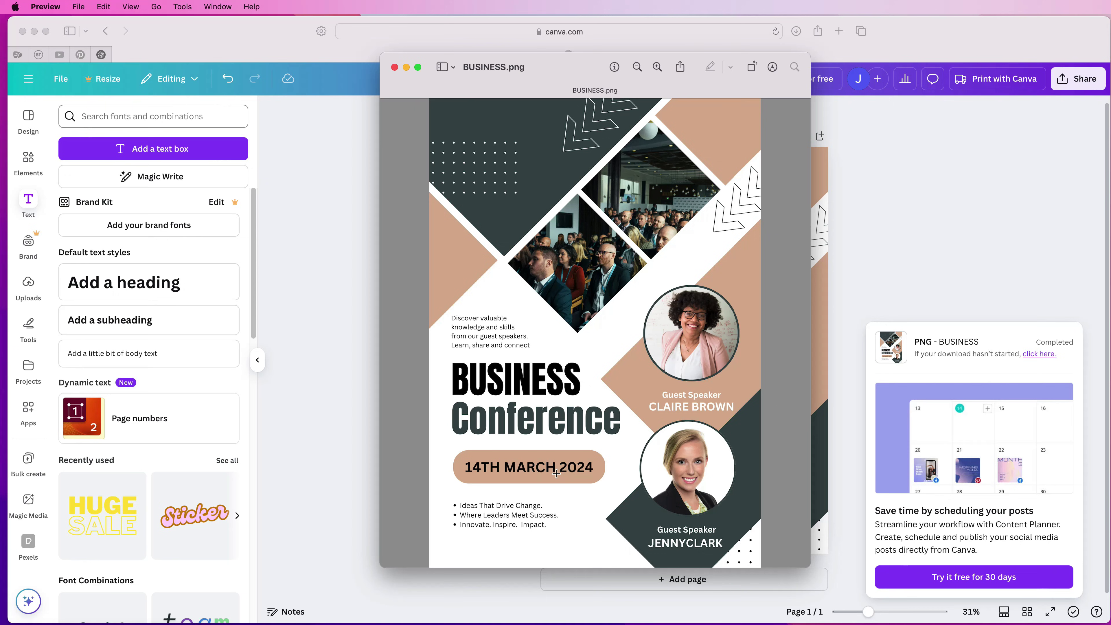